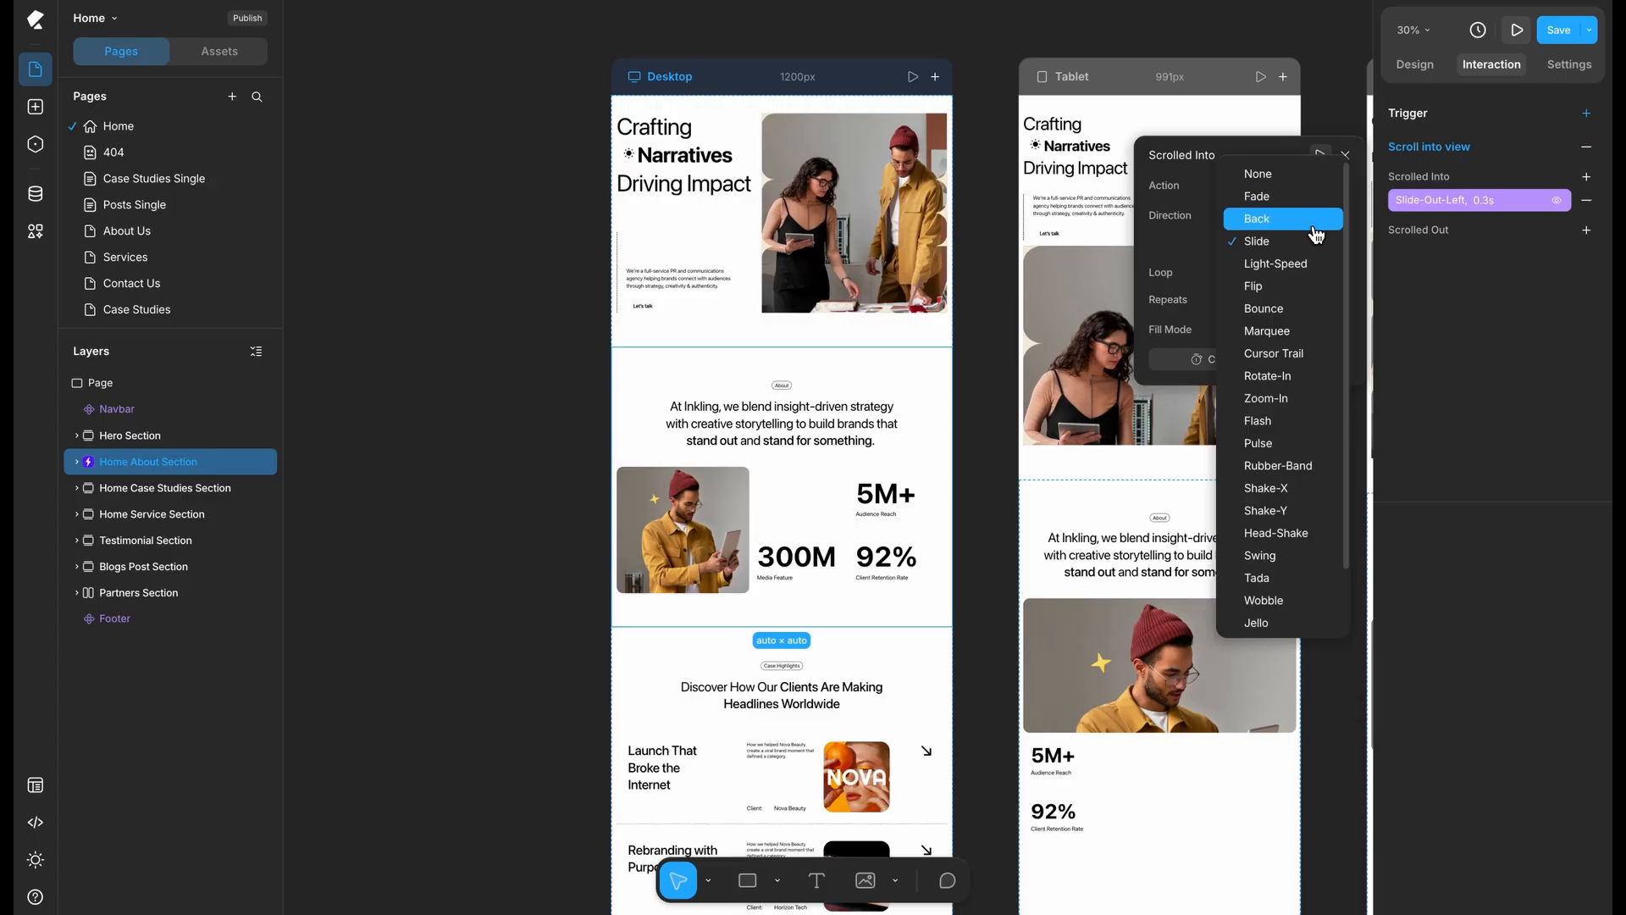
# Set the Home About Section's Scrolled Into action to Back and open its custom timing settings
pyautogui.click(1313, 237)
pyautogui.click(1287, 359)
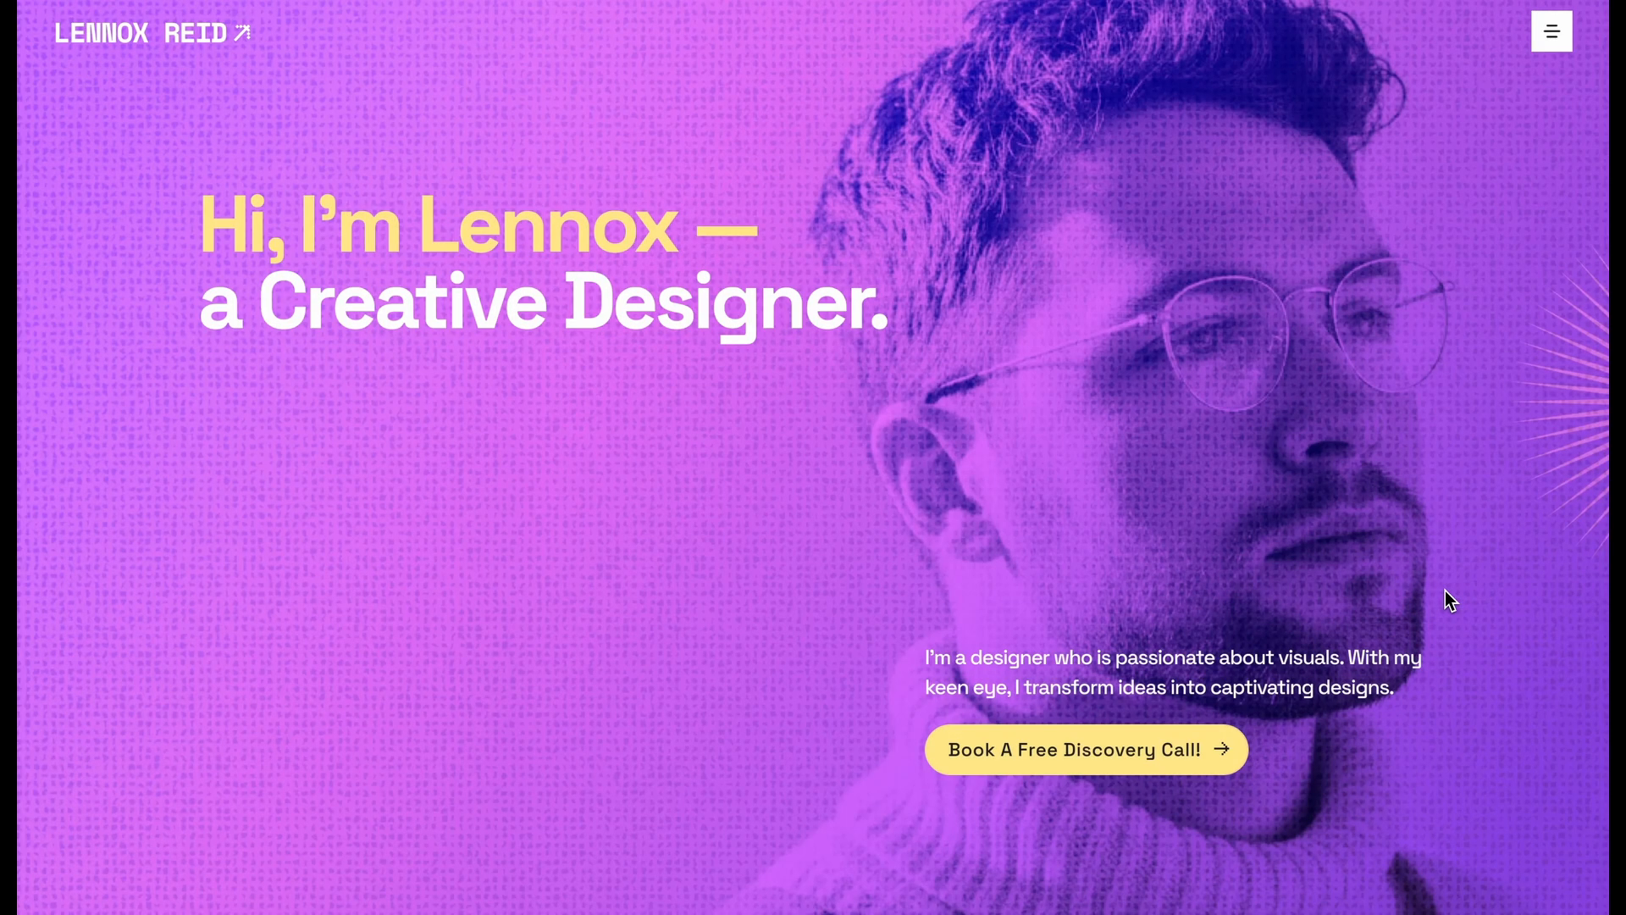
# Preview the portfolio page from the hero down to Featured Works and return to the editor
pyautogui.scroll(-10, 1445, 591)
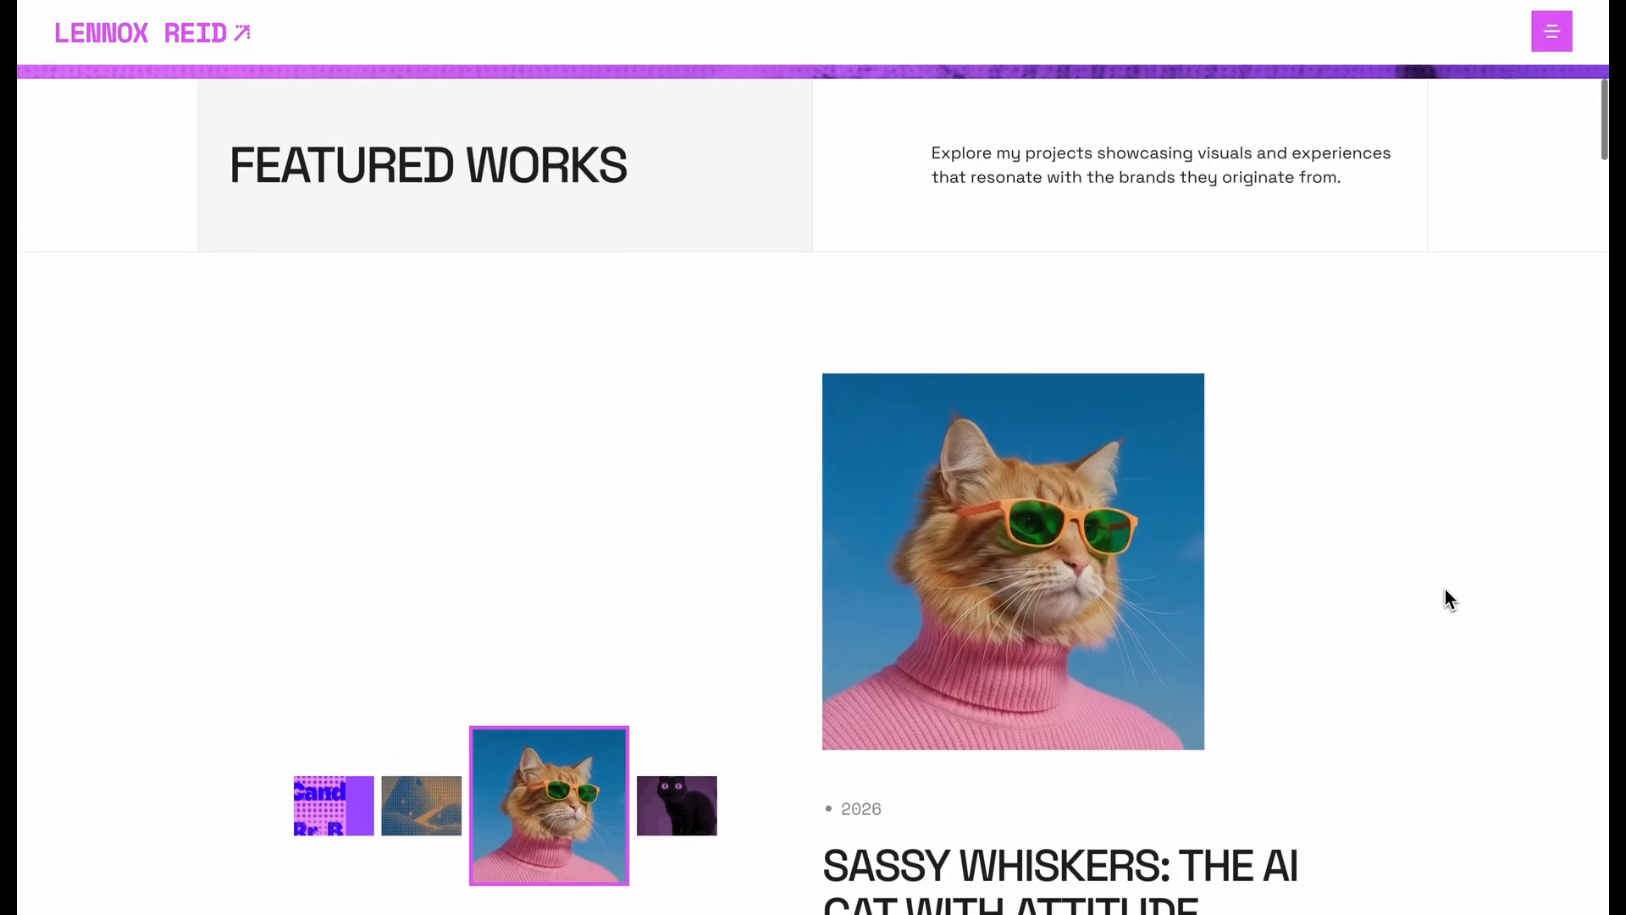
pyautogui.scroll(10, 1445, 591)
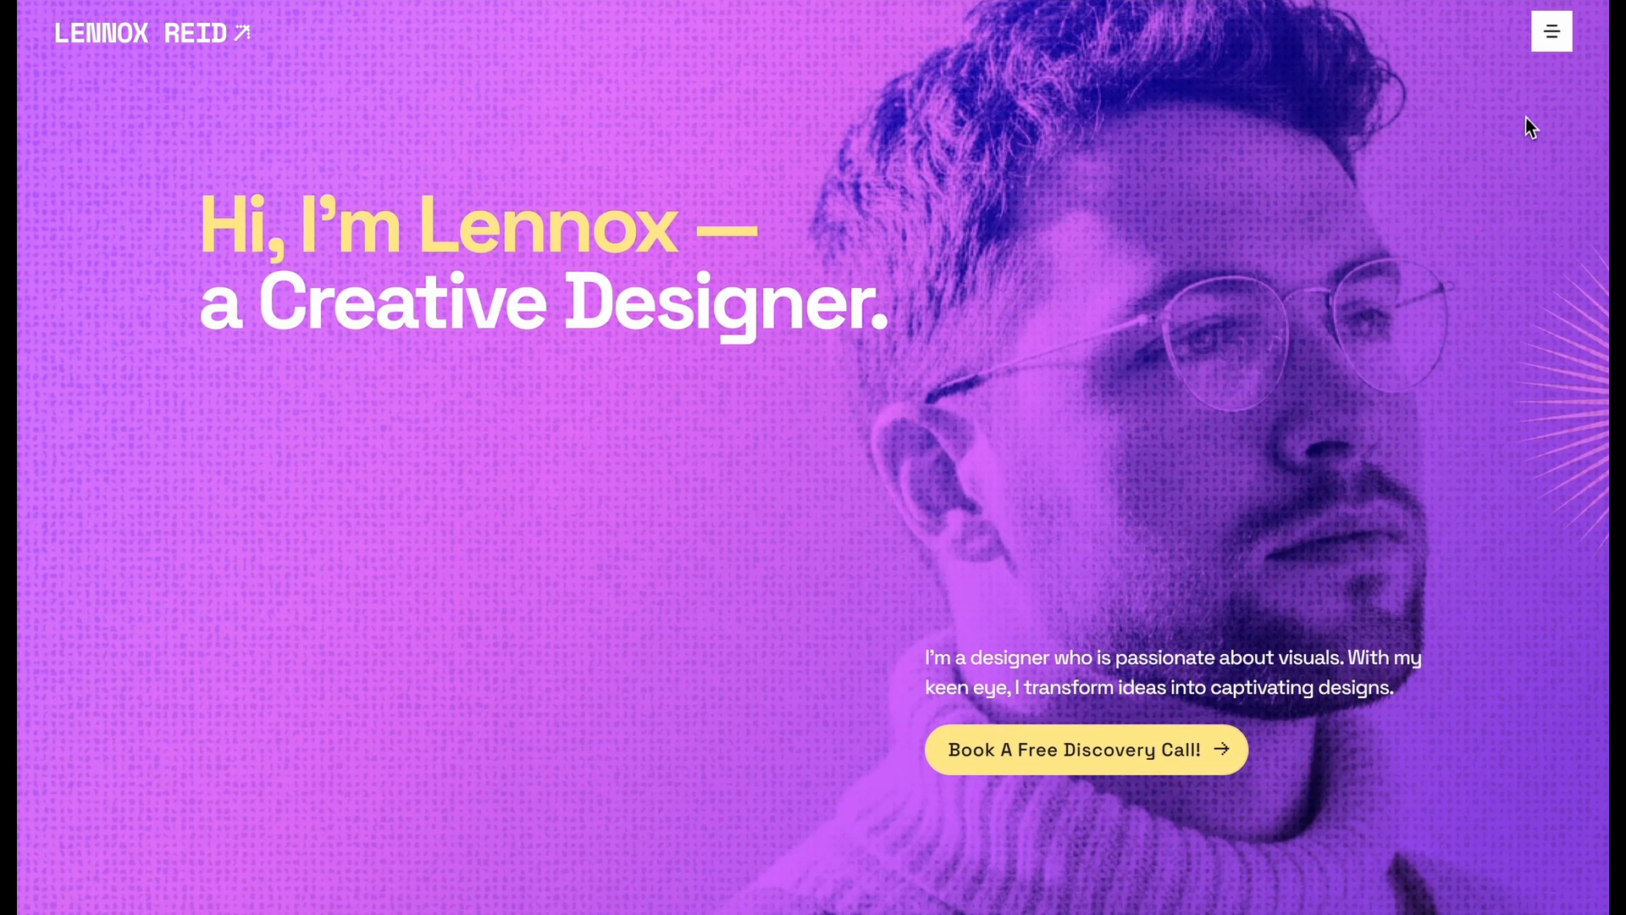
pyautogui.press('Escape')
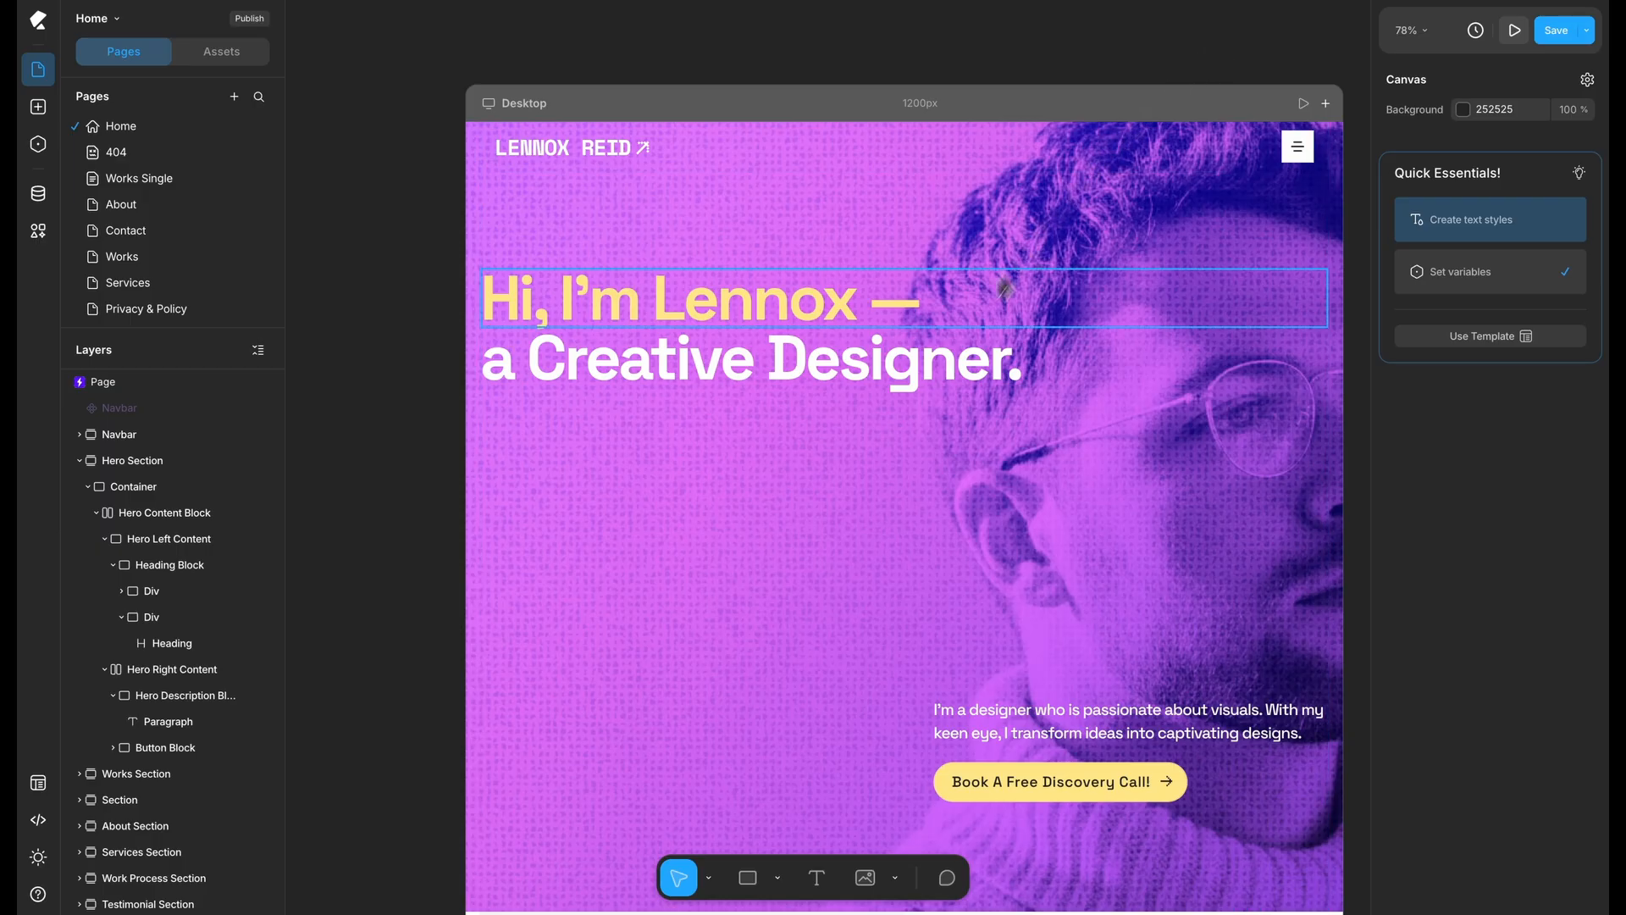
# Give the "a Creative Designer." heading a Scroll into view trigger with a Shoot text animation for Scrolled Into
pyautogui.click(948, 353)
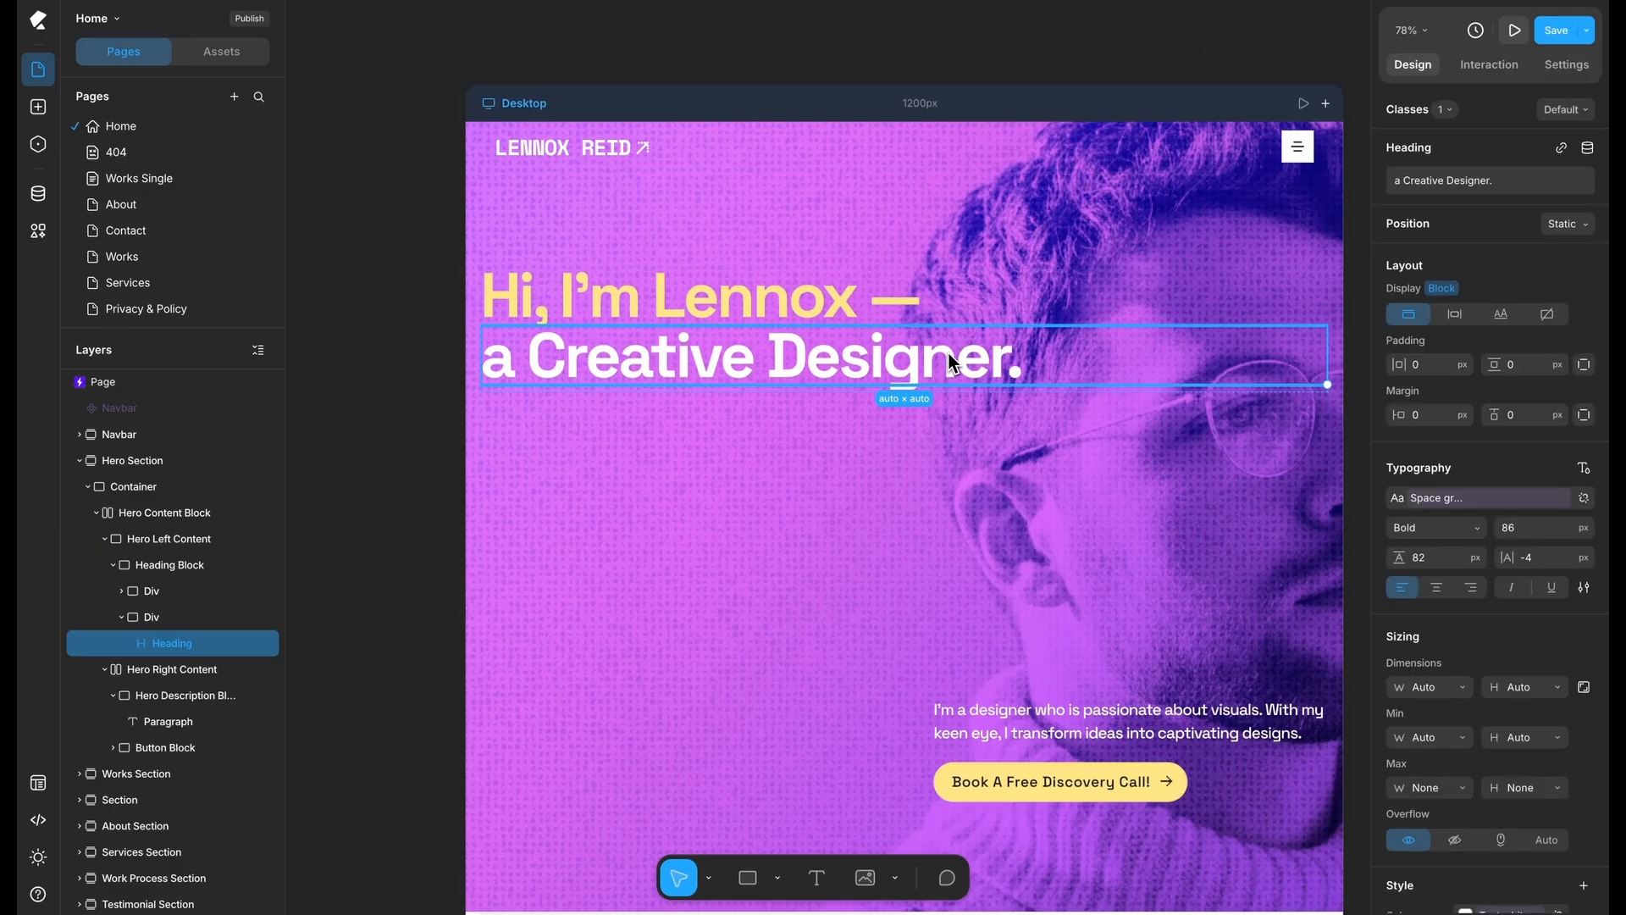
pyautogui.click(1477, 67)
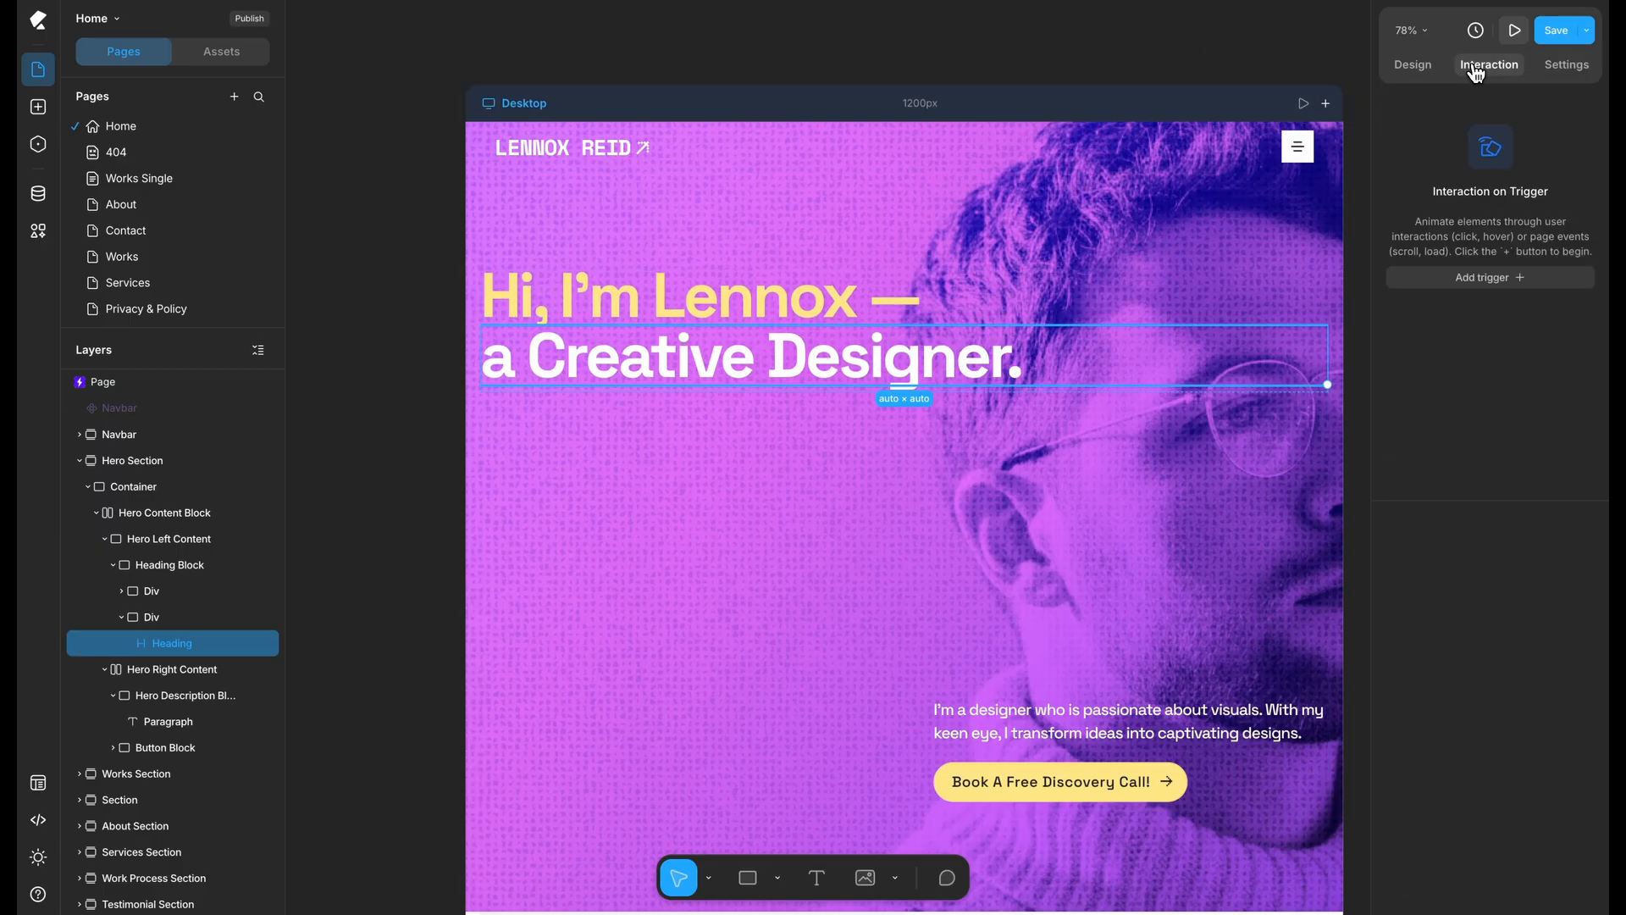
pyautogui.click(1494, 289)
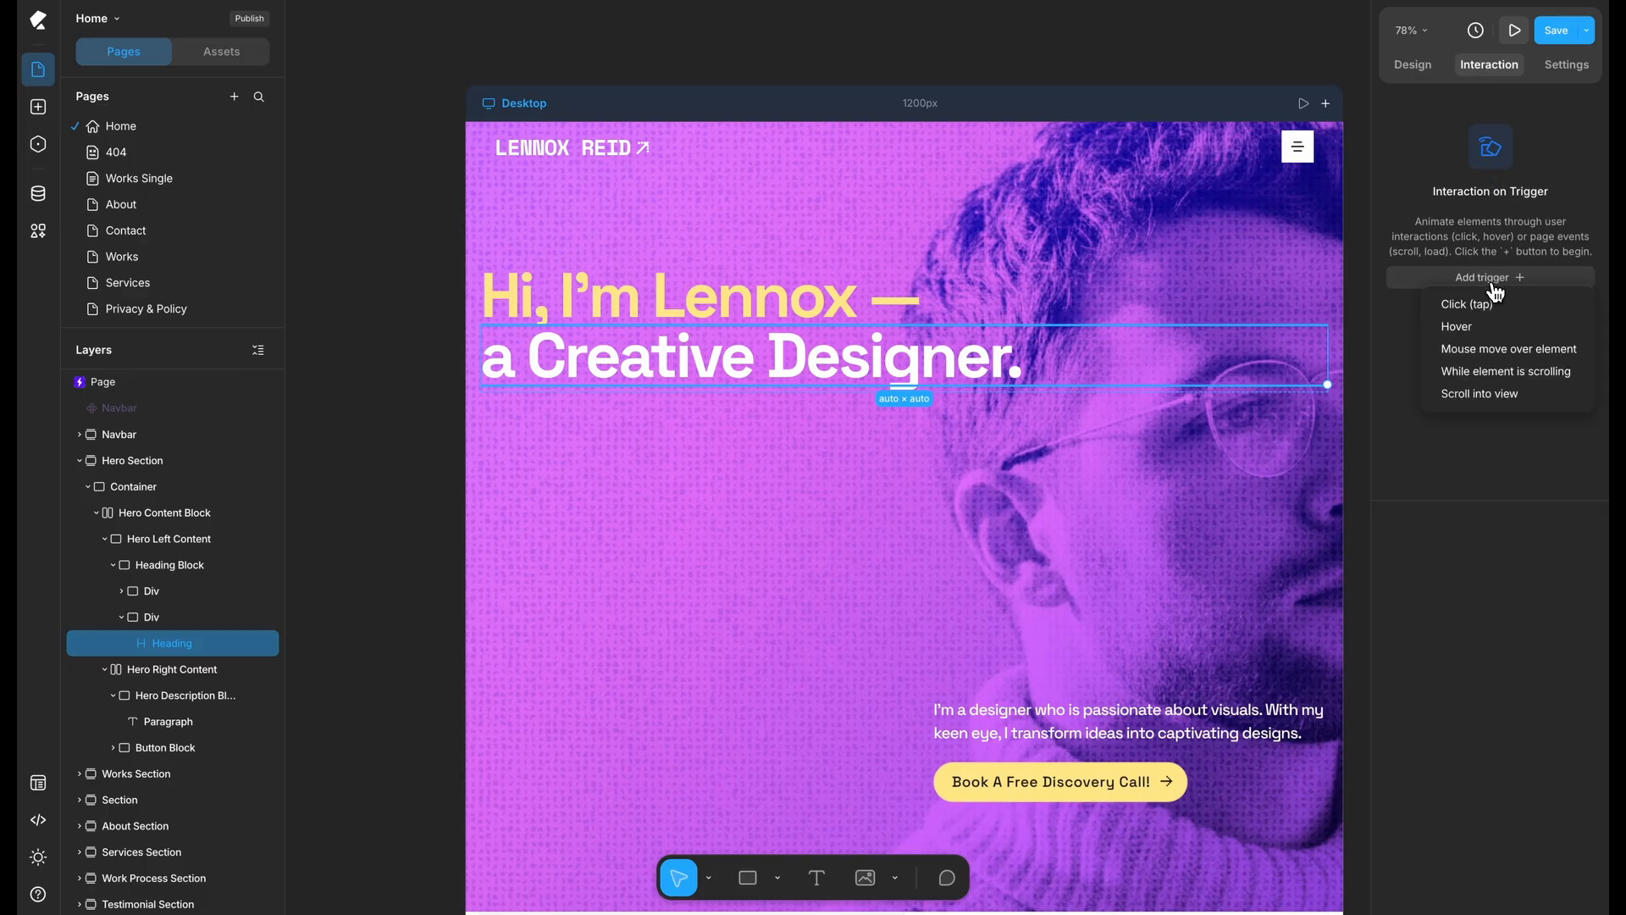
pyautogui.click(1490, 395)
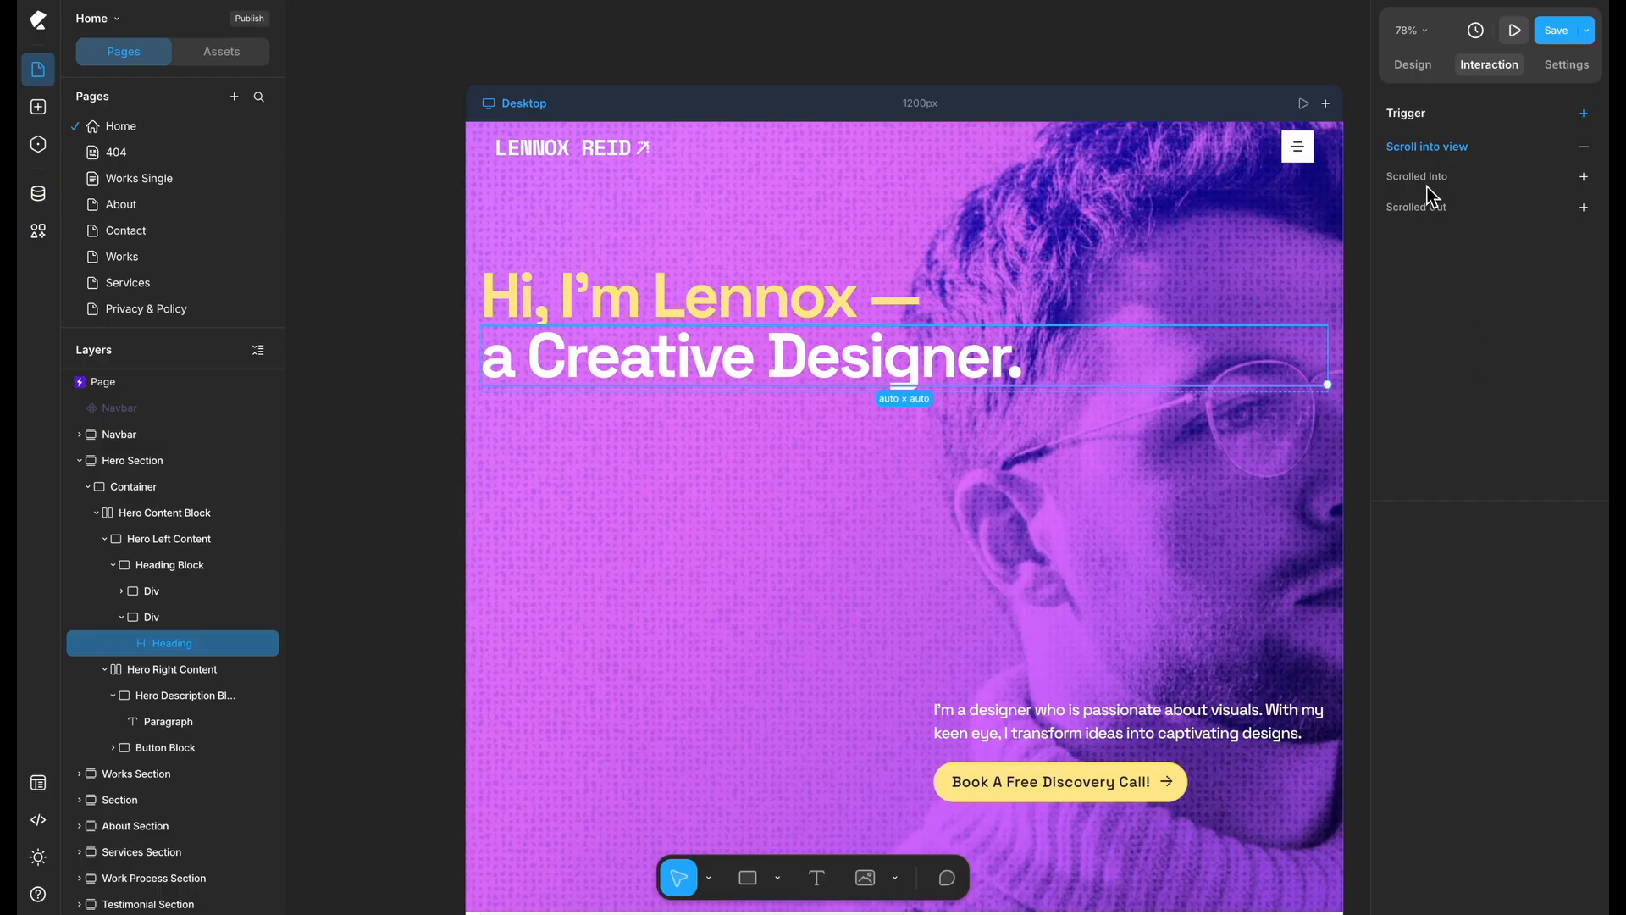
pyautogui.click(1587, 180)
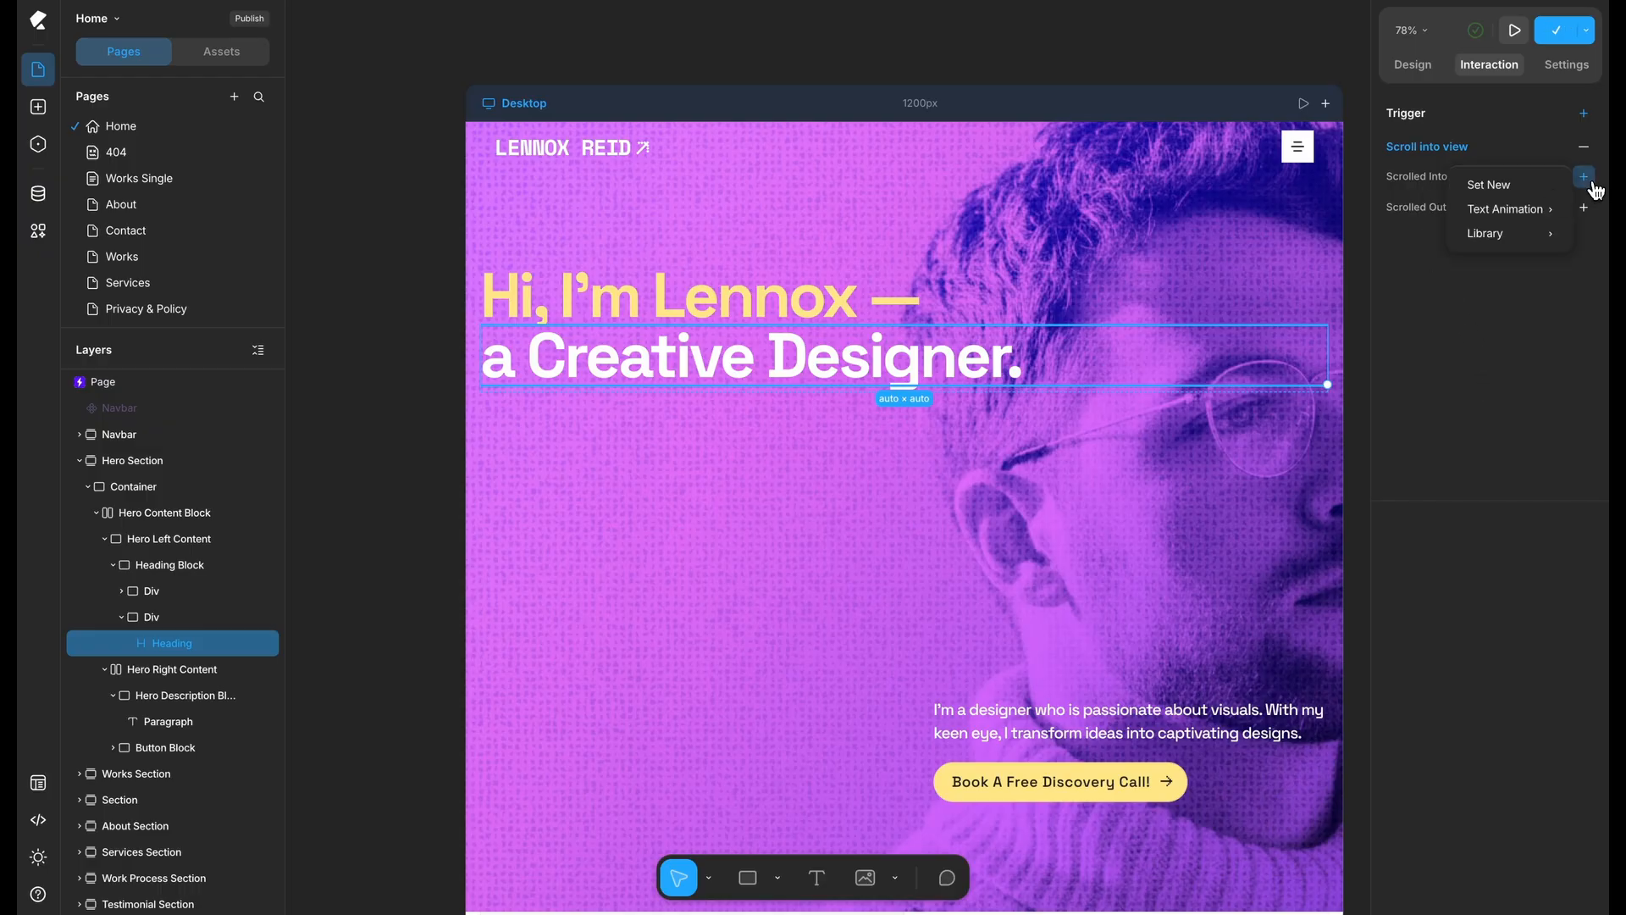
pyautogui.moveTo(1504, 210)
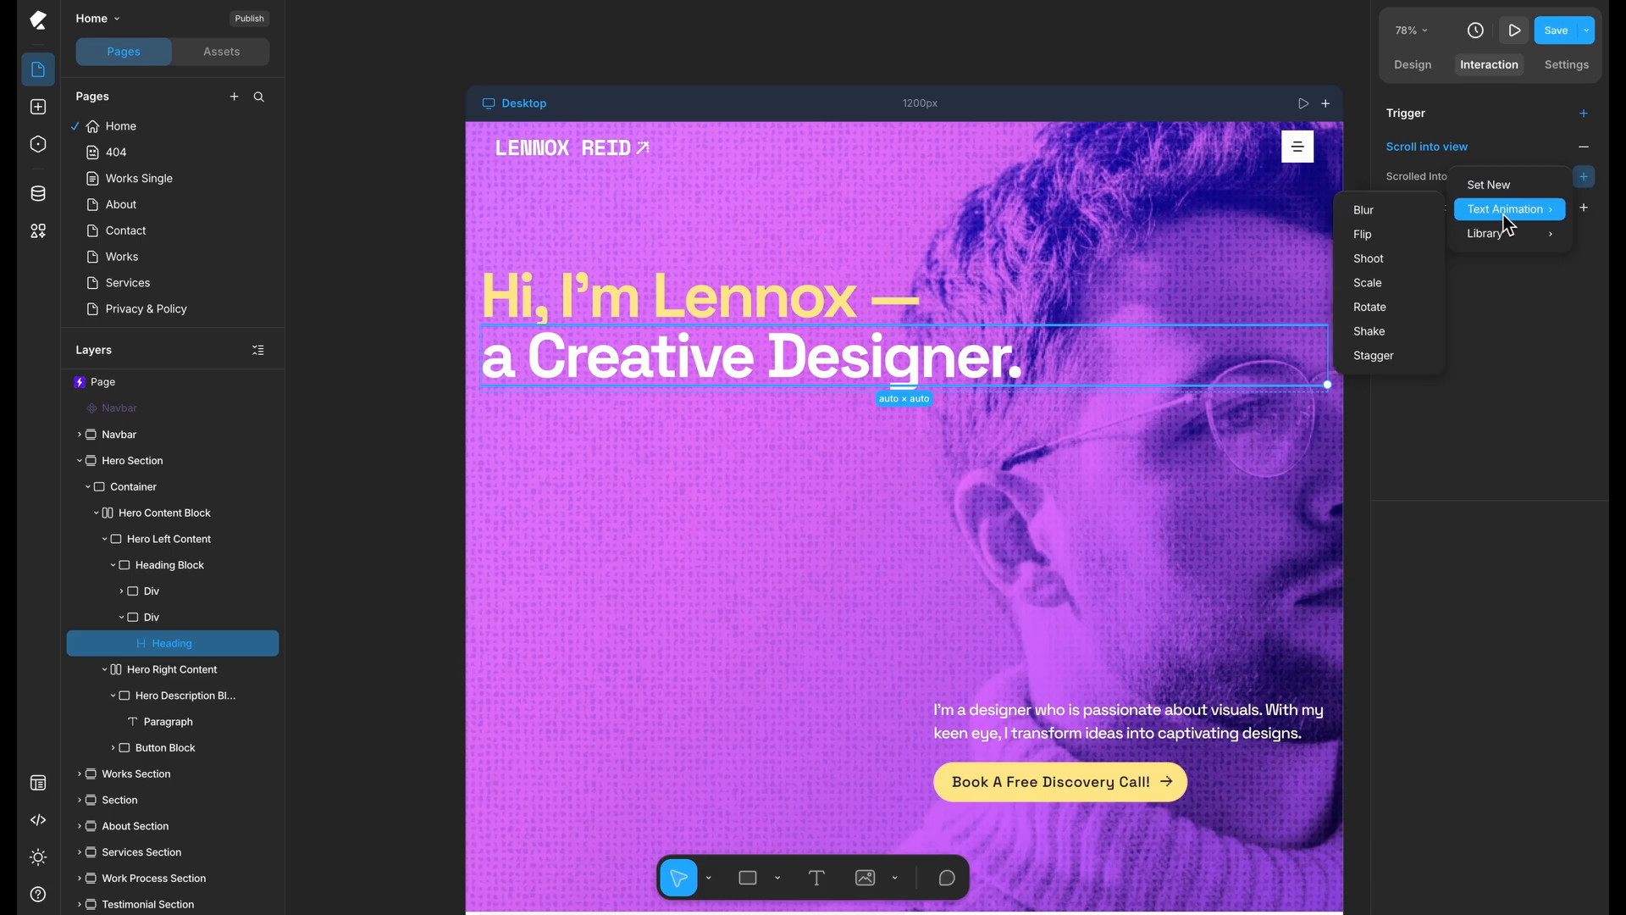
pyautogui.click(1418, 274)
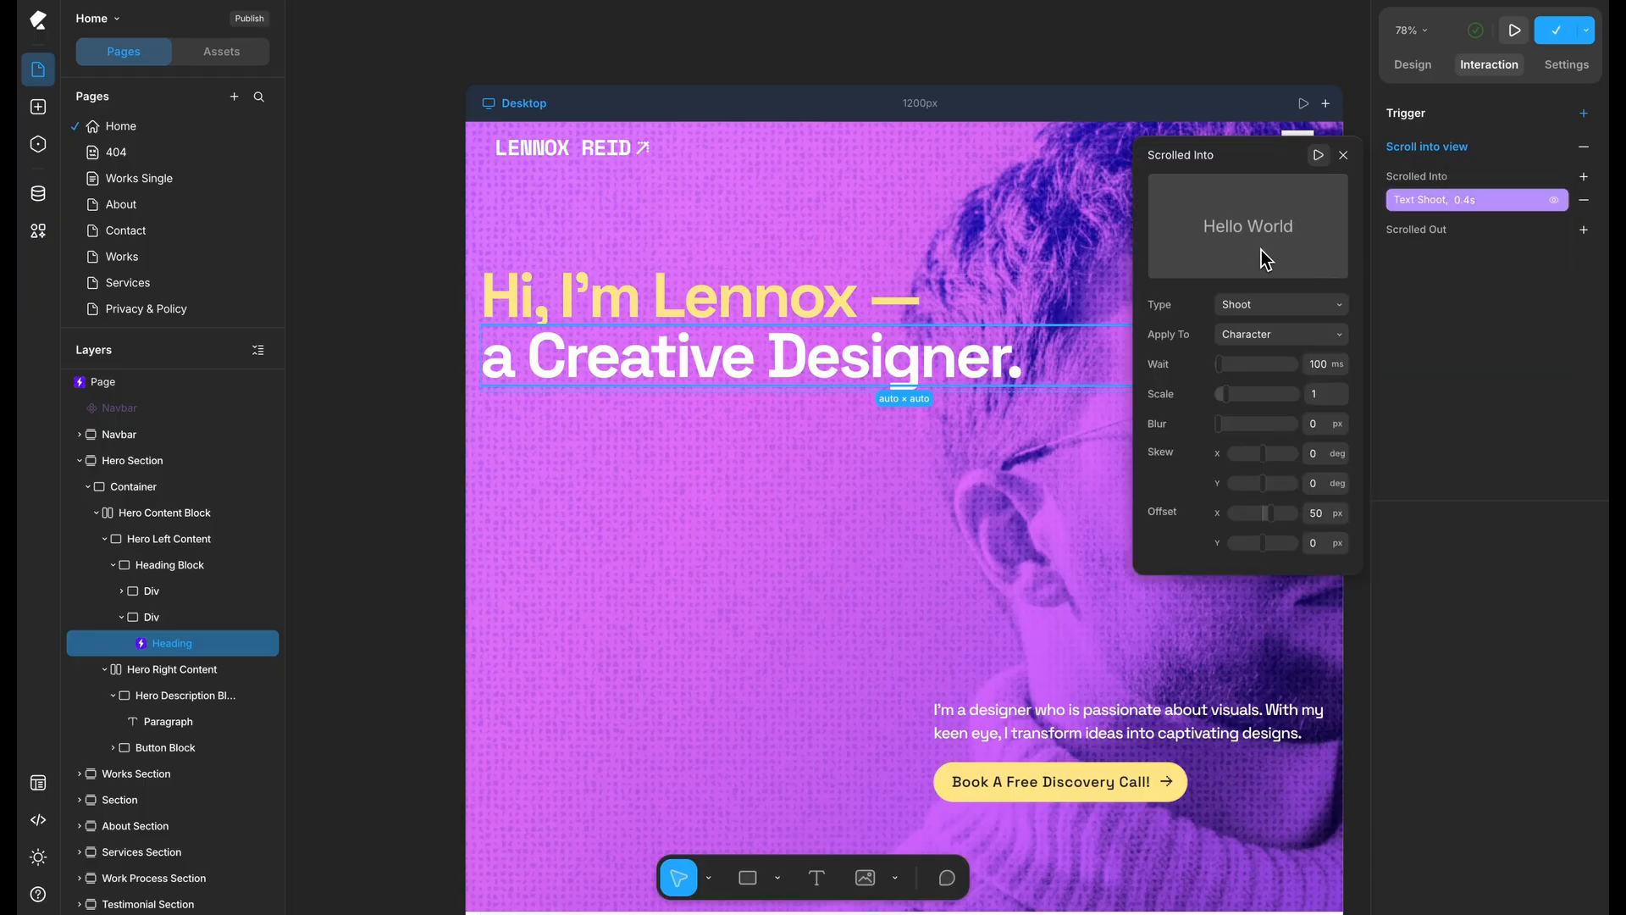
# Set the heading's Shoot animation to a duration of 600 ms with Ease timing and close its settings
pyautogui.scroll(-3, 1254, 439)
pyautogui.click(1251, 546)
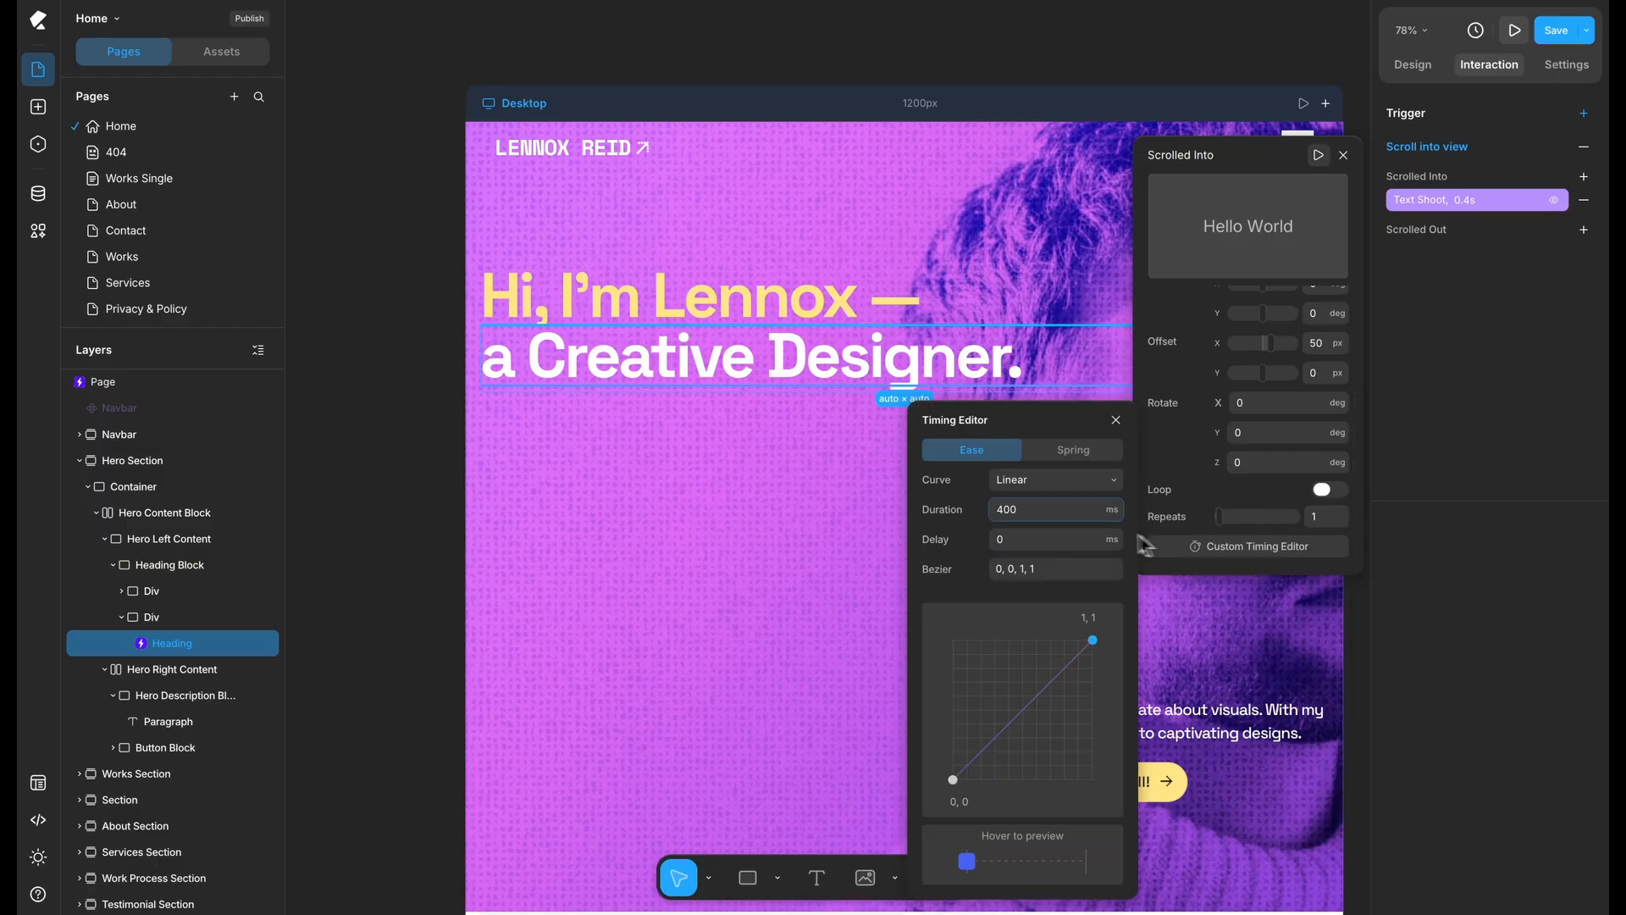
pyautogui.click(1076, 452)
pyautogui.click(997, 452)
pyautogui.click(1030, 509)
pyautogui.press('Return')
pyautogui.click(1116, 421)
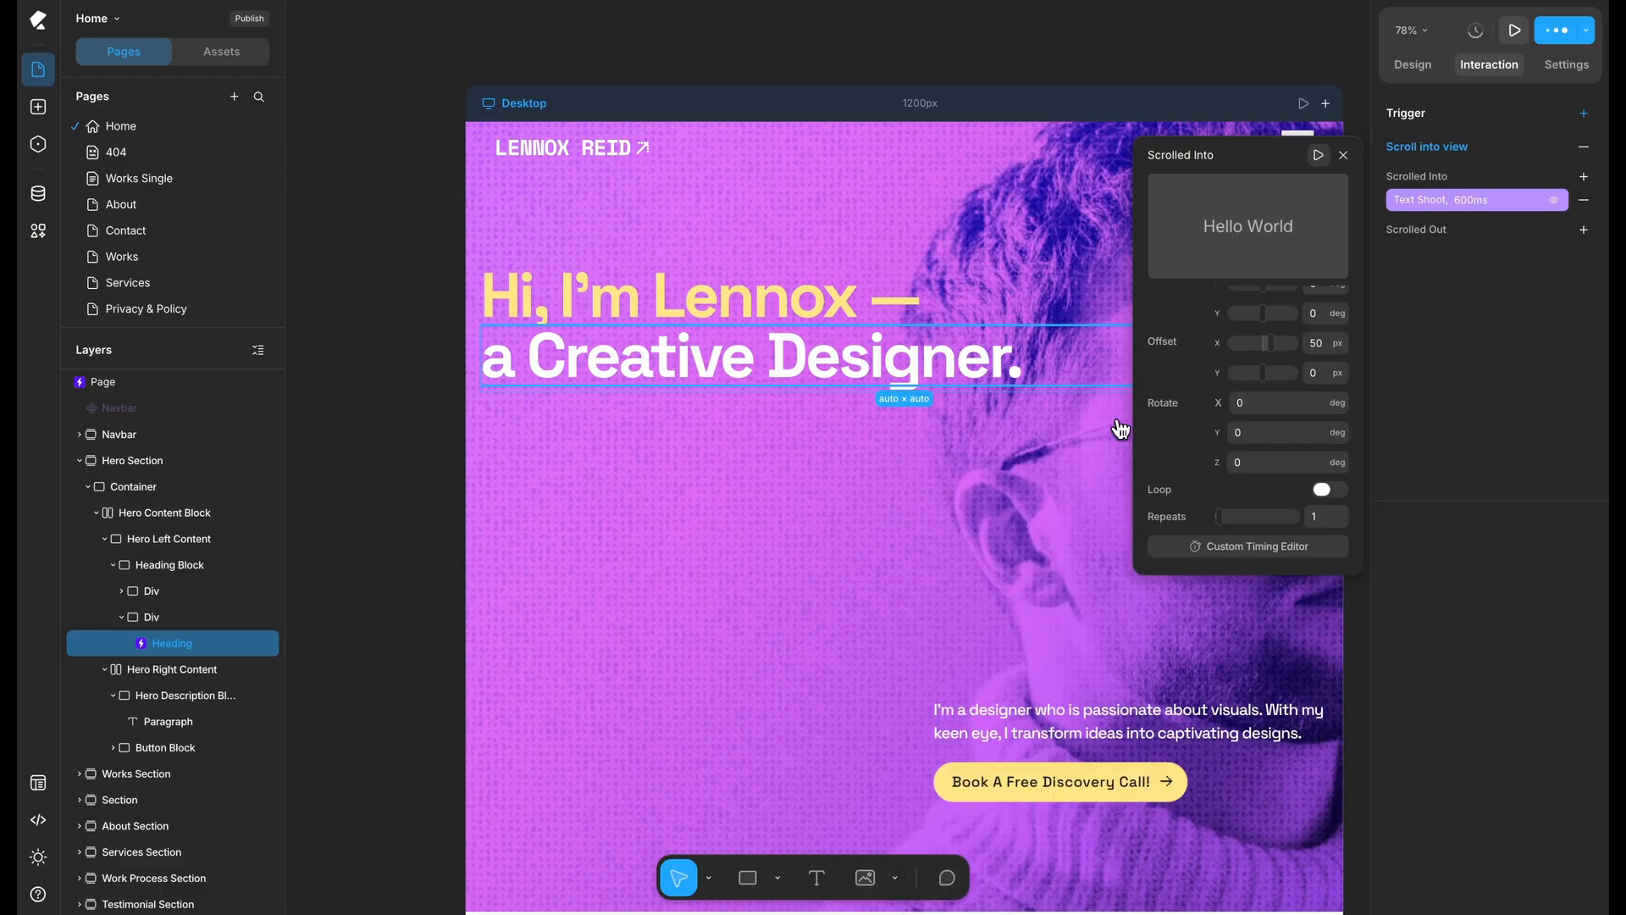
pyautogui.click(1344, 155)
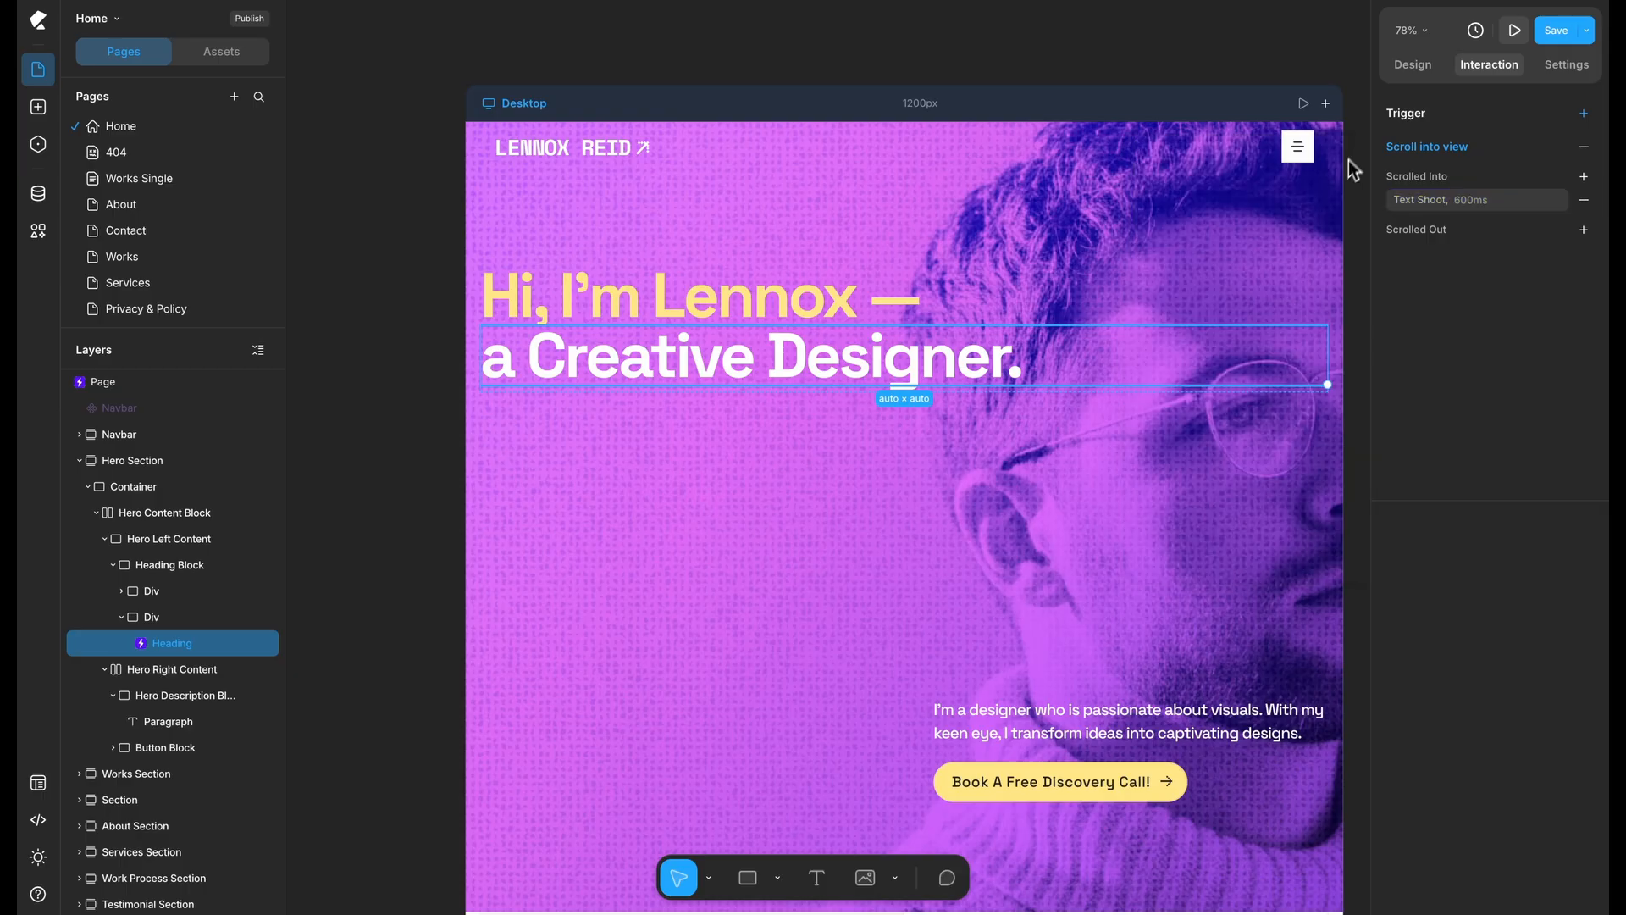
# Give the hero description paragraph a Scroll into view trigger with a Stagger text animation for Scrolled Into
pyautogui.click(1120, 711)
pyautogui.click(1514, 280)
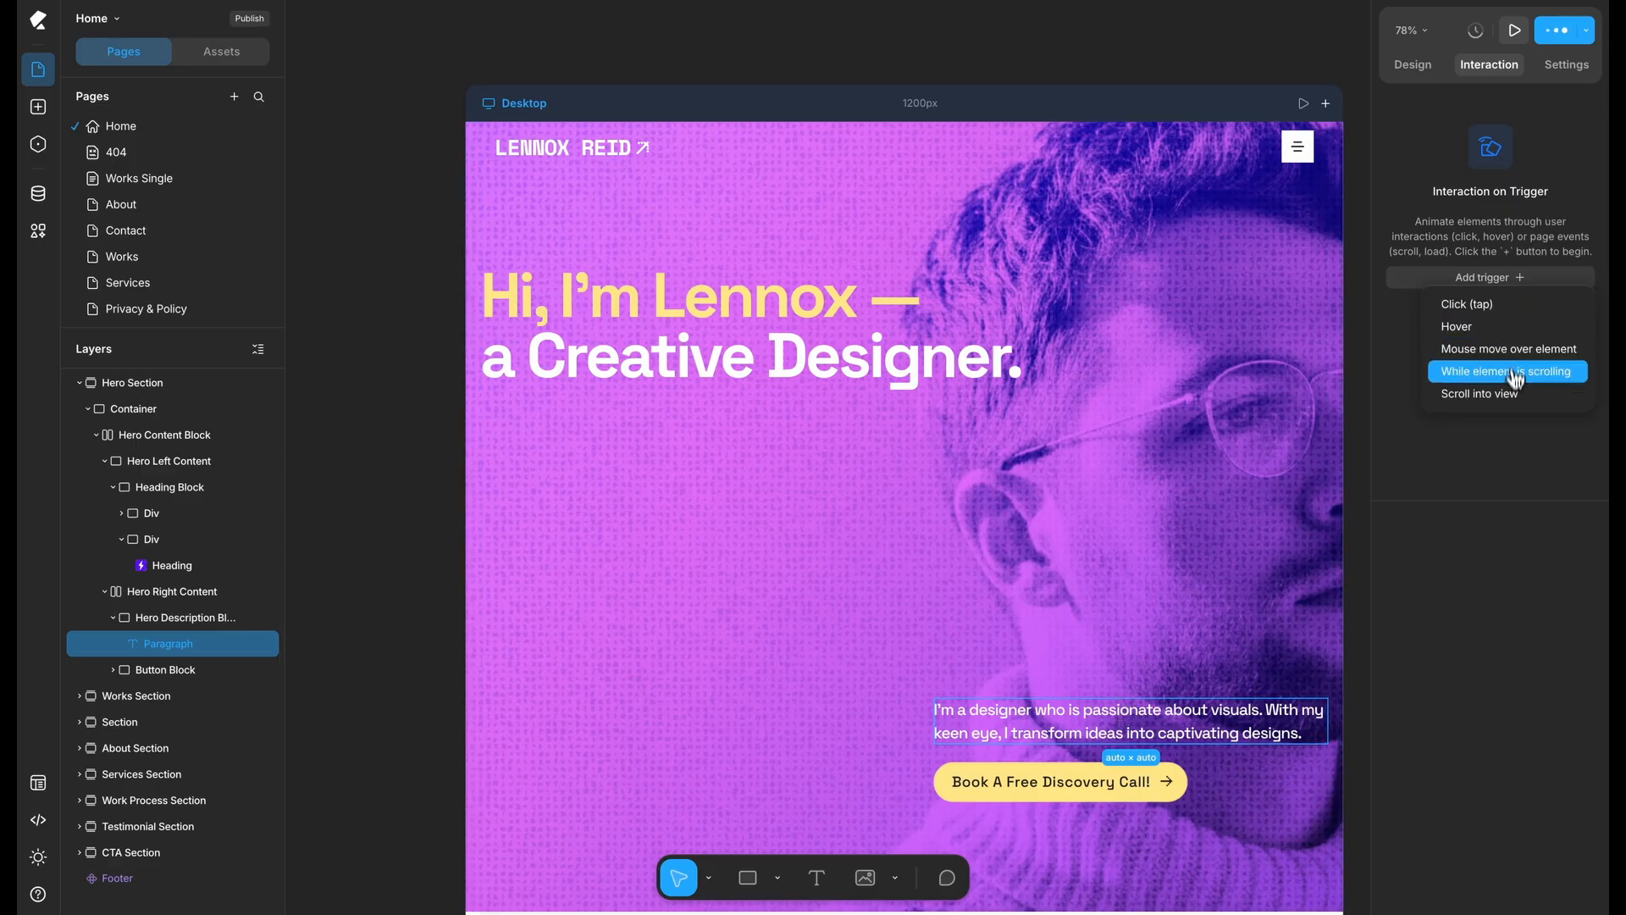
pyautogui.click(1514, 393)
pyautogui.click(1583, 176)
pyautogui.moveTo(1558, 212)
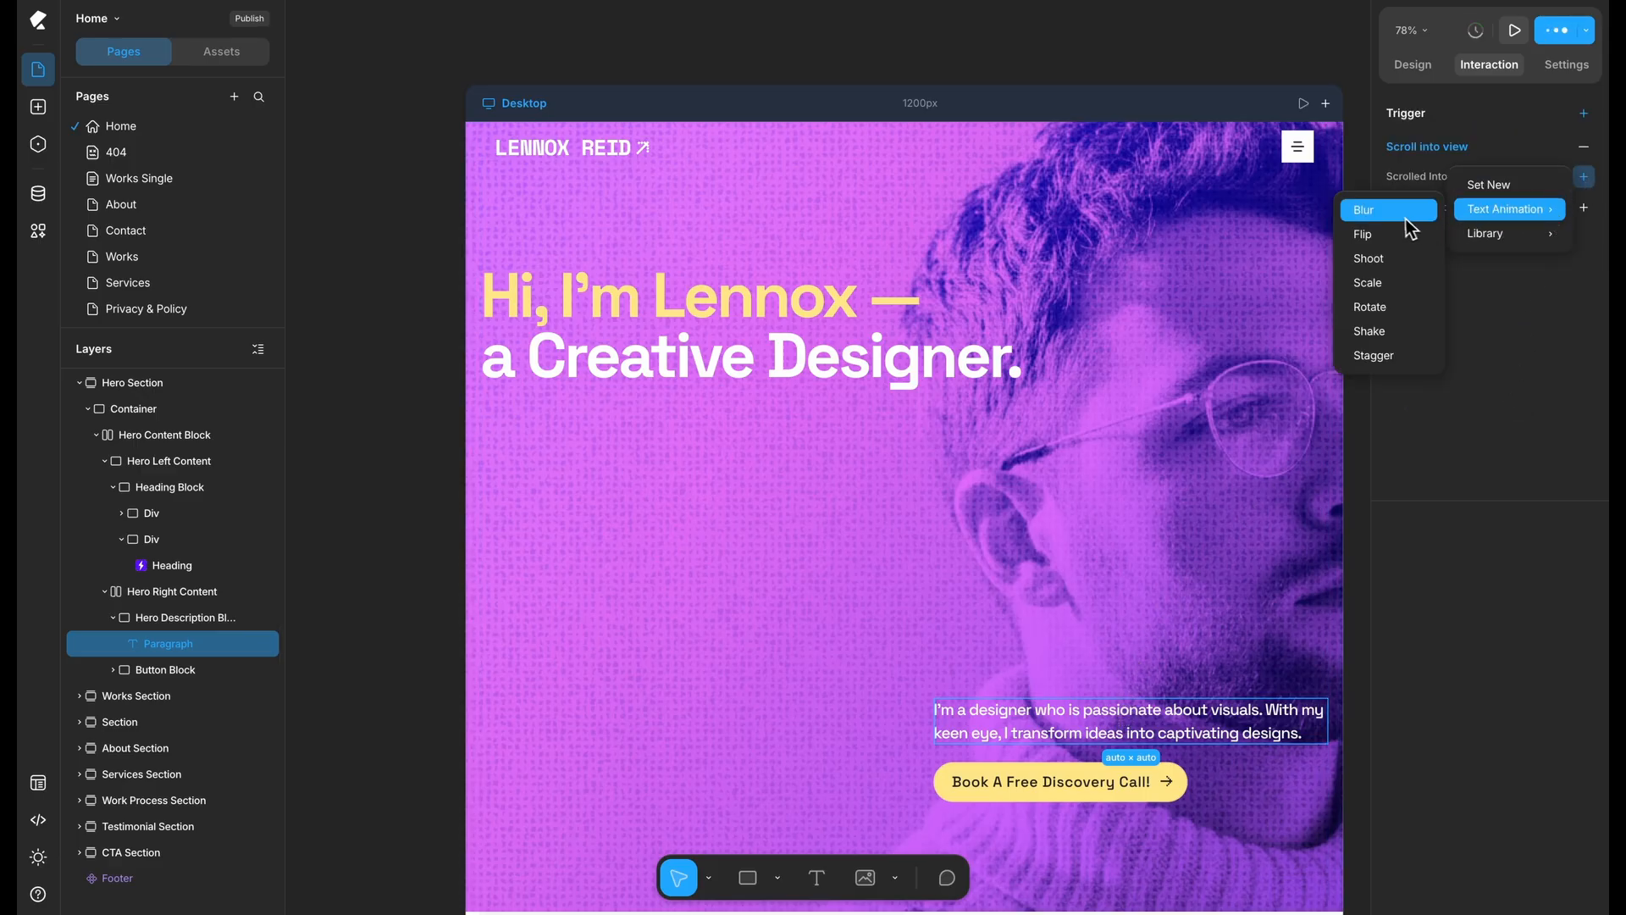
pyautogui.click(1389, 355)
# Set the paragraph's Stagger animation duration to 430 ms and save the page
pyautogui.scroll(-3, 1265, 457)
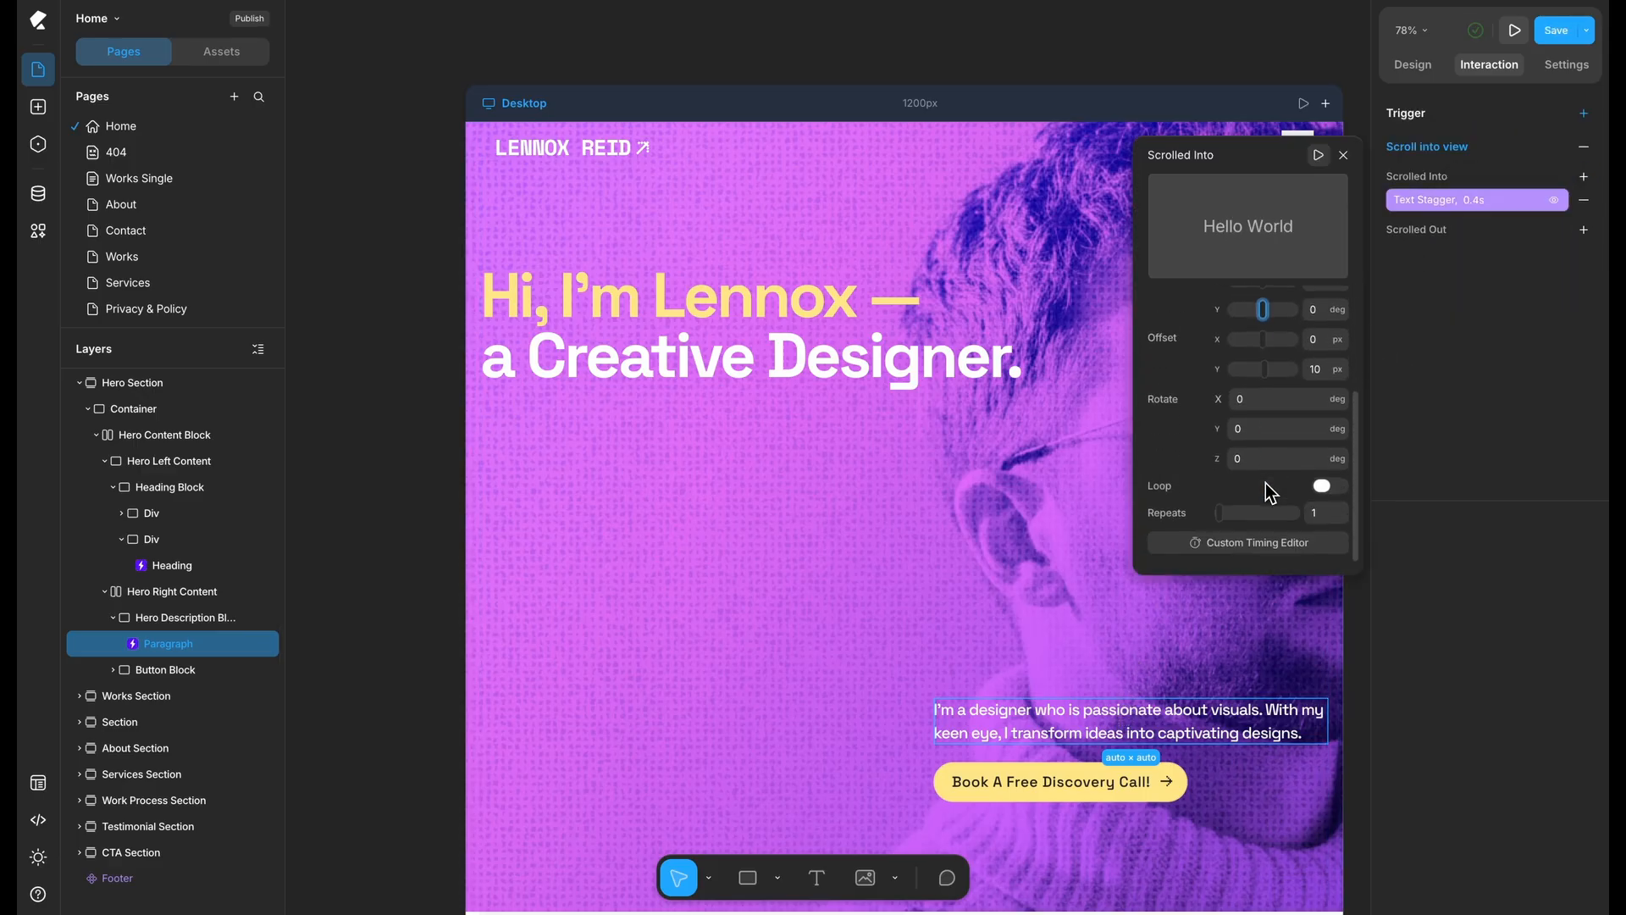
pyautogui.click(1254, 547)
pyautogui.moveTo(993, 513); pyautogui.dragTo(1023, 517)
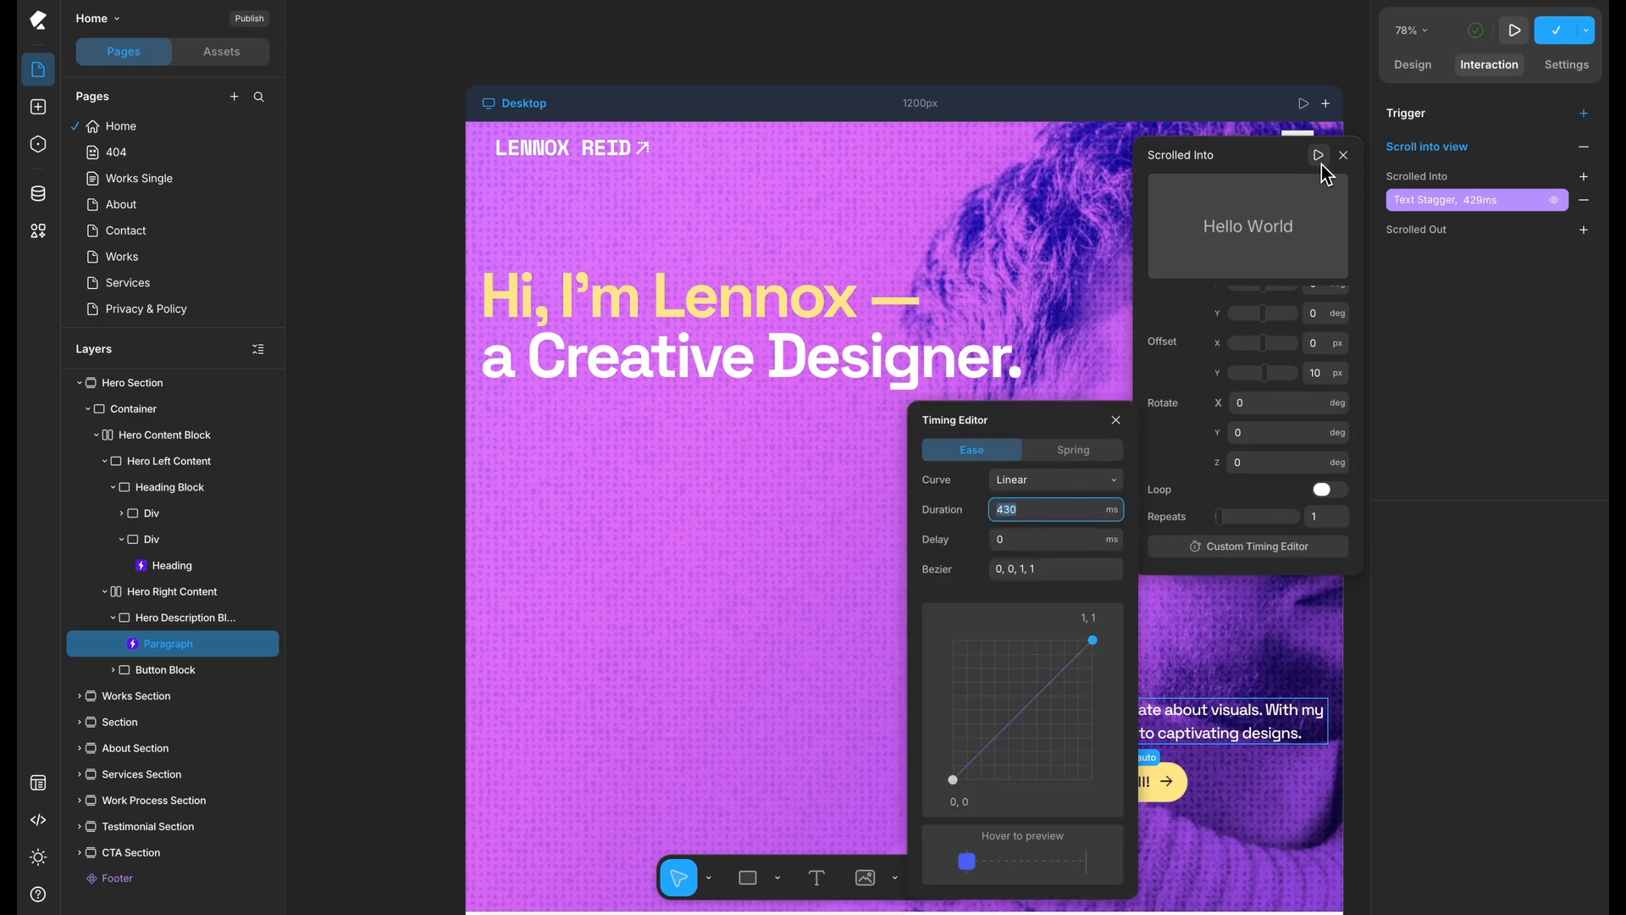
pyautogui.click(1561, 34)
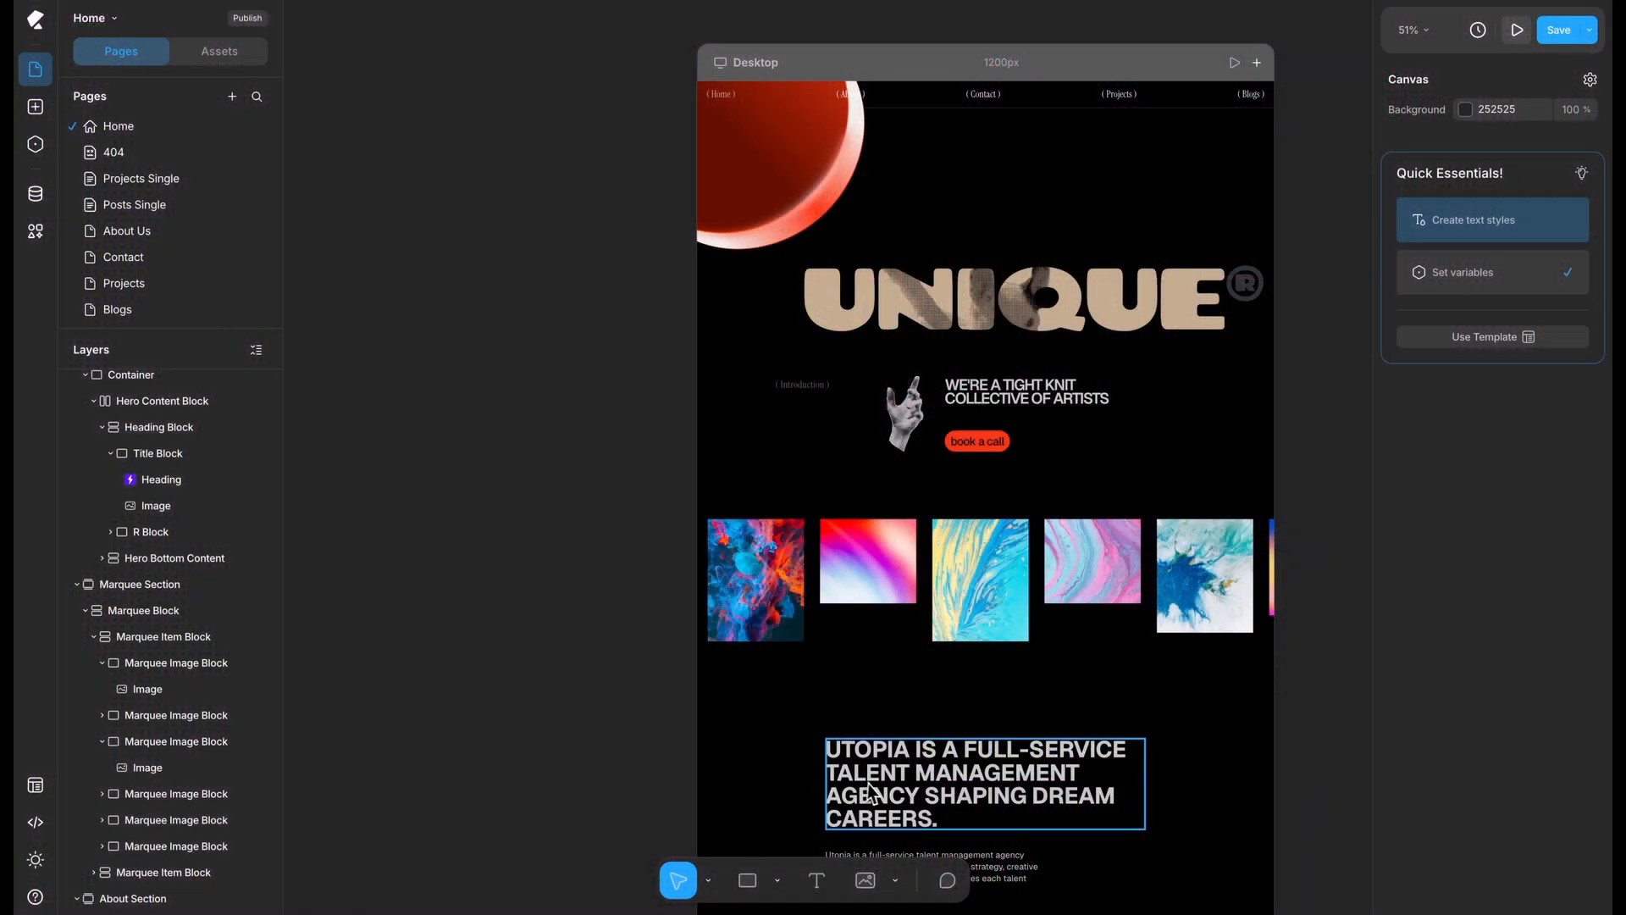
# Give the Marquee Block around the image row a Scroll into view trigger with the library's Marquee animation for Scrolled Into
pyautogui.click(878, 793)
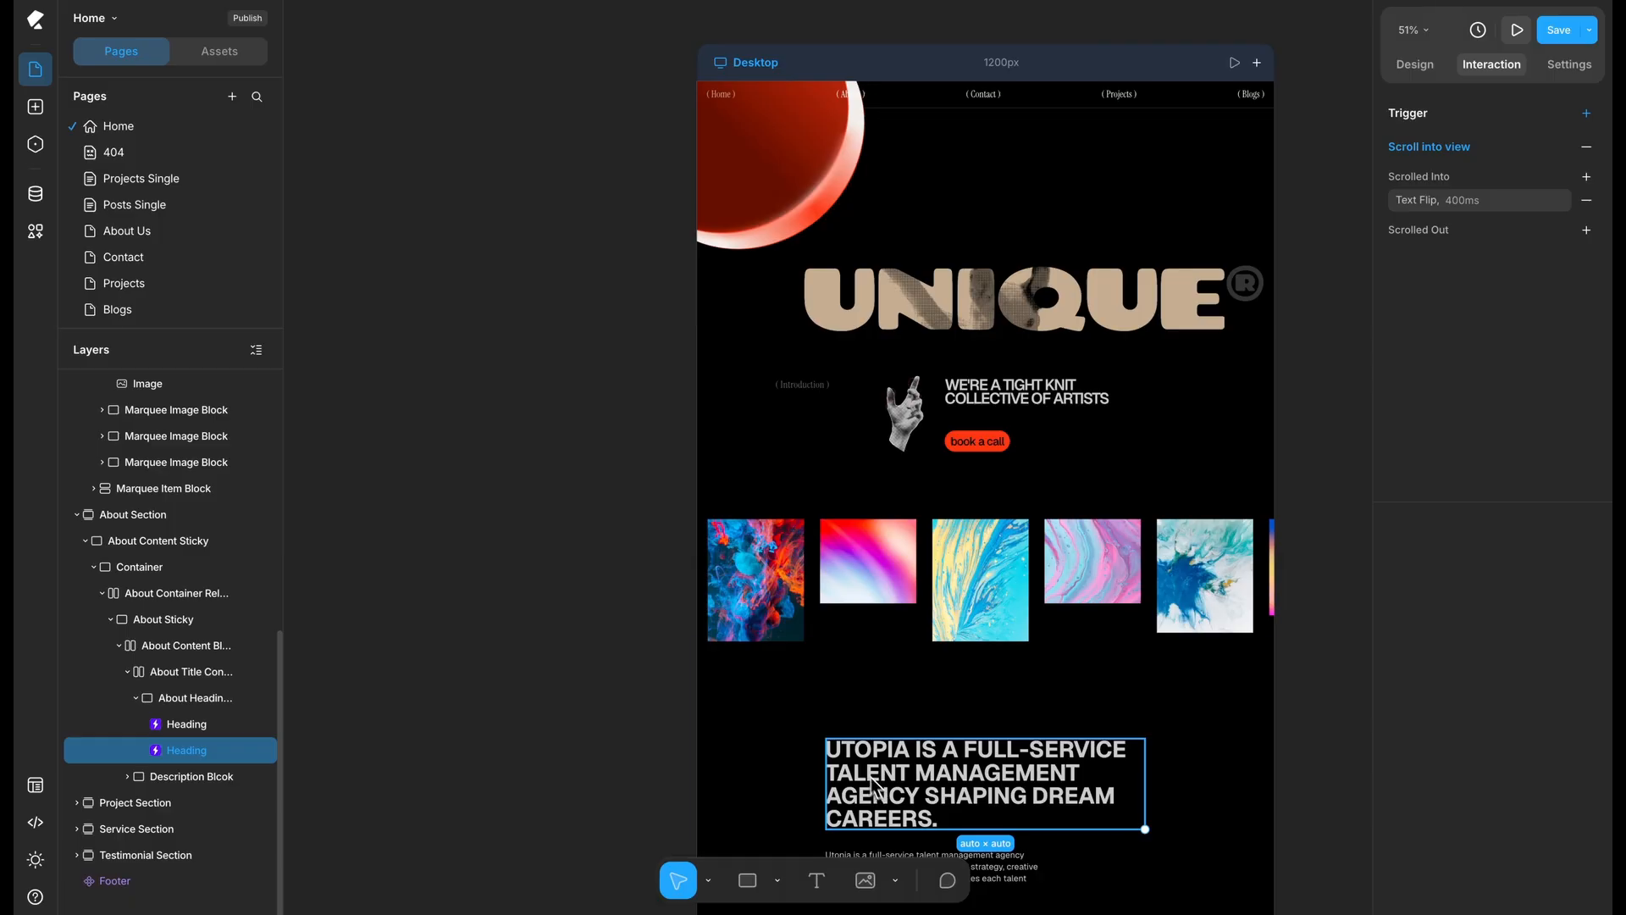
pyautogui.click(777, 623)
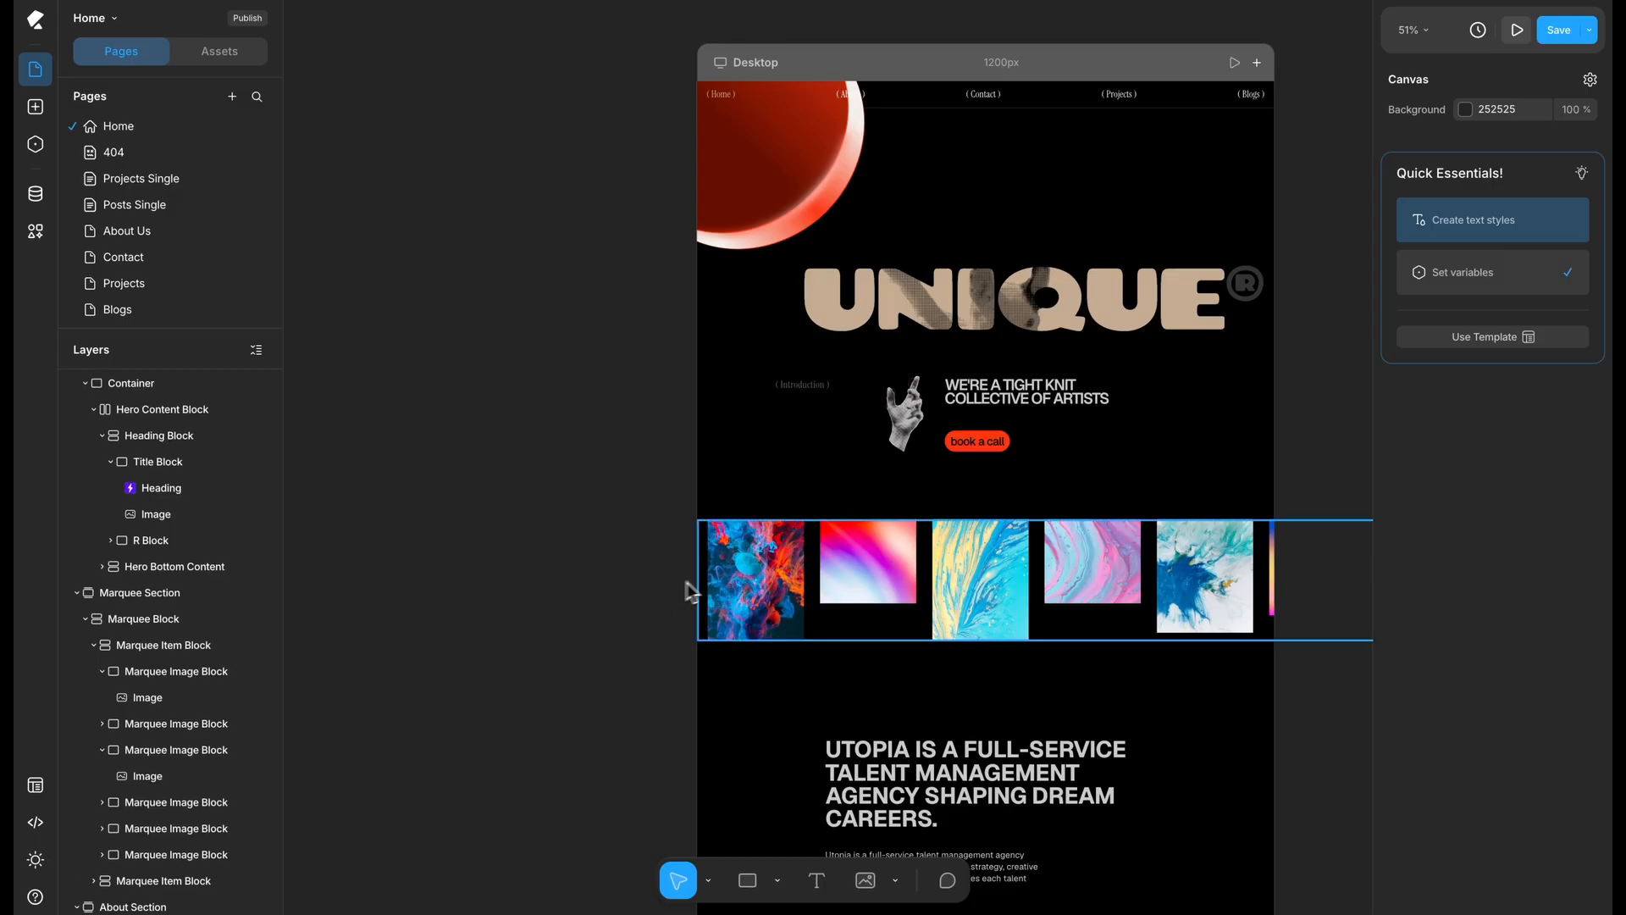
pyautogui.click(699, 591)
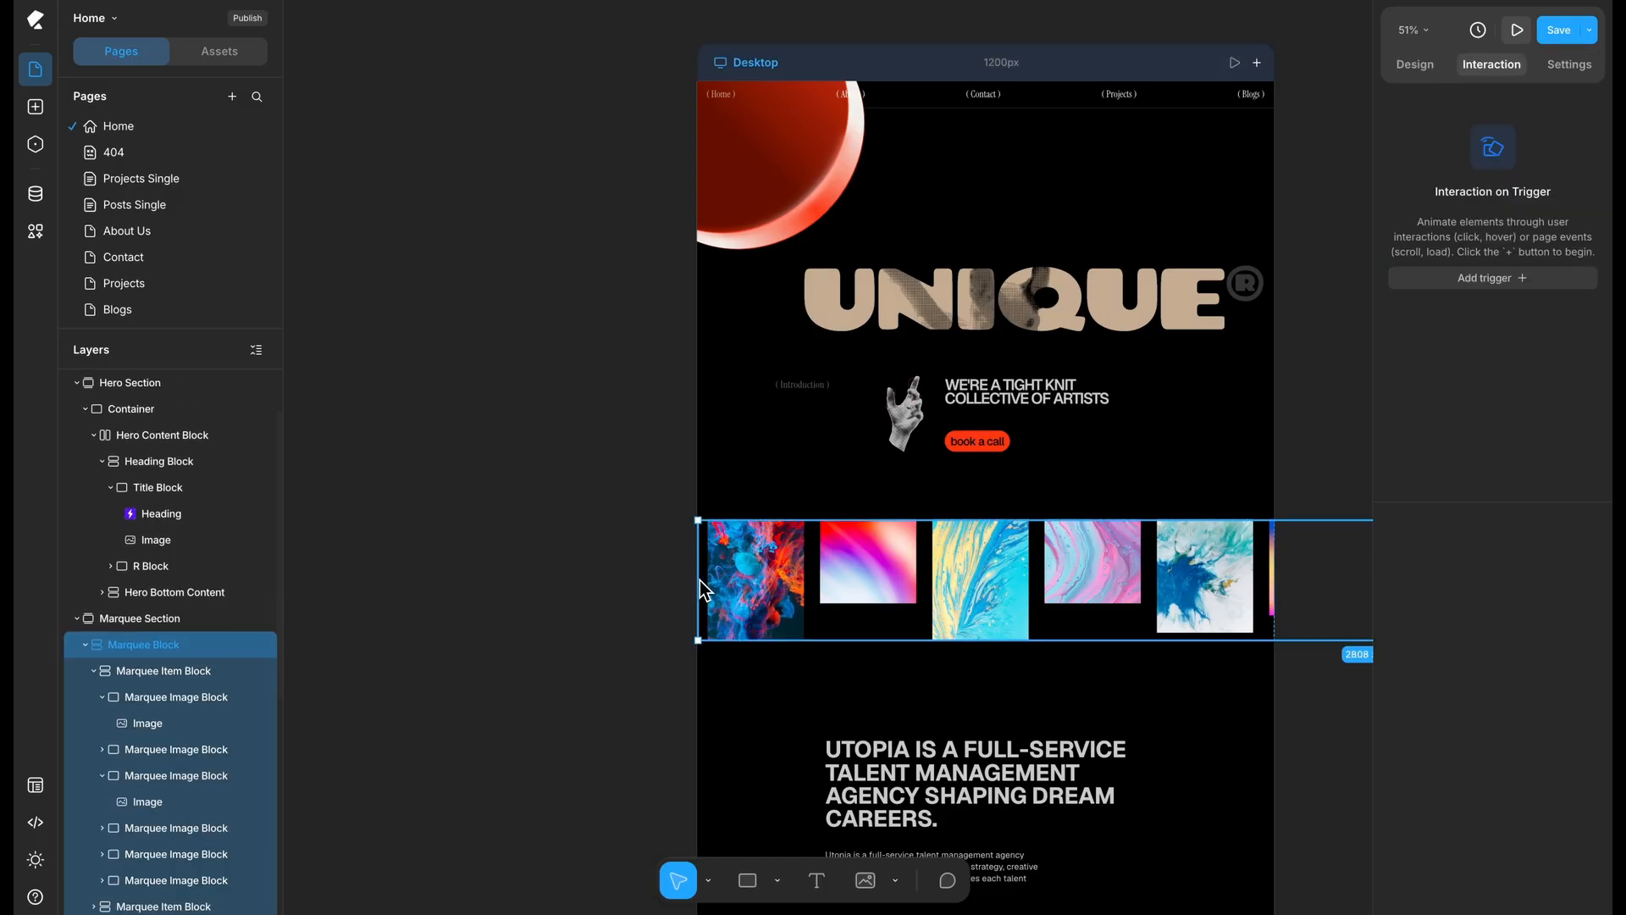
pyautogui.click(1479, 279)
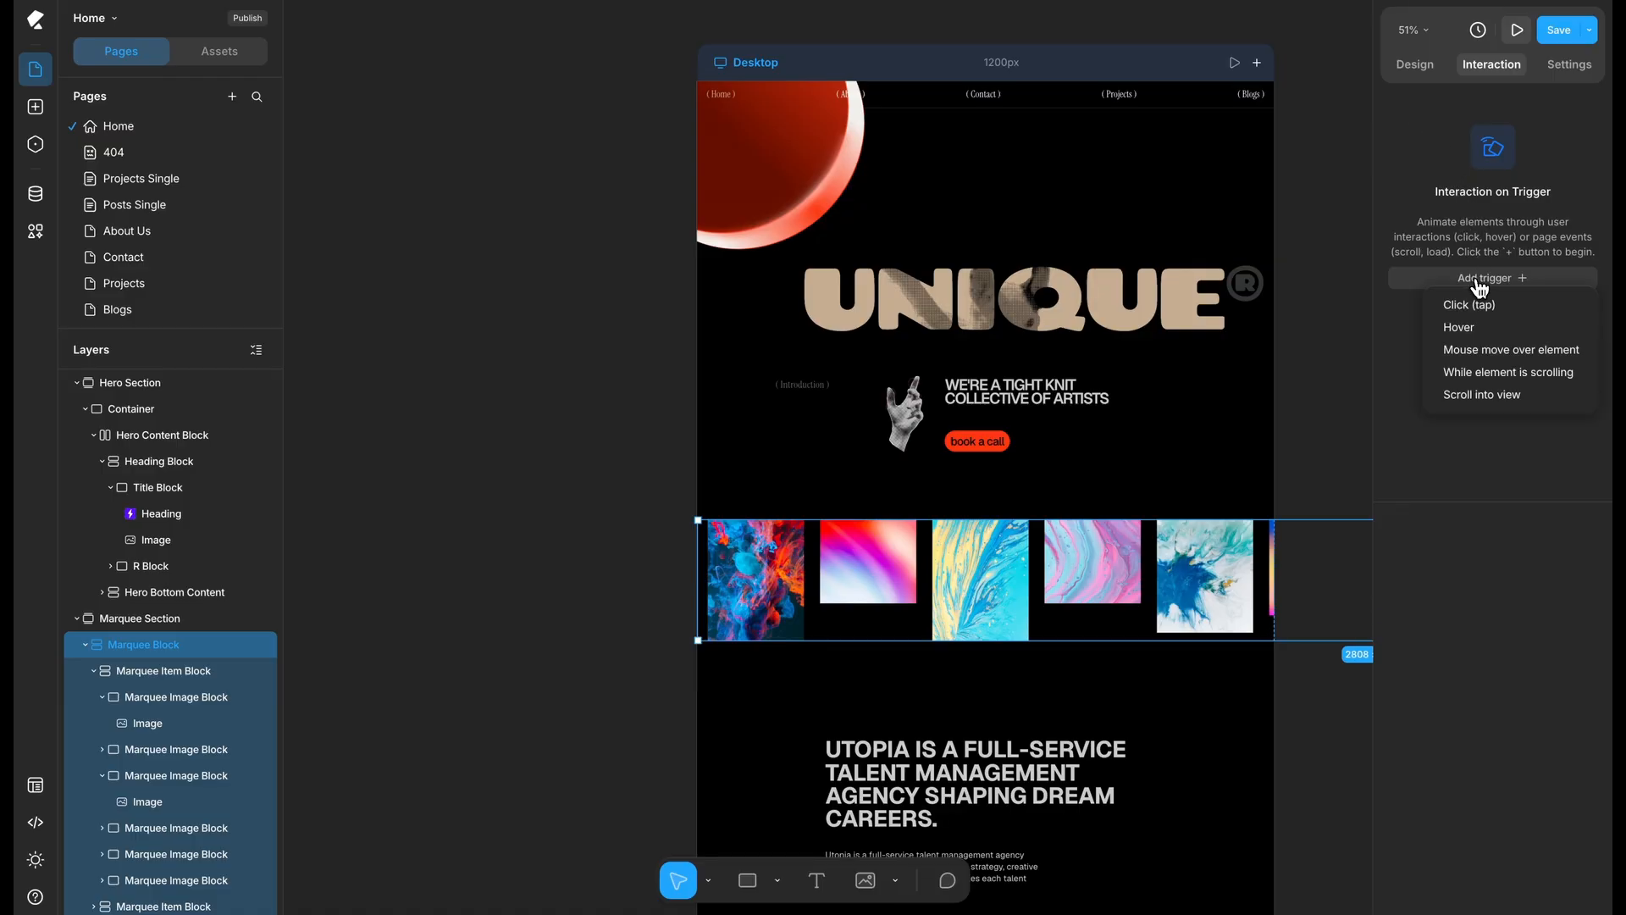
pyautogui.click(1483, 396)
pyautogui.click(1586, 177)
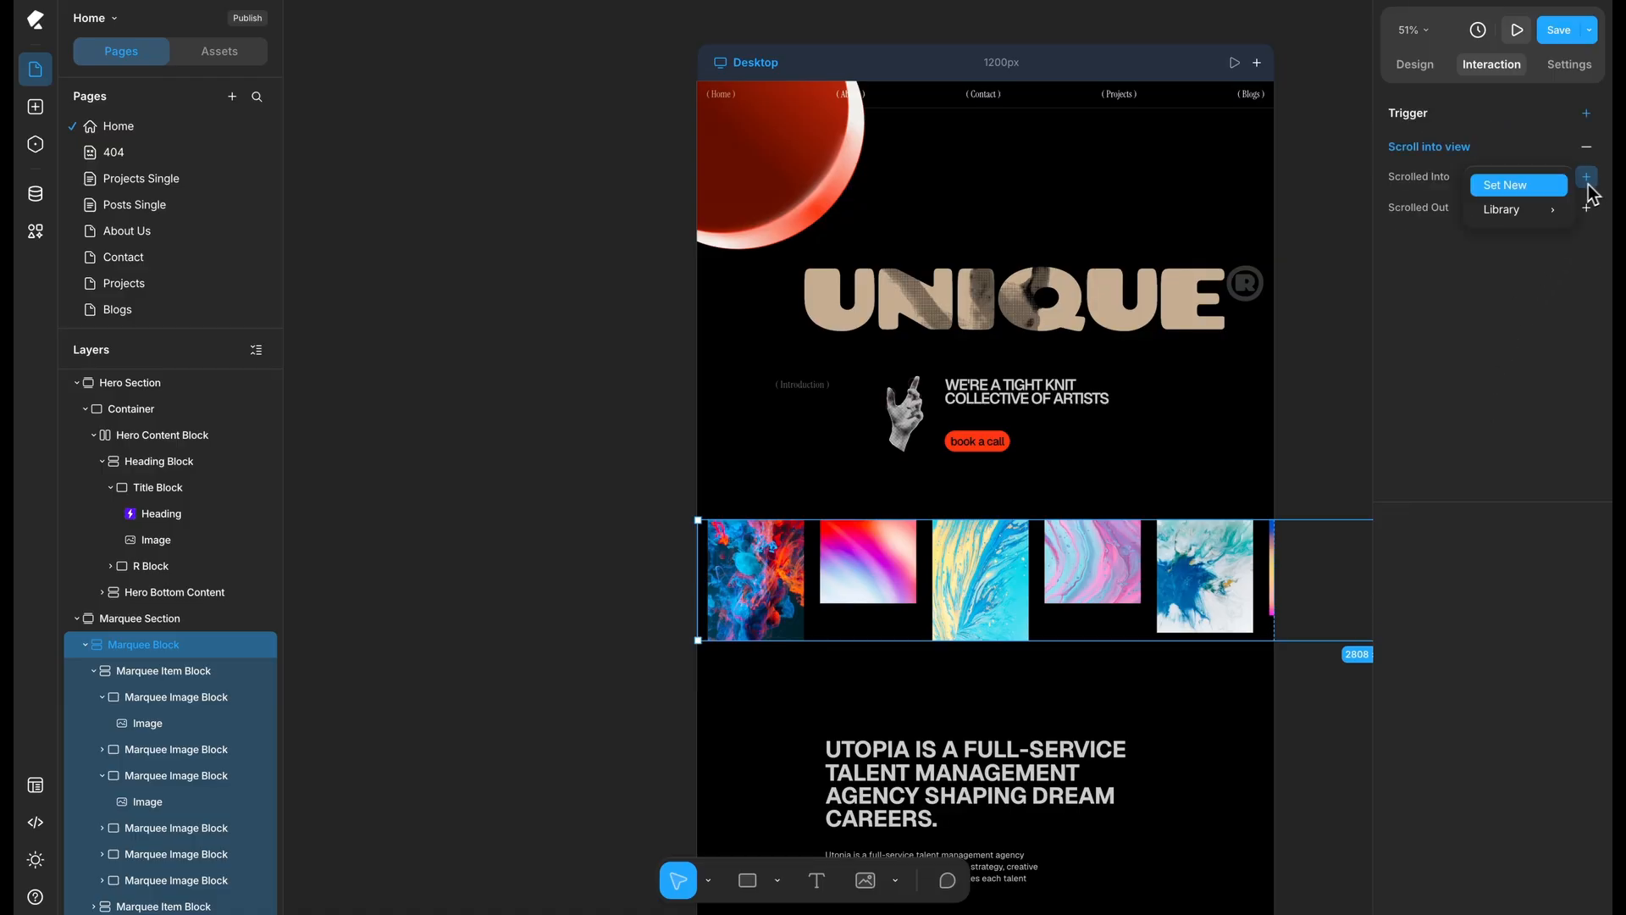
pyautogui.moveTo(1540, 219)
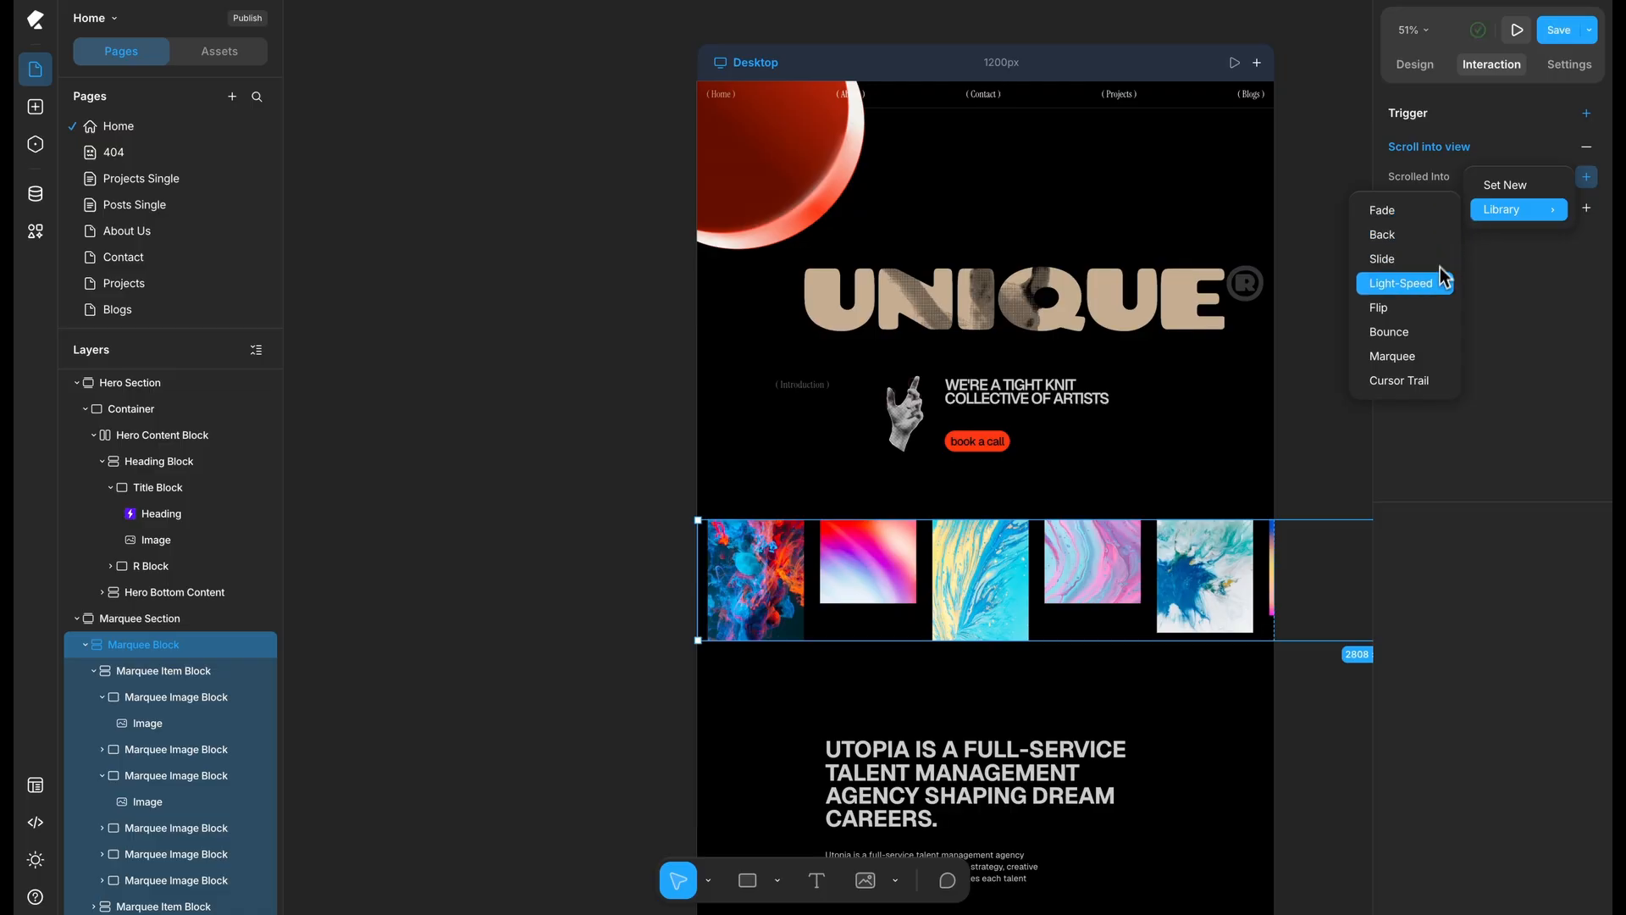
pyautogui.click(1406, 355)
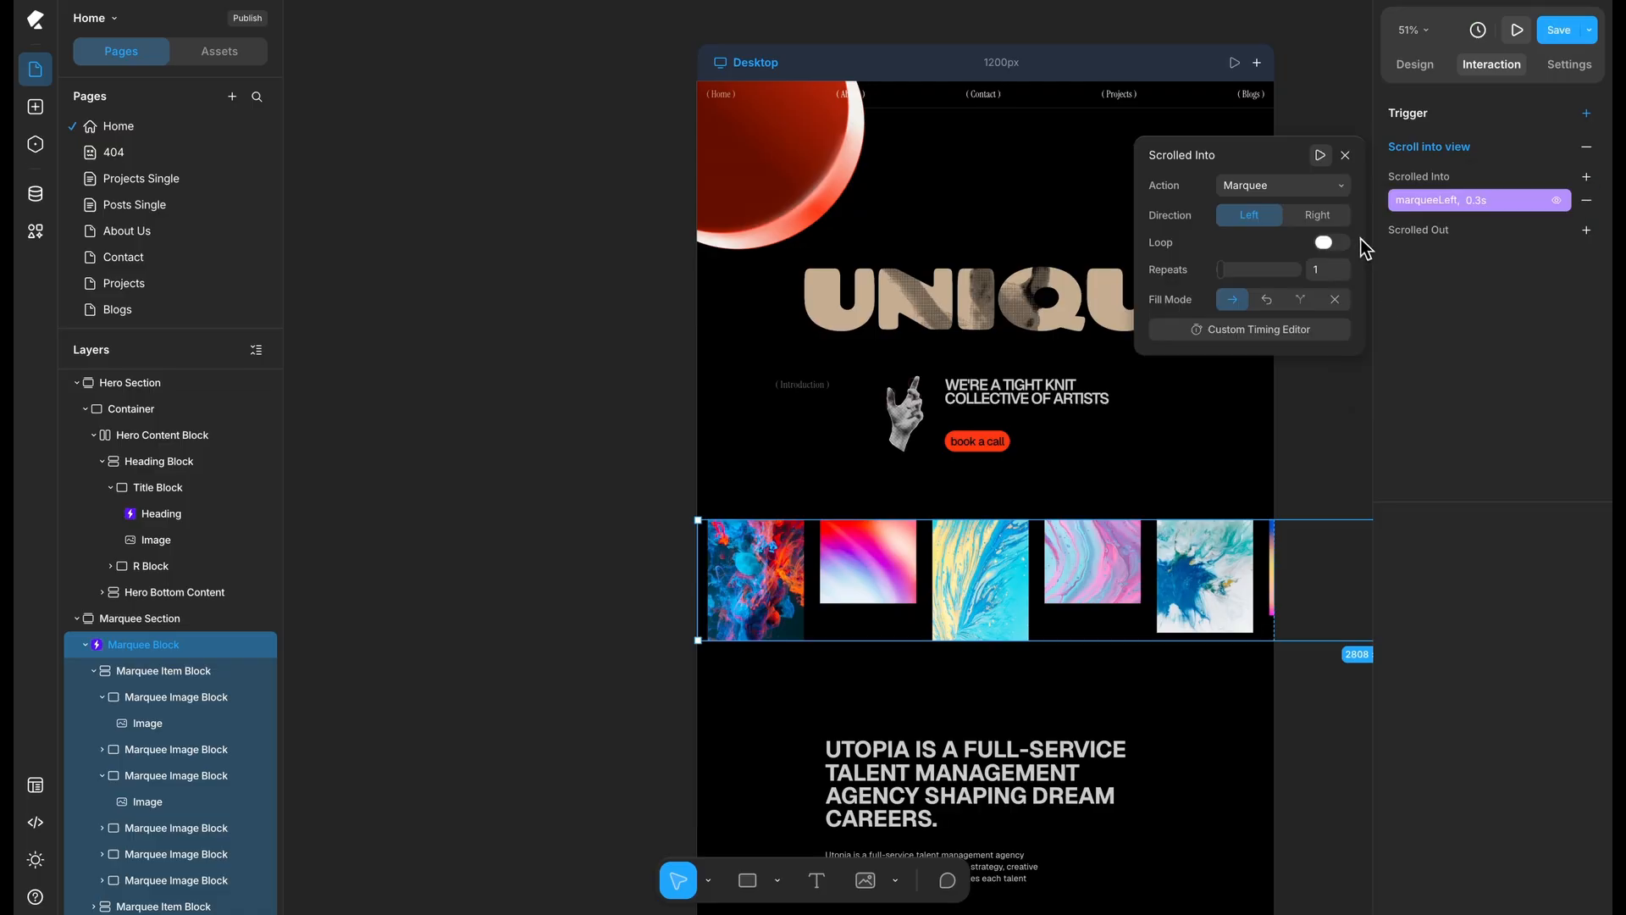
# Set the Marquee animation's duration to 15000 ms and preview the moving image row on the page
pyautogui.click(1338, 329)
pyautogui.doubleClick(1065, 447)
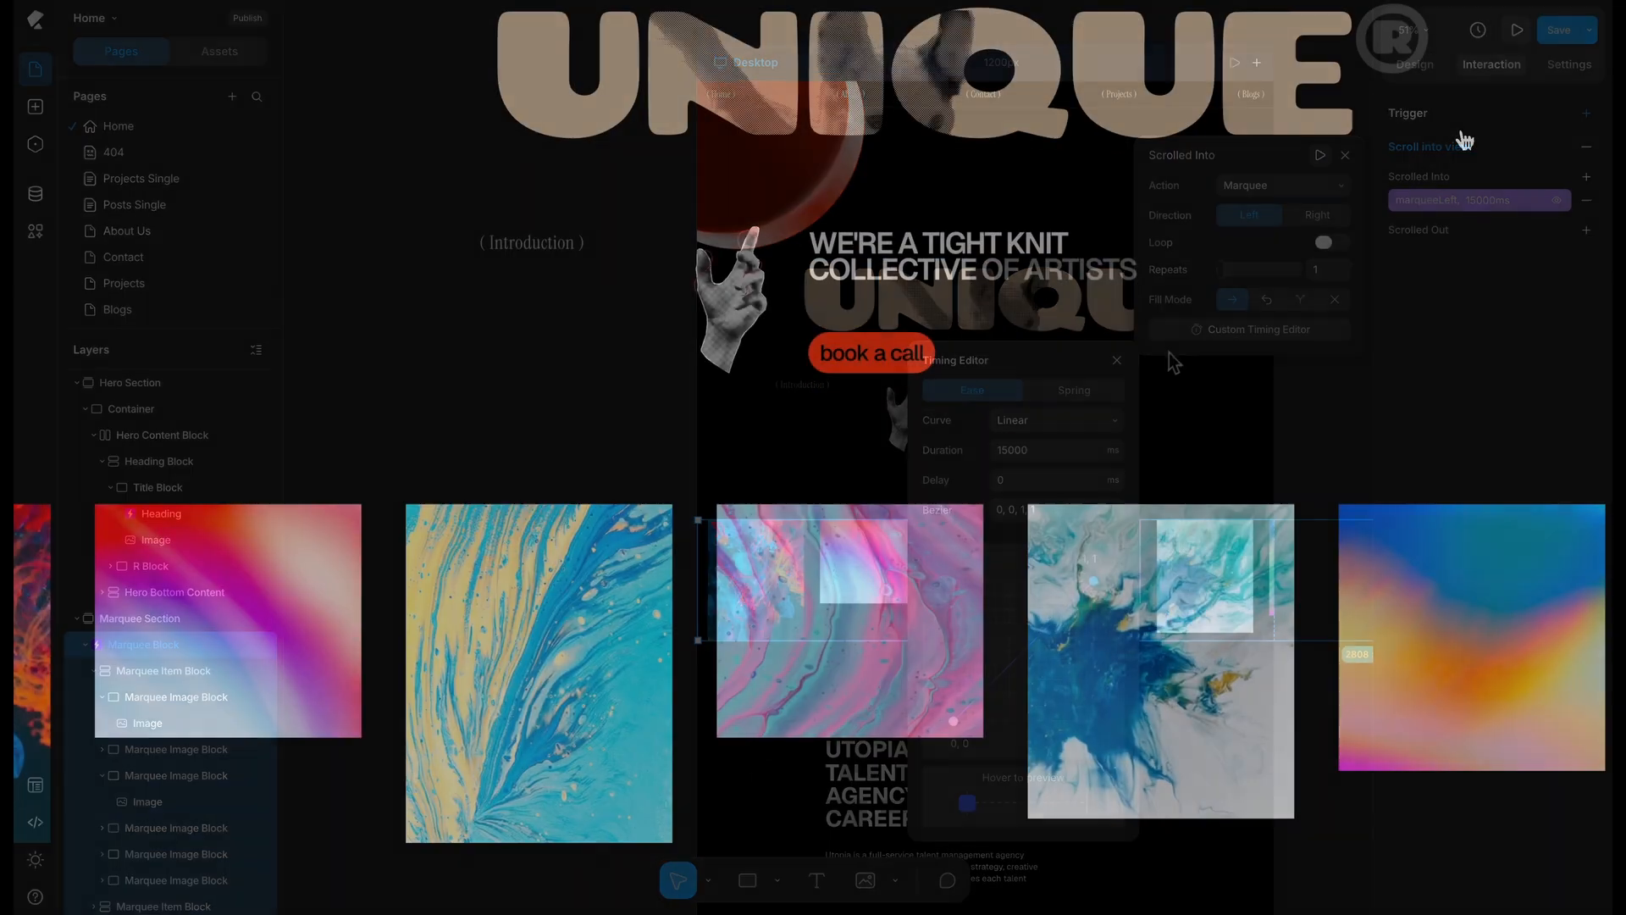
pyautogui.scroll(-4, 1463, 138)
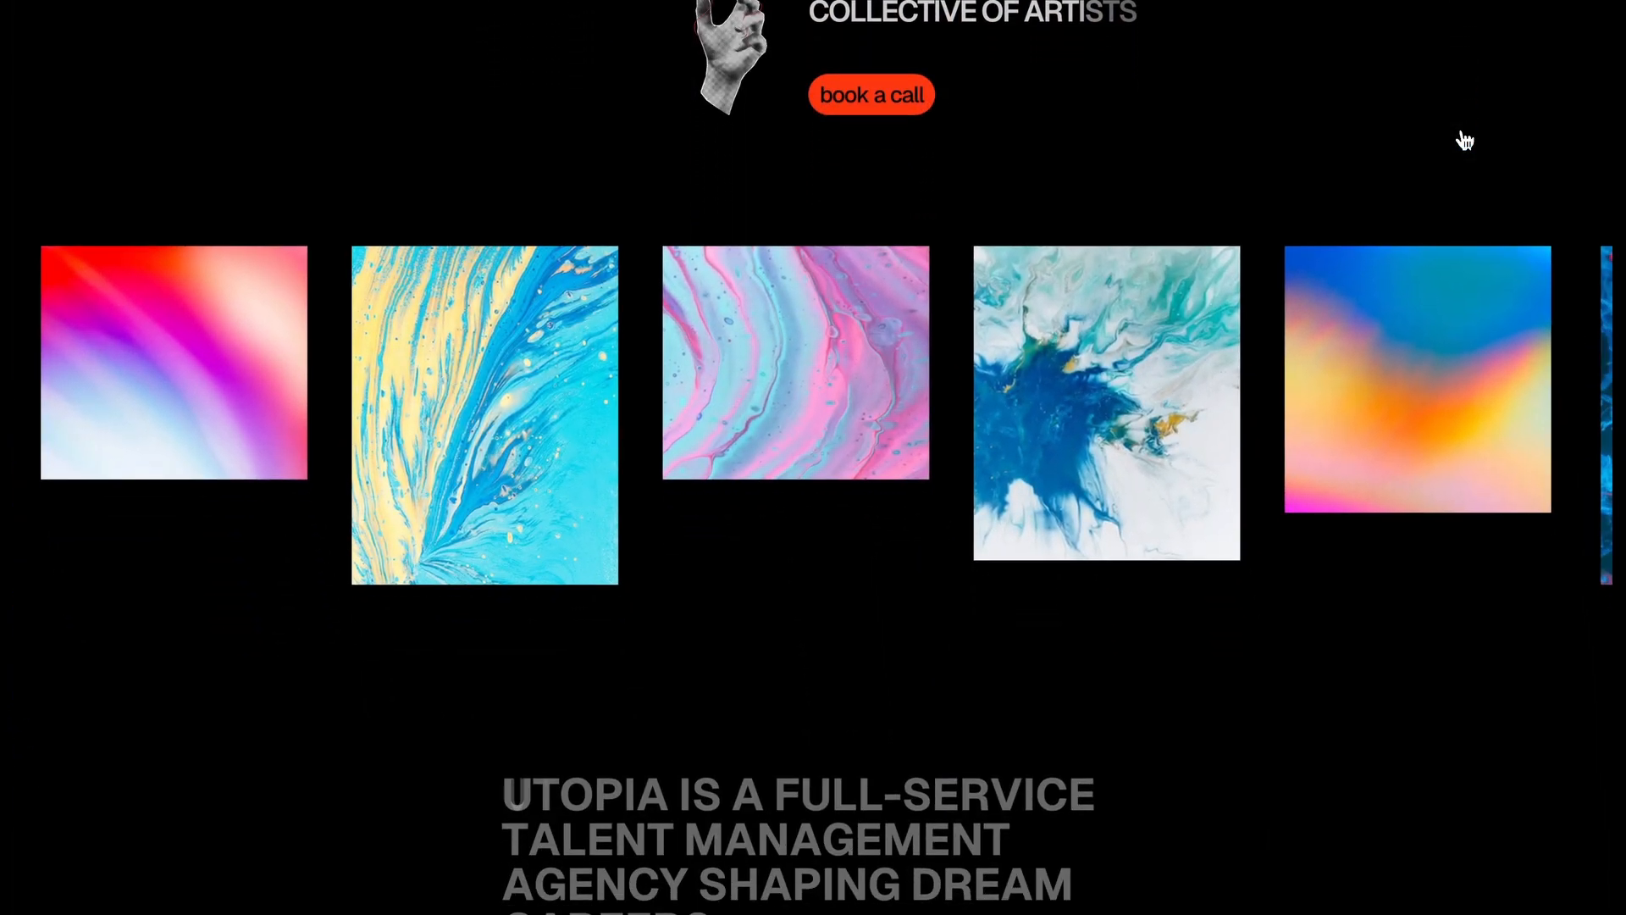
pyautogui.scroll(-2, 1463, 138)
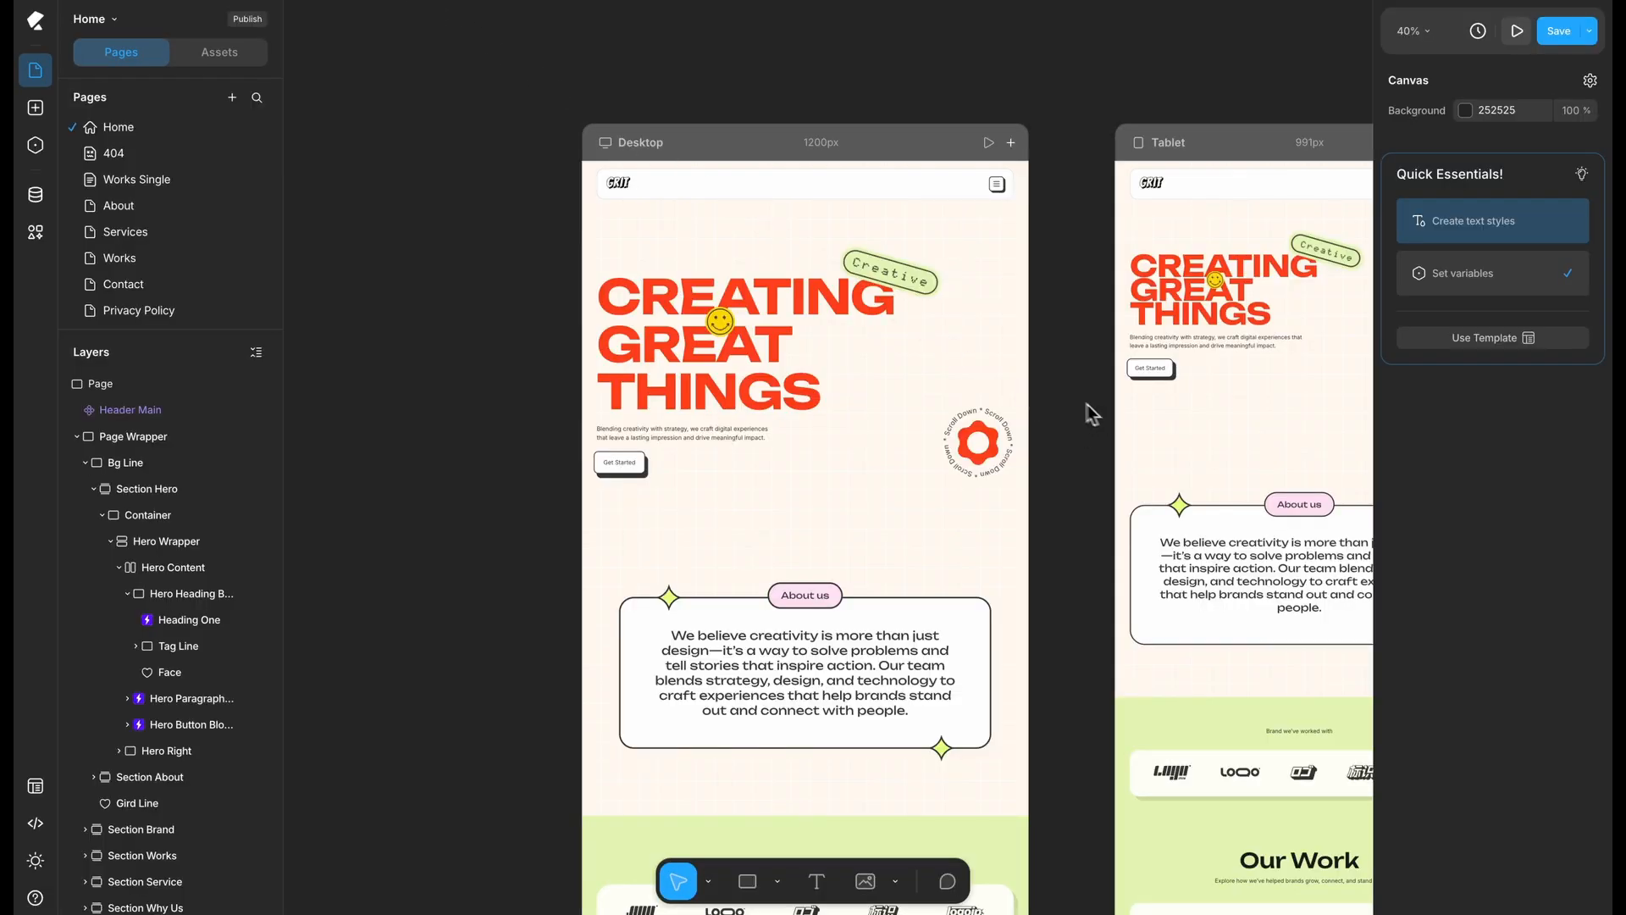
# Add a Mouse move over element trigger to Section Hero and create a new X-Axis response for it
pyautogui.click(728, 343)
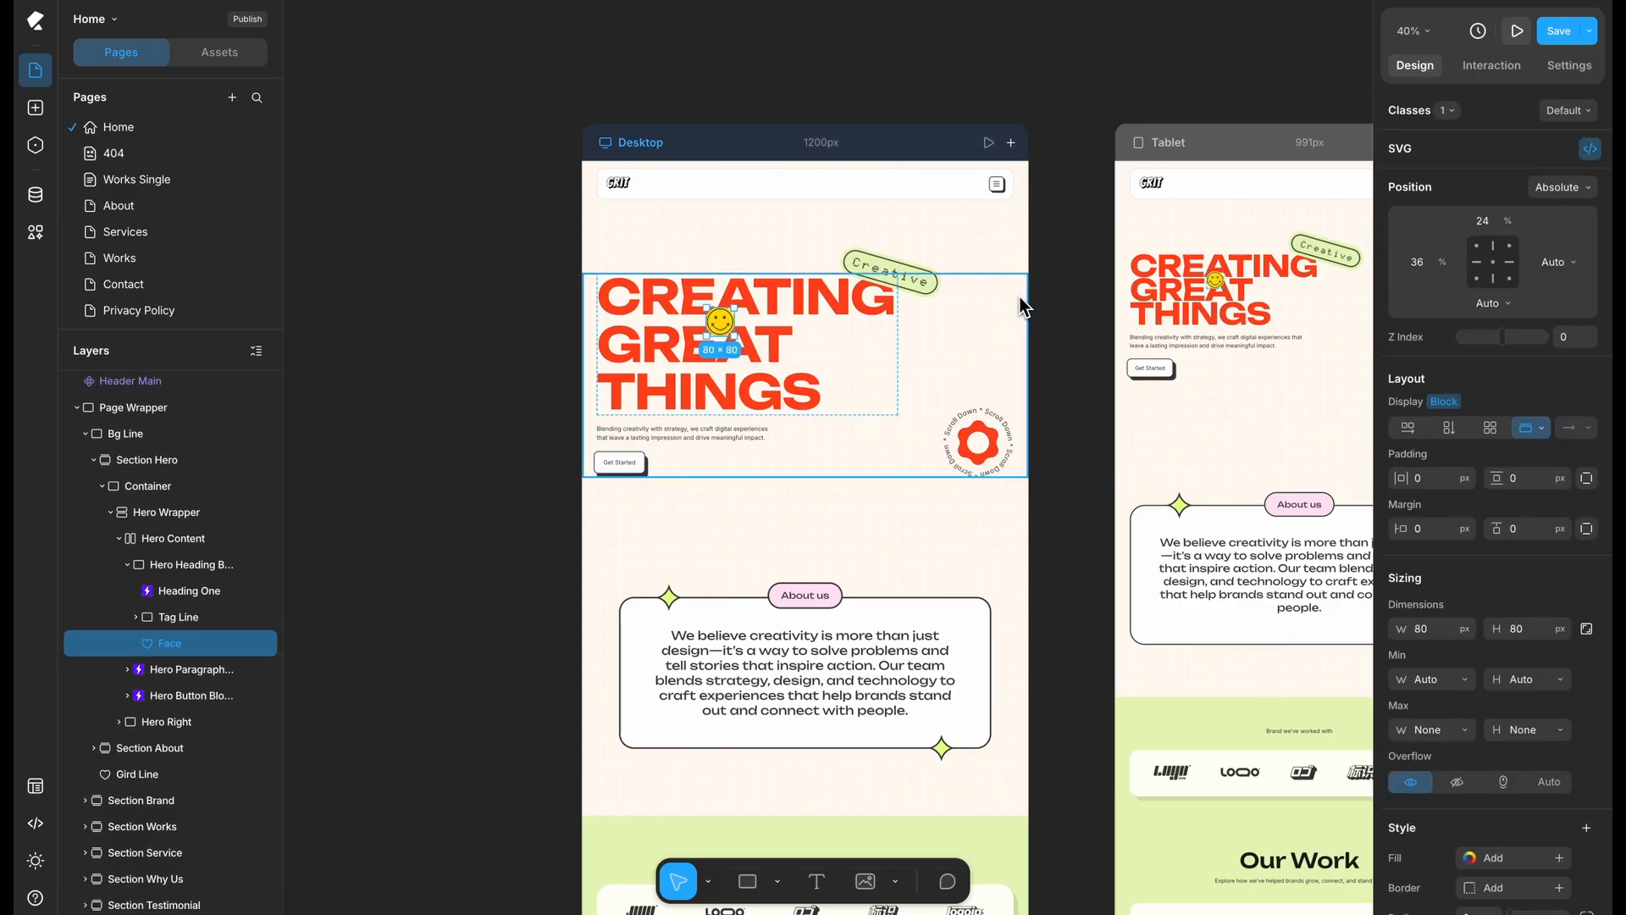
pyautogui.click(1025, 248)
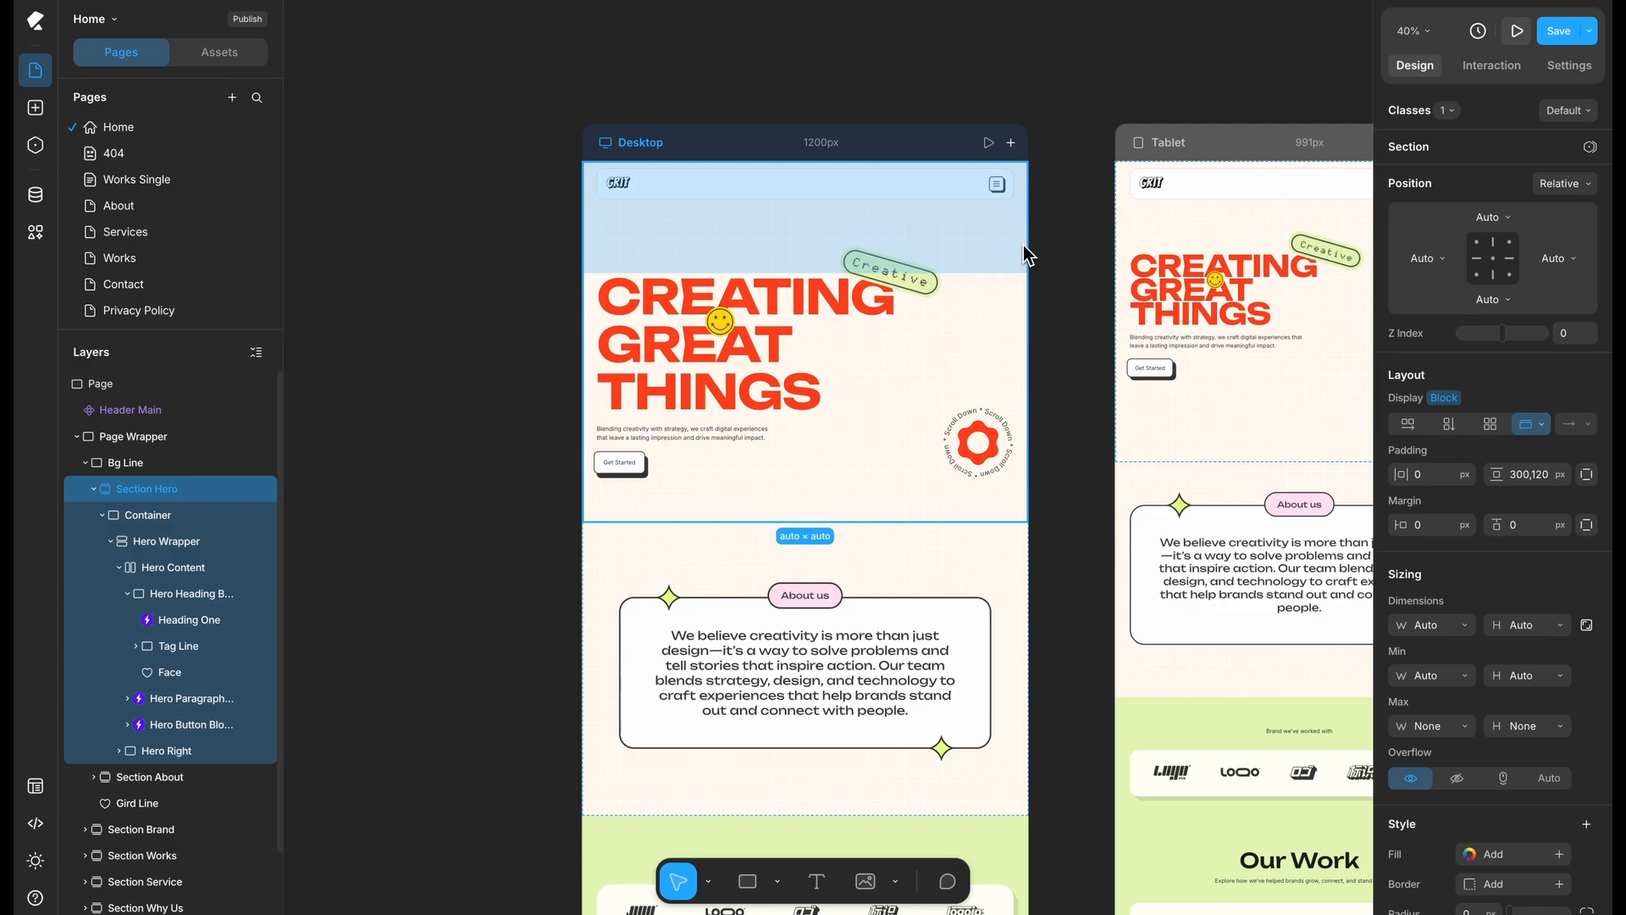
pyautogui.click(1481, 75)
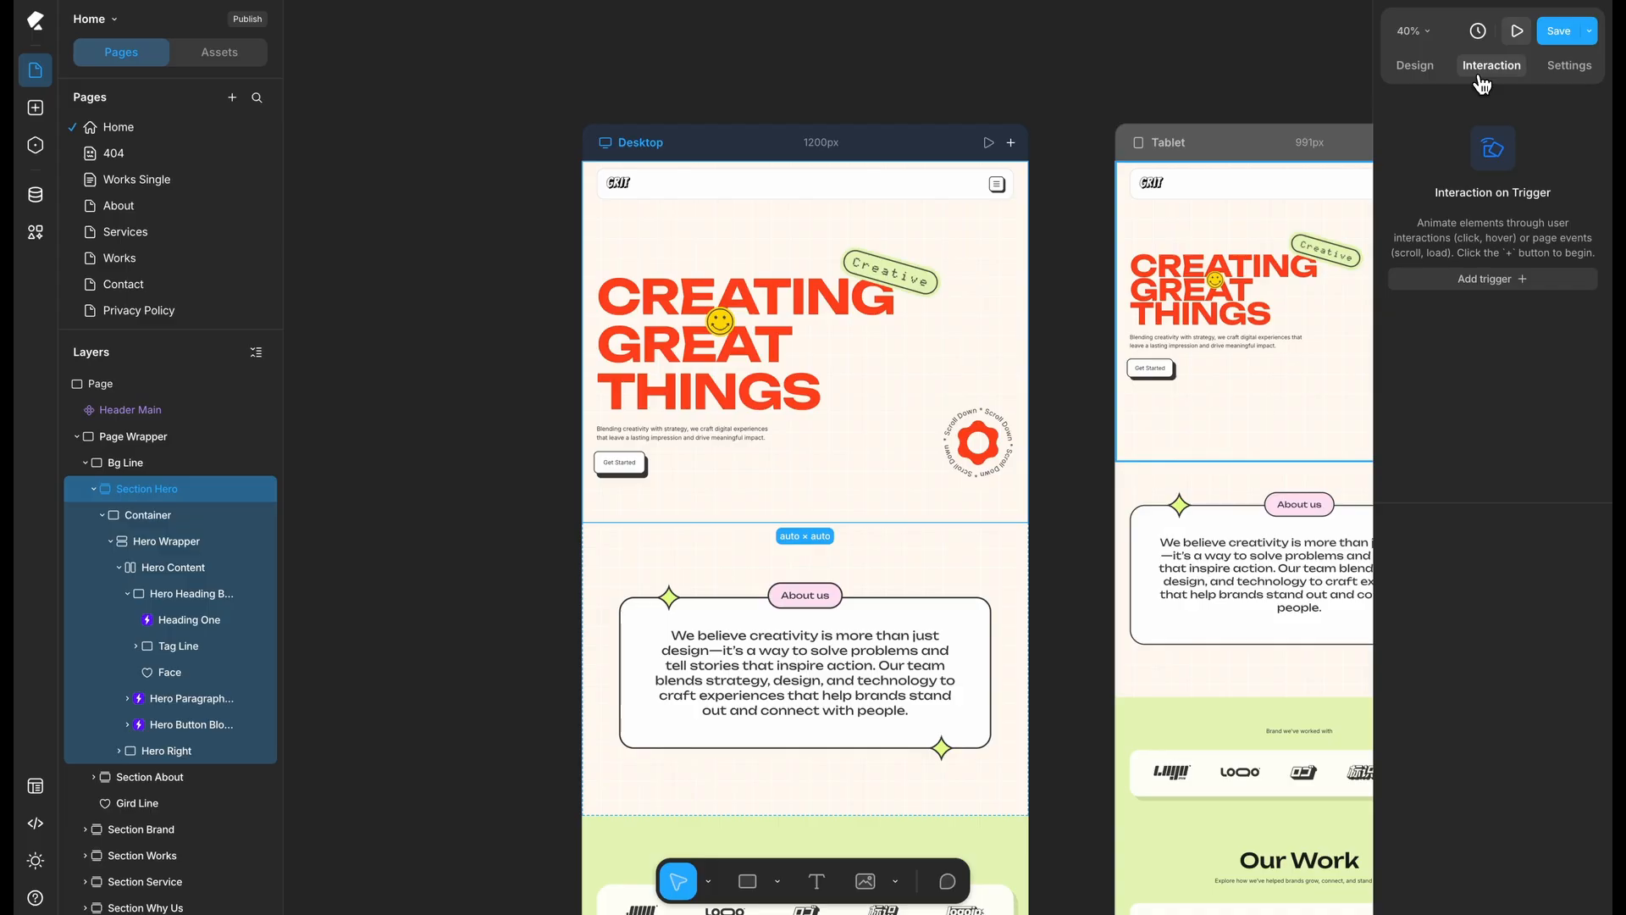
pyautogui.click(1491, 275)
pyautogui.click(1483, 352)
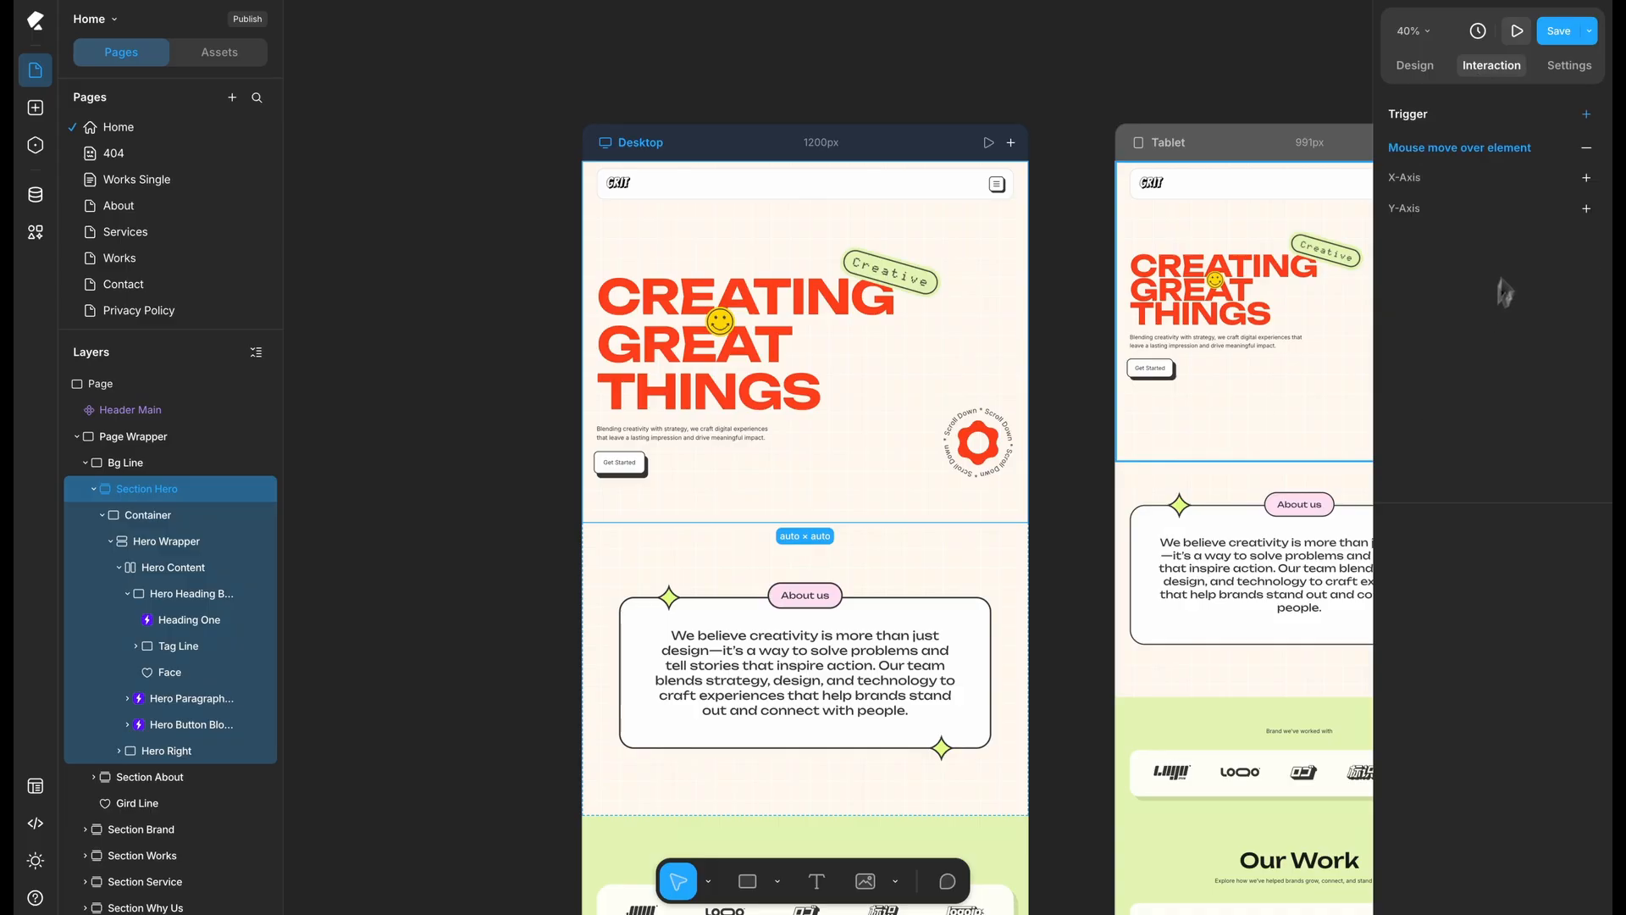
pyautogui.click(1586, 178)
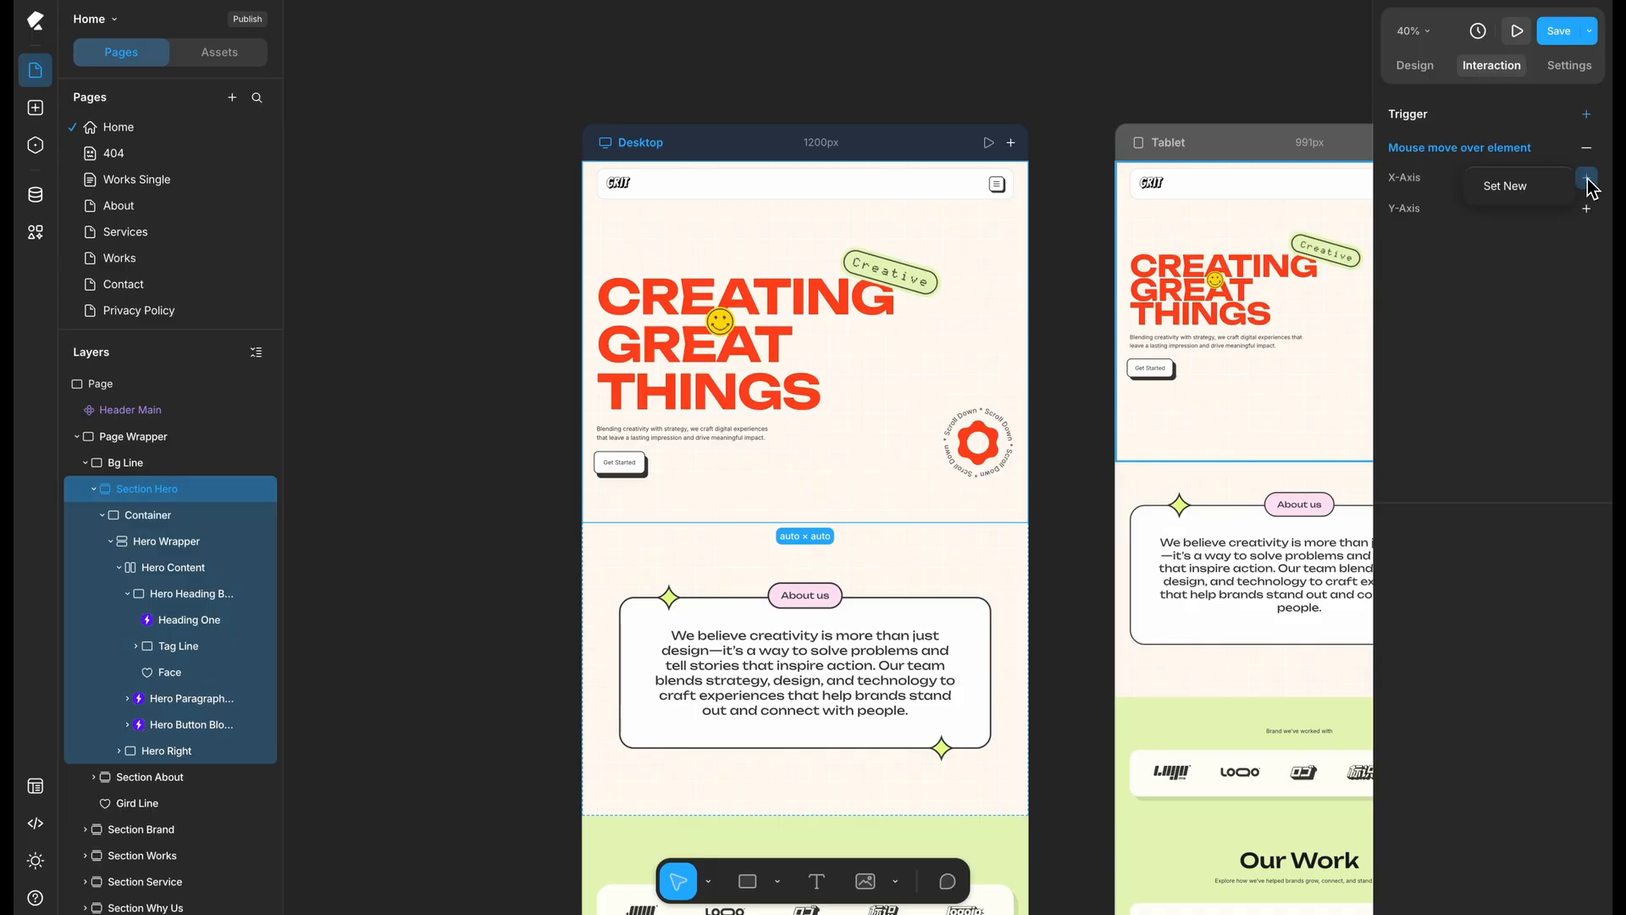
pyautogui.click(1524, 189)
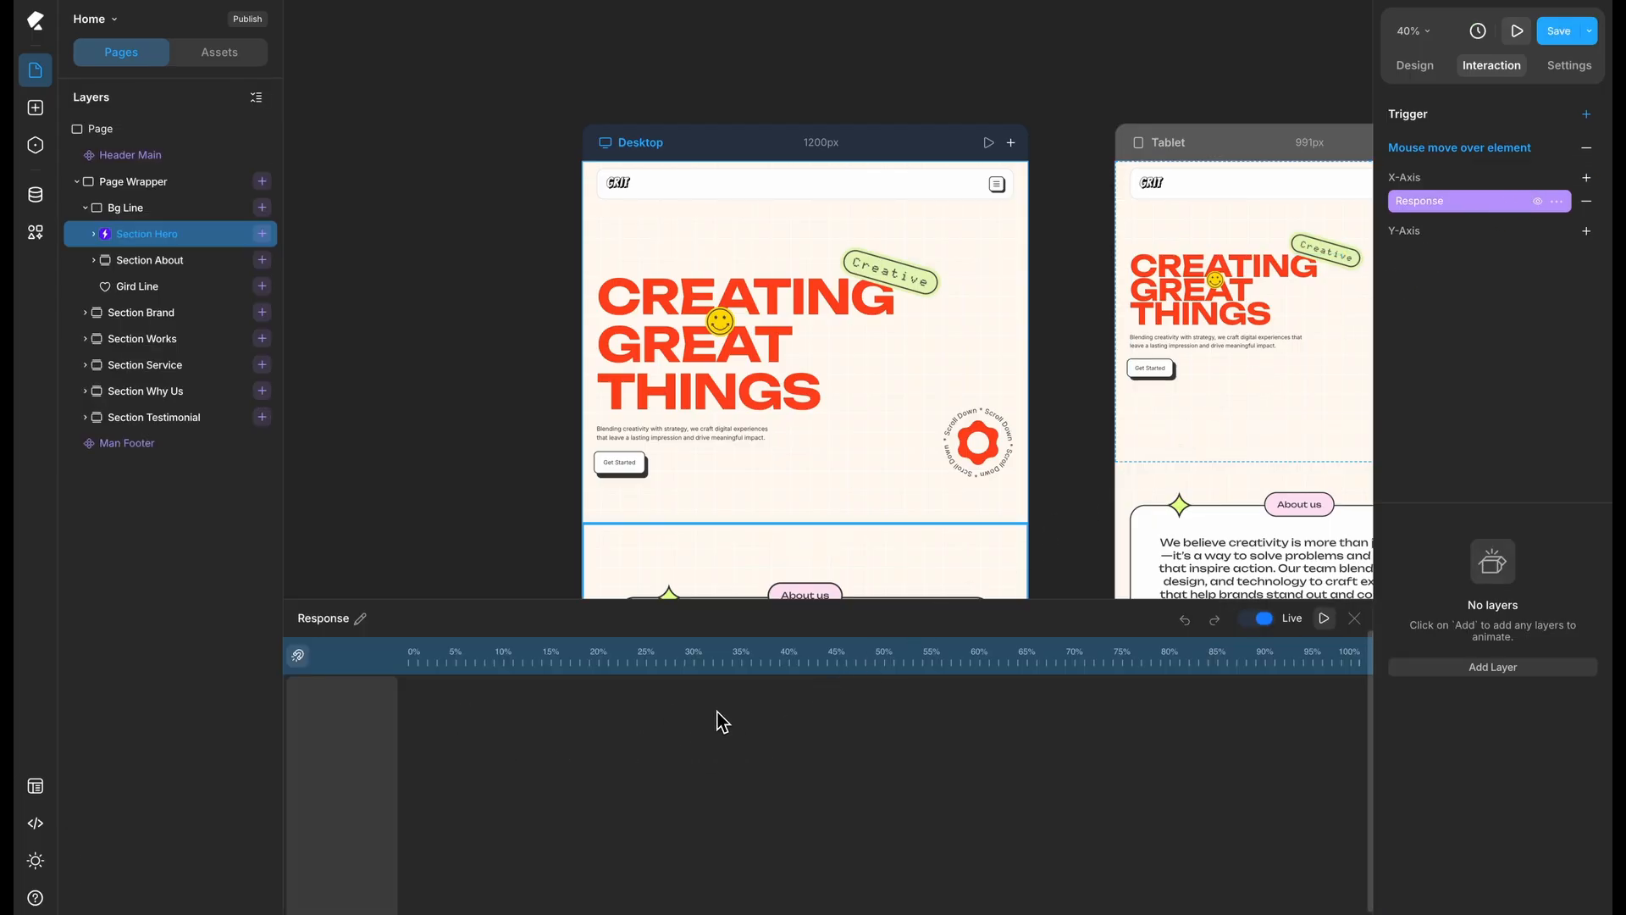
# Add the hero's smiley Face as the target of the X-Axis response and give it a Move animation
pyautogui.click(725, 325)
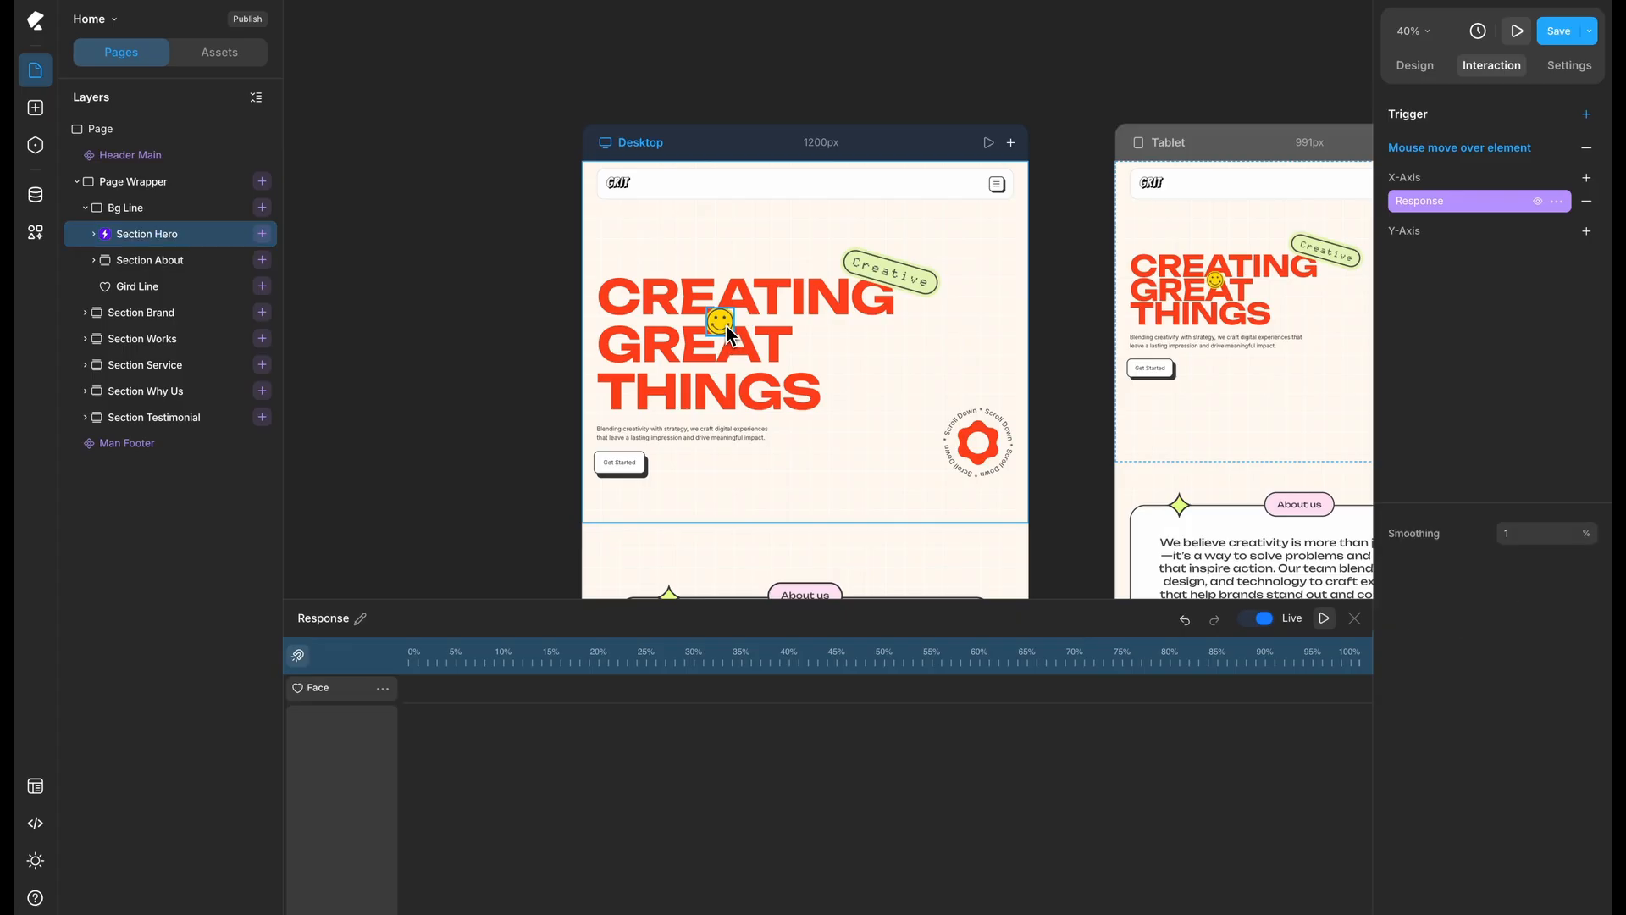
pyautogui.click(442, 647)
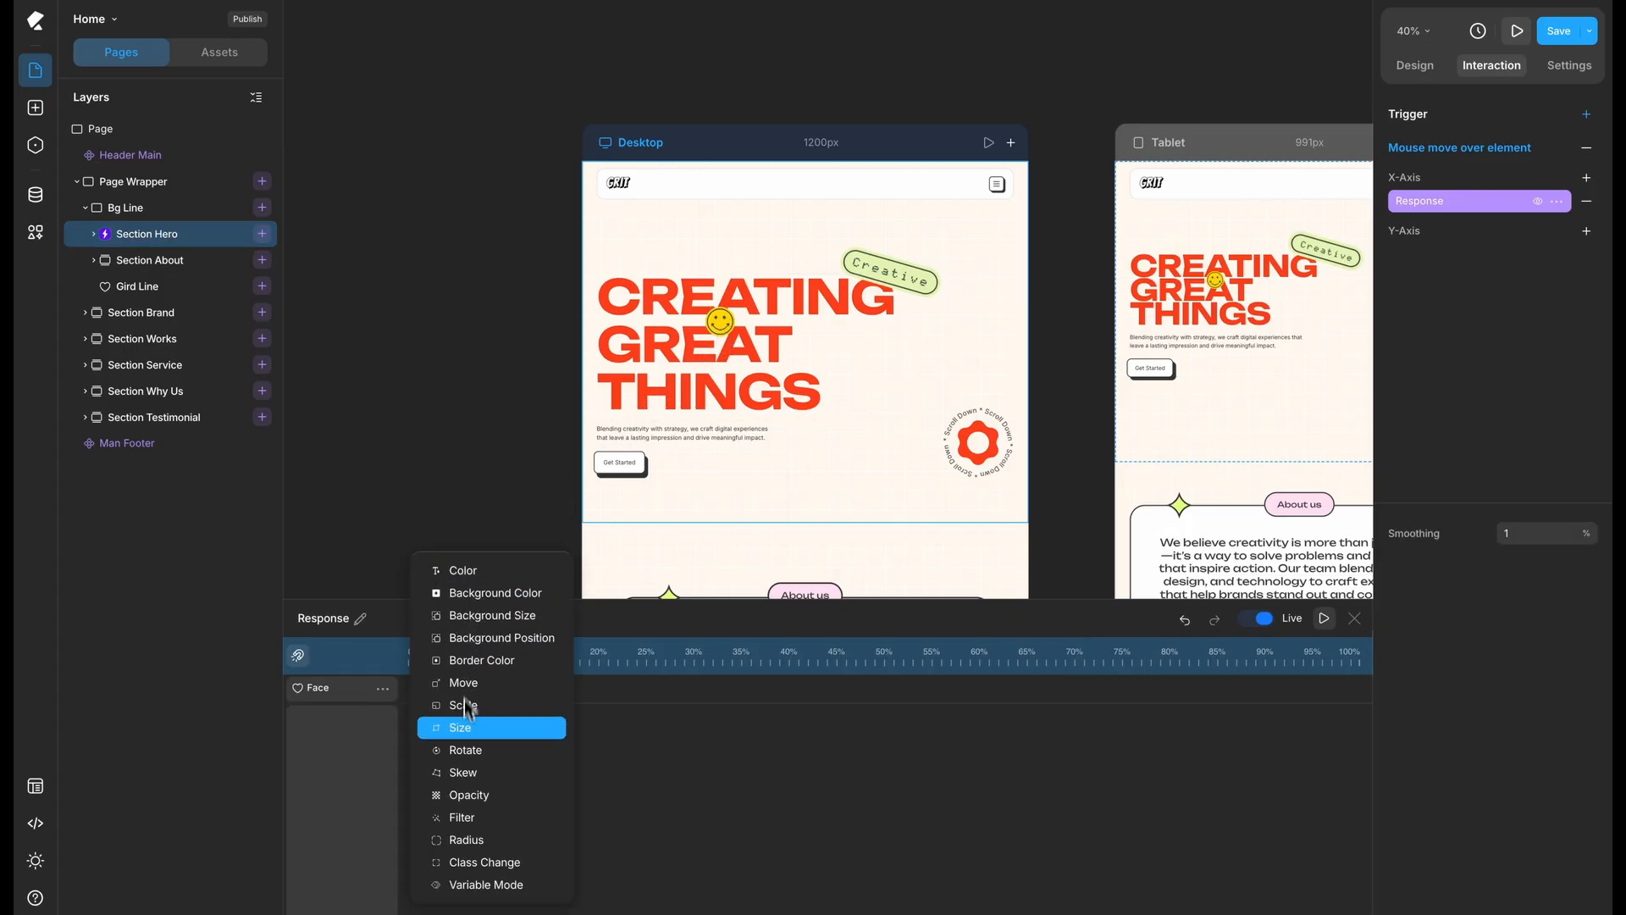
pyautogui.click(623, 693)
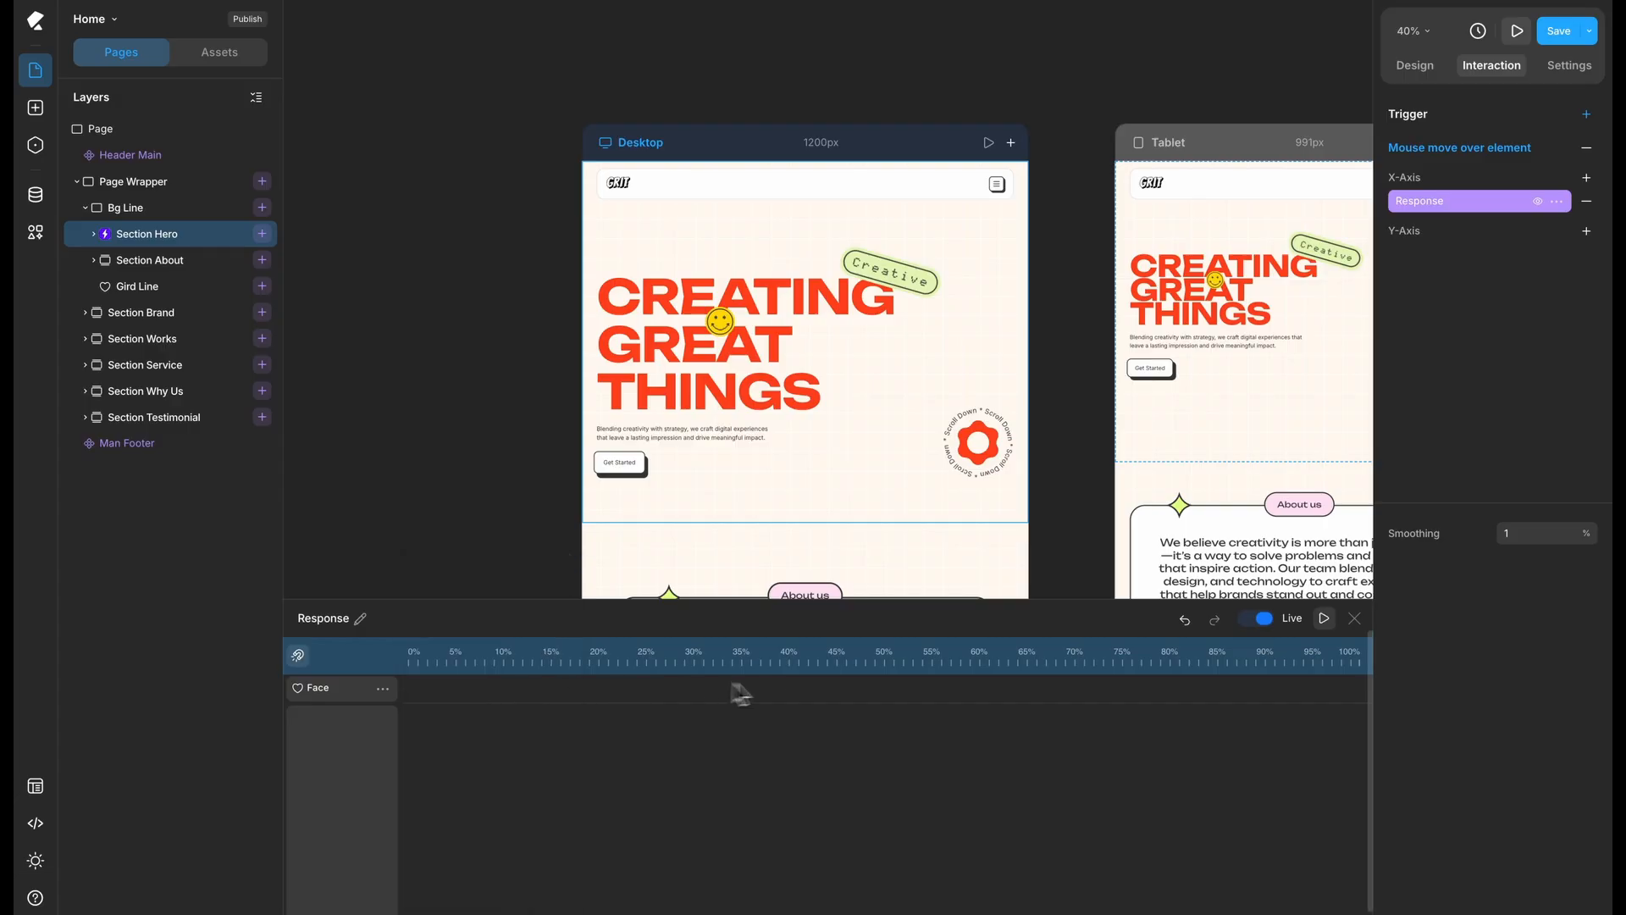
pyautogui.click(1326, 625)
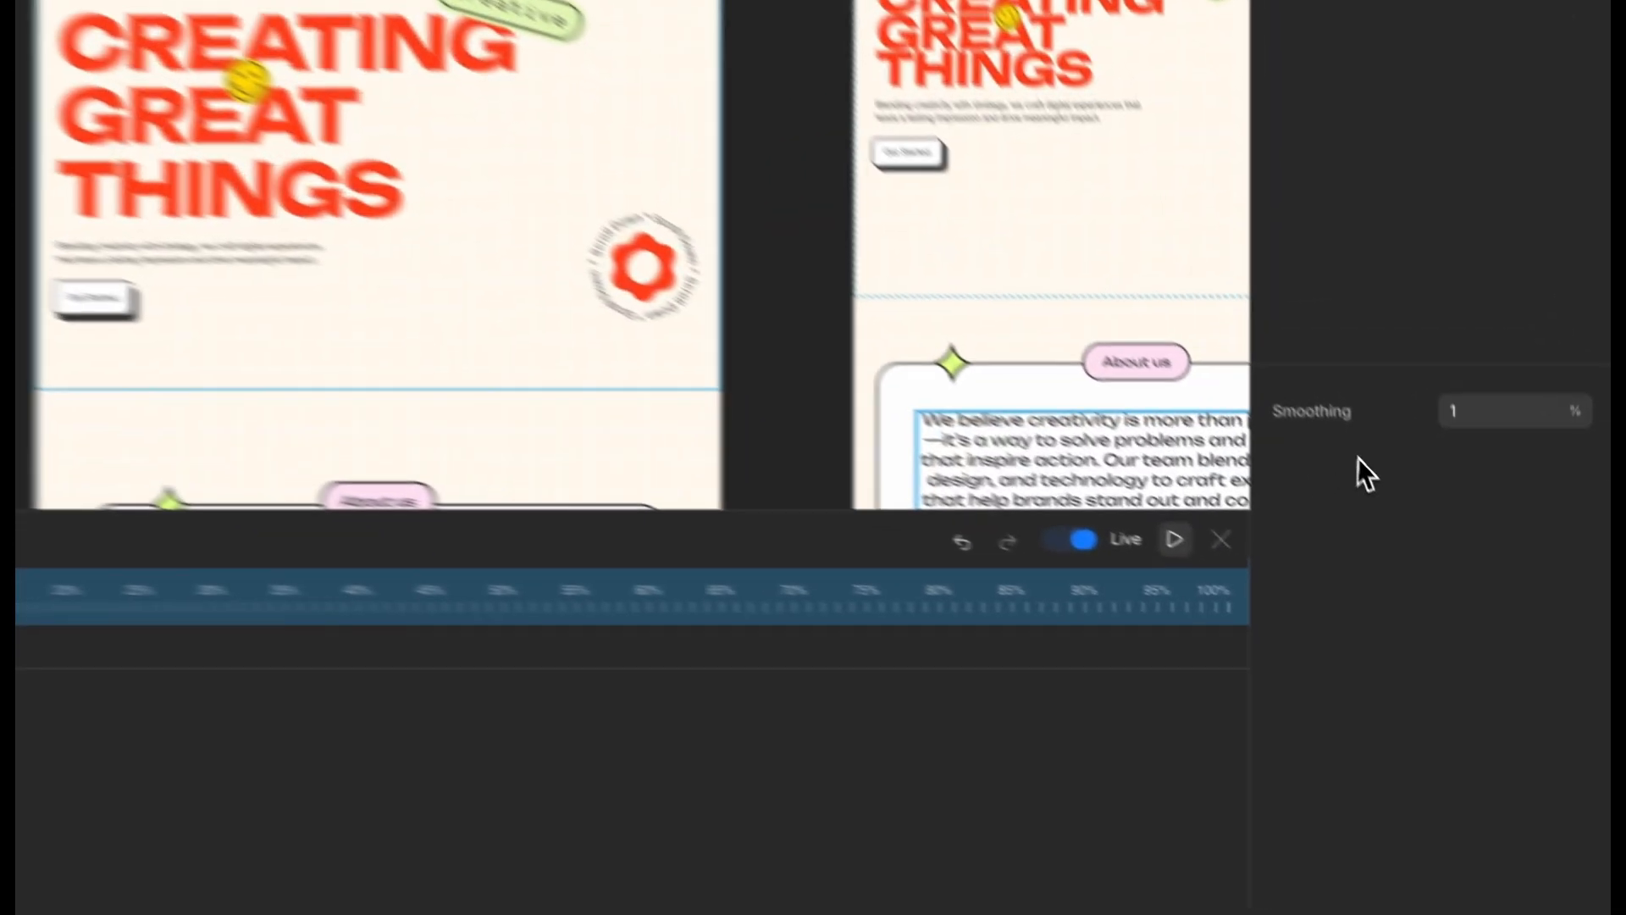
pyautogui.moveTo(1504, 536); pyautogui.dragTo(1535, 535)
pyautogui.moveTo(1485, 389); pyautogui.dragTo(1433, 406)
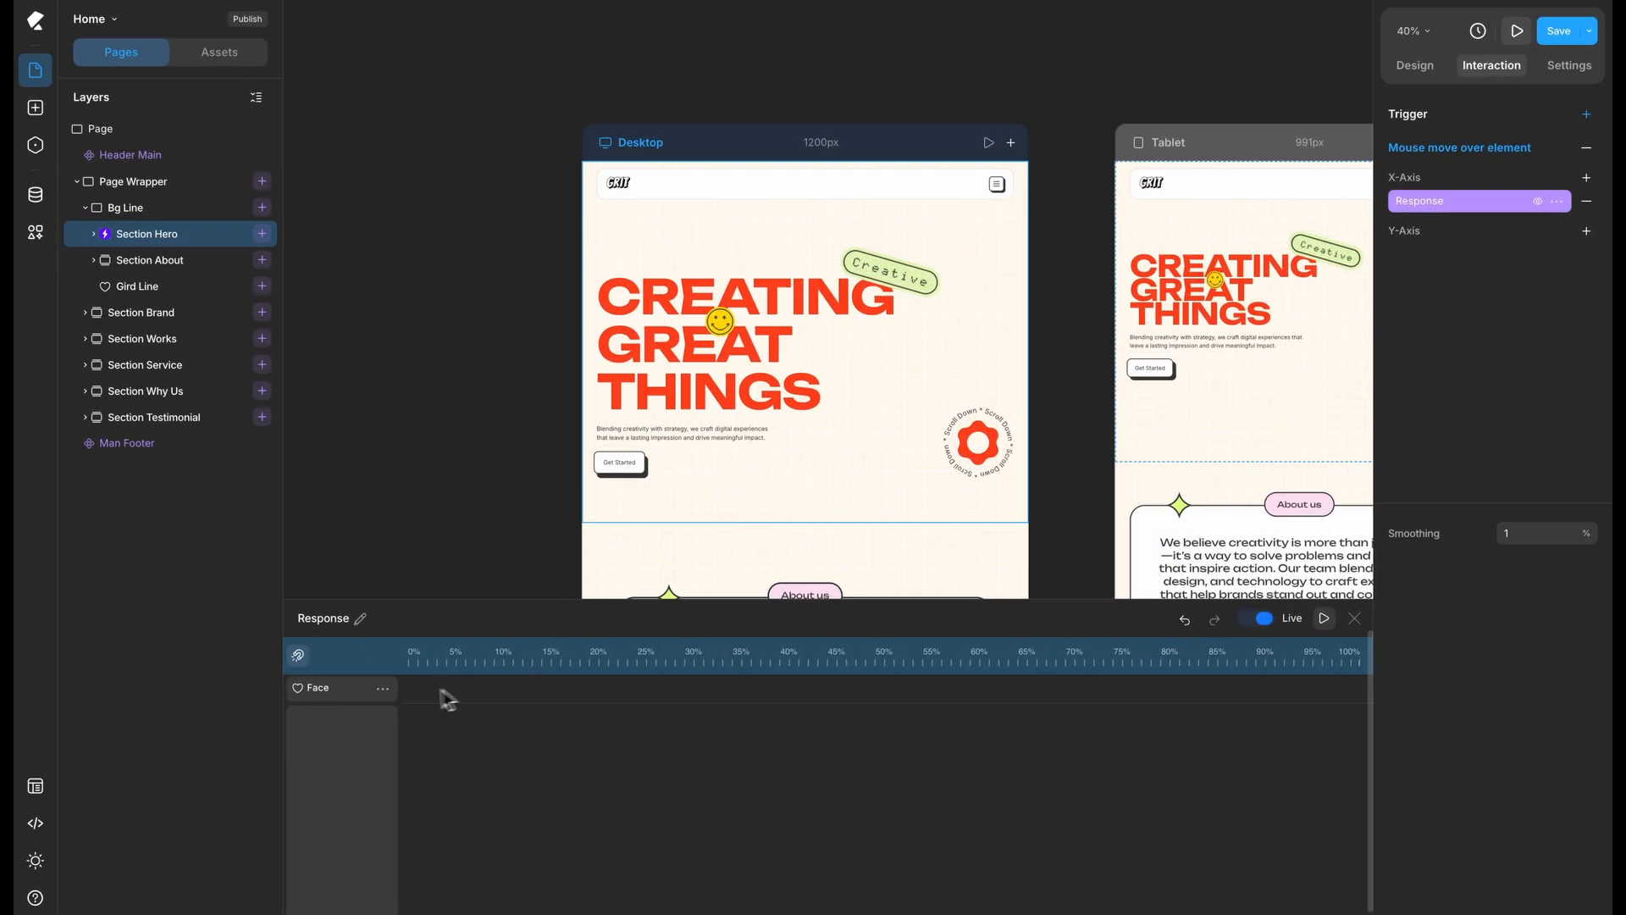
pyautogui.click(436, 697)
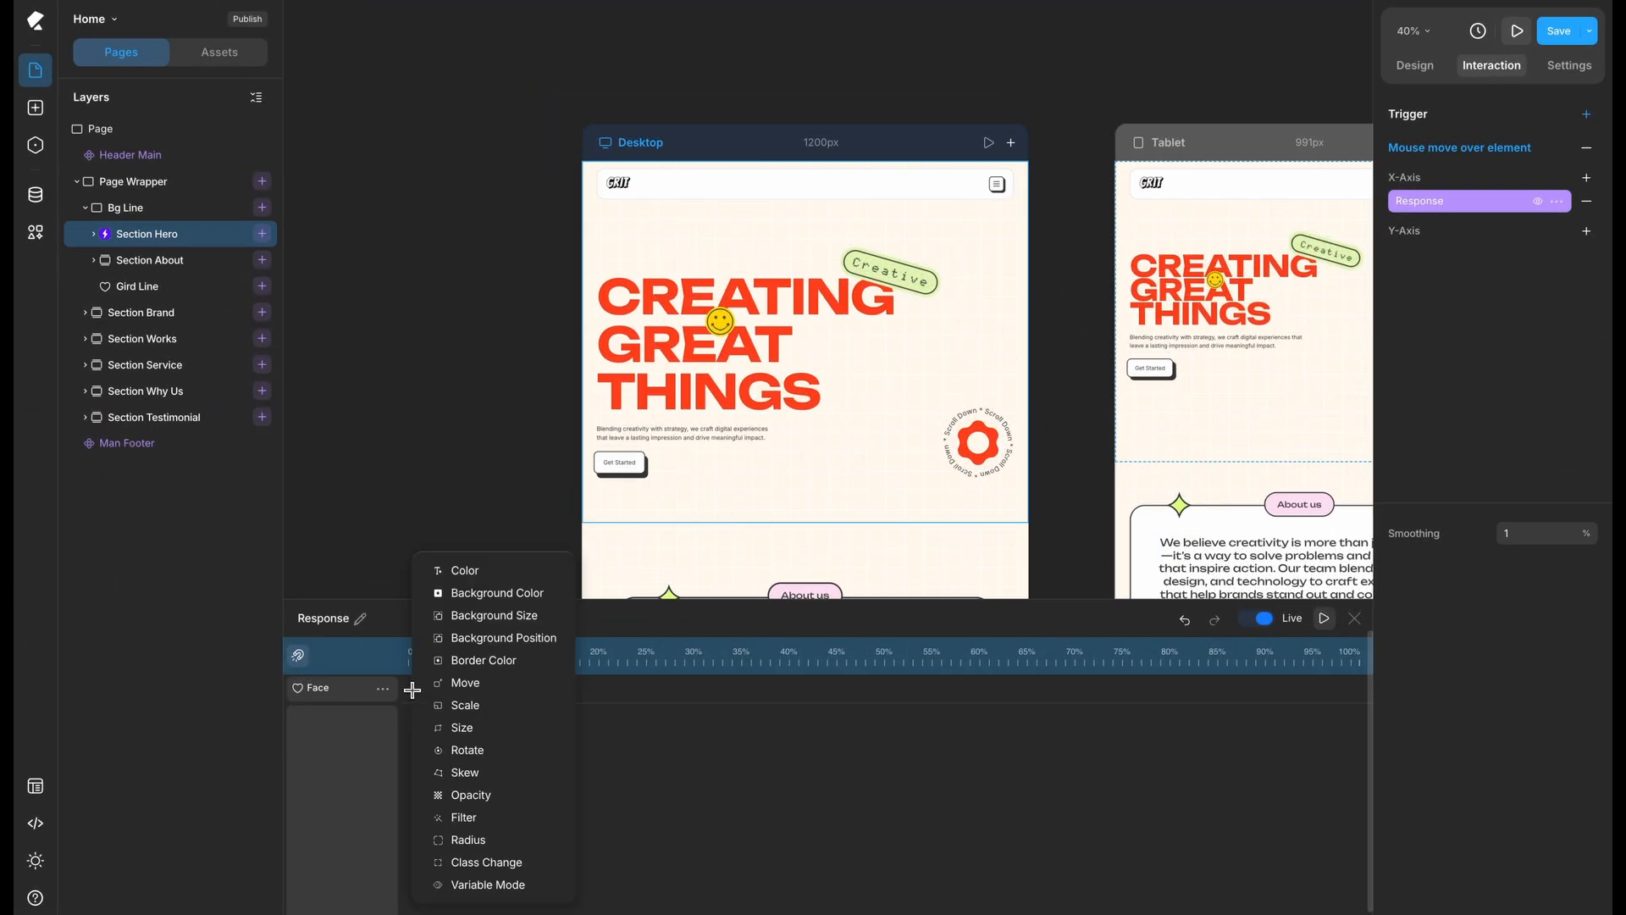
pyautogui.click(465, 682)
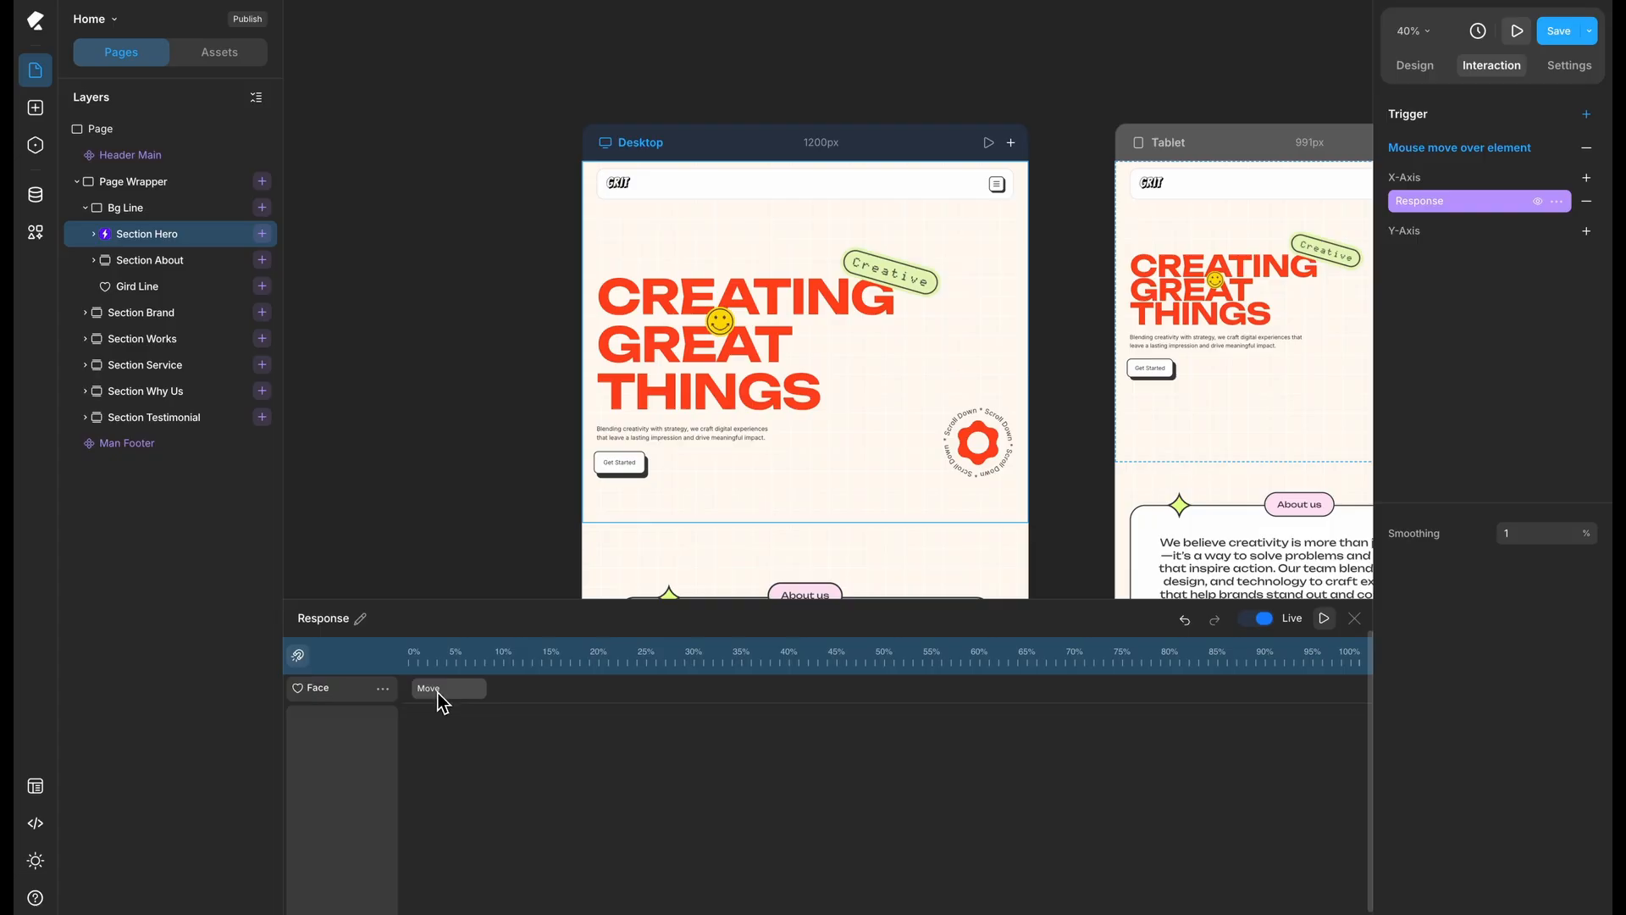
# Set the Face's Move animation to end at 100% with an X movement of 40 px
pyautogui.click(439, 694)
pyautogui.click(1525, 546)
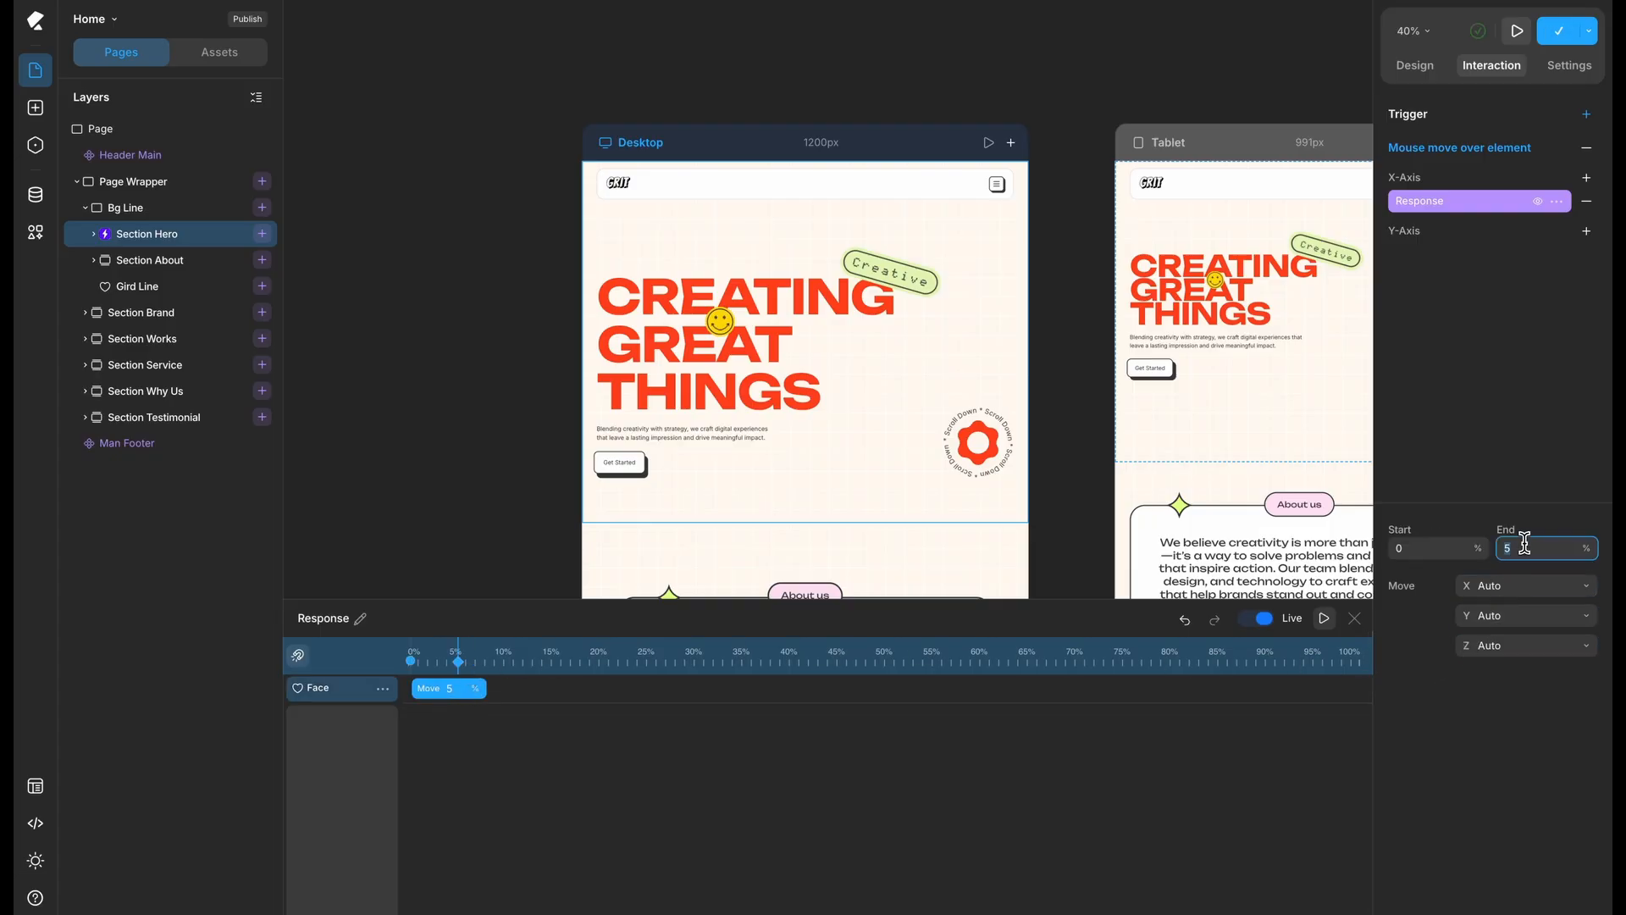
pyautogui.write('100')
pyautogui.press('Return')
pyautogui.click(1524, 586)
pyautogui.write('40')
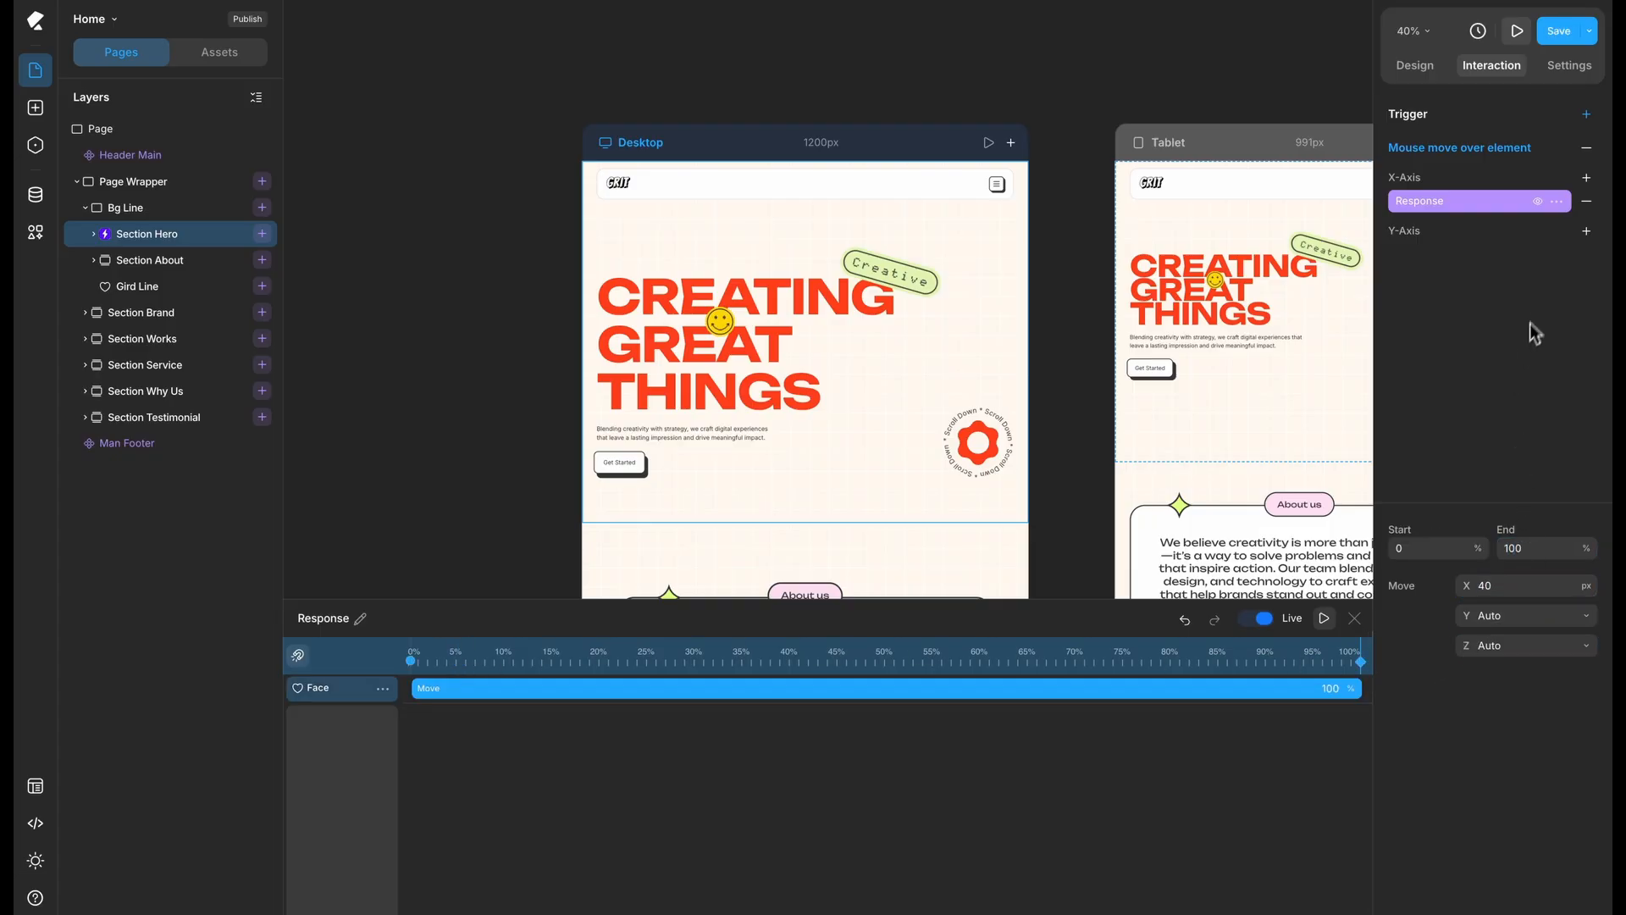
# Set the Smoothing of the X-Axis response to 30%
pyautogui.click(1484, 208)
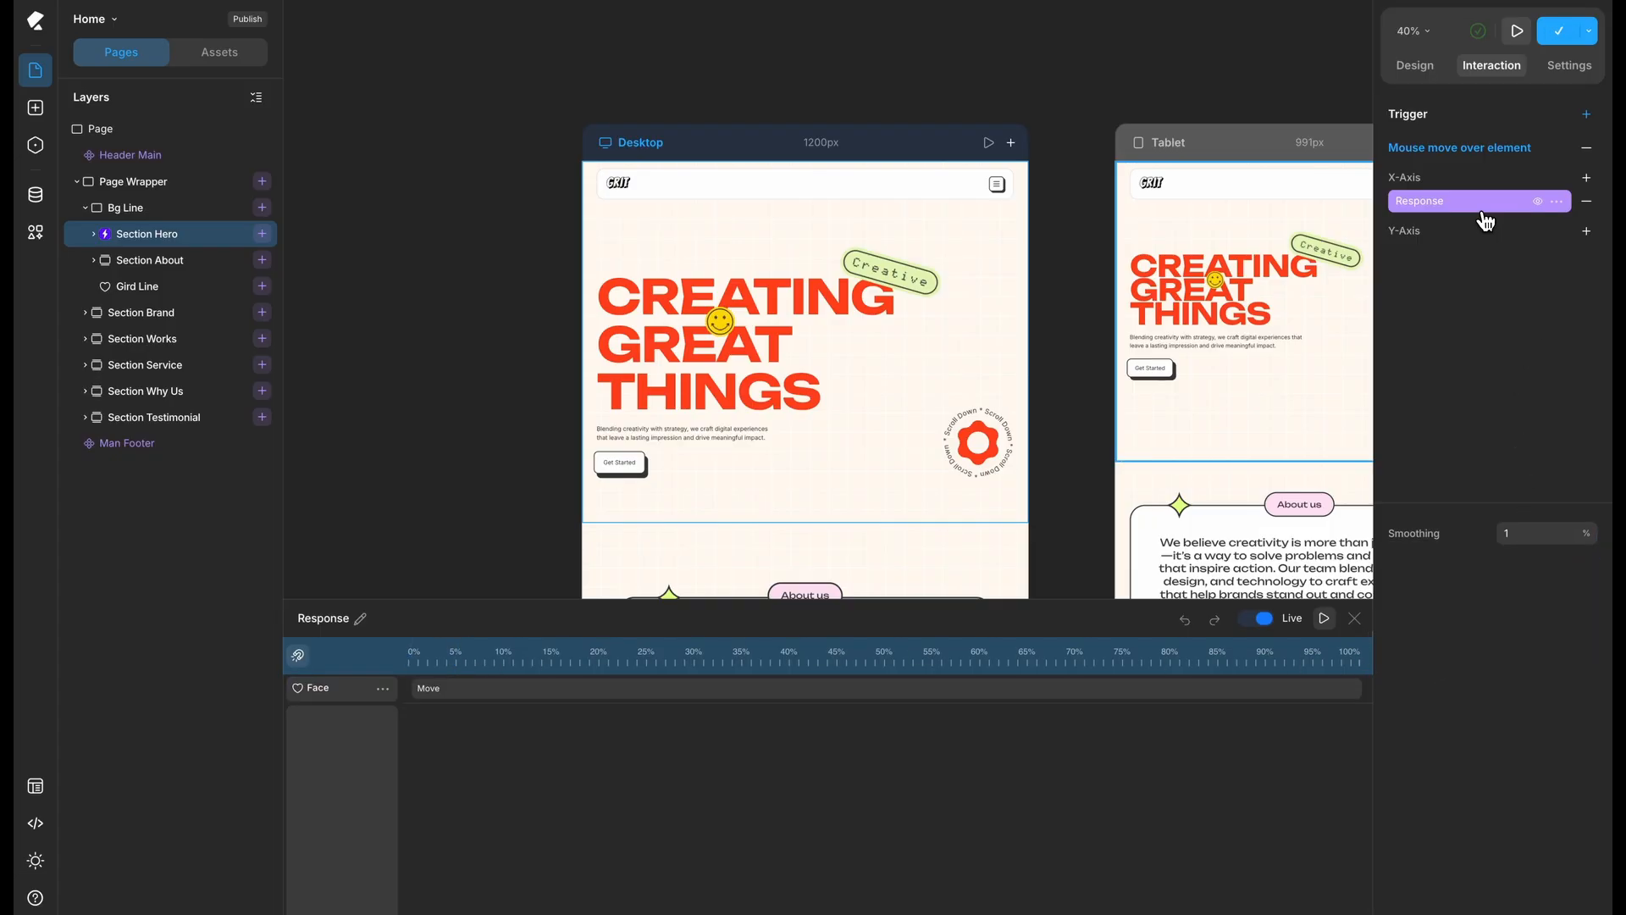
pyautogui.click(1518, 534)
pyautogui.write('30')
pyautogui.press('Return')
# Duplicate the X-Axis response to the Y-Axis and test the smiley's mouse-move effect on the page preview
pyautogui.click(1586, 231)
pyautogui.click(1557, 202)
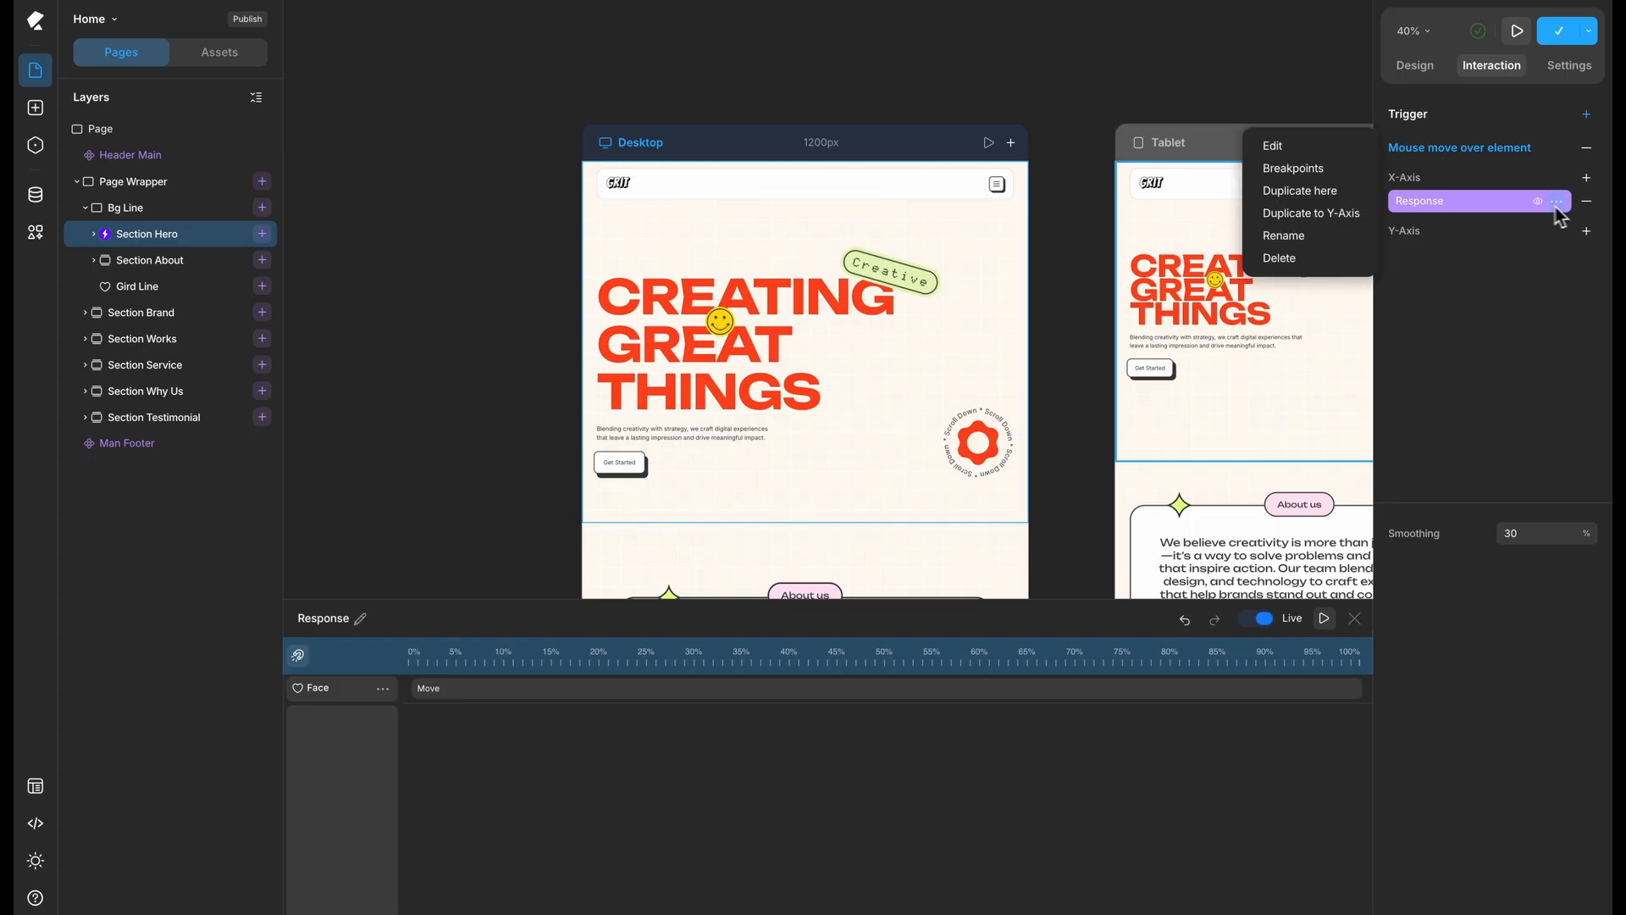
pyautogui.click(1412, 213)
pyautogui.click(1251, 693)
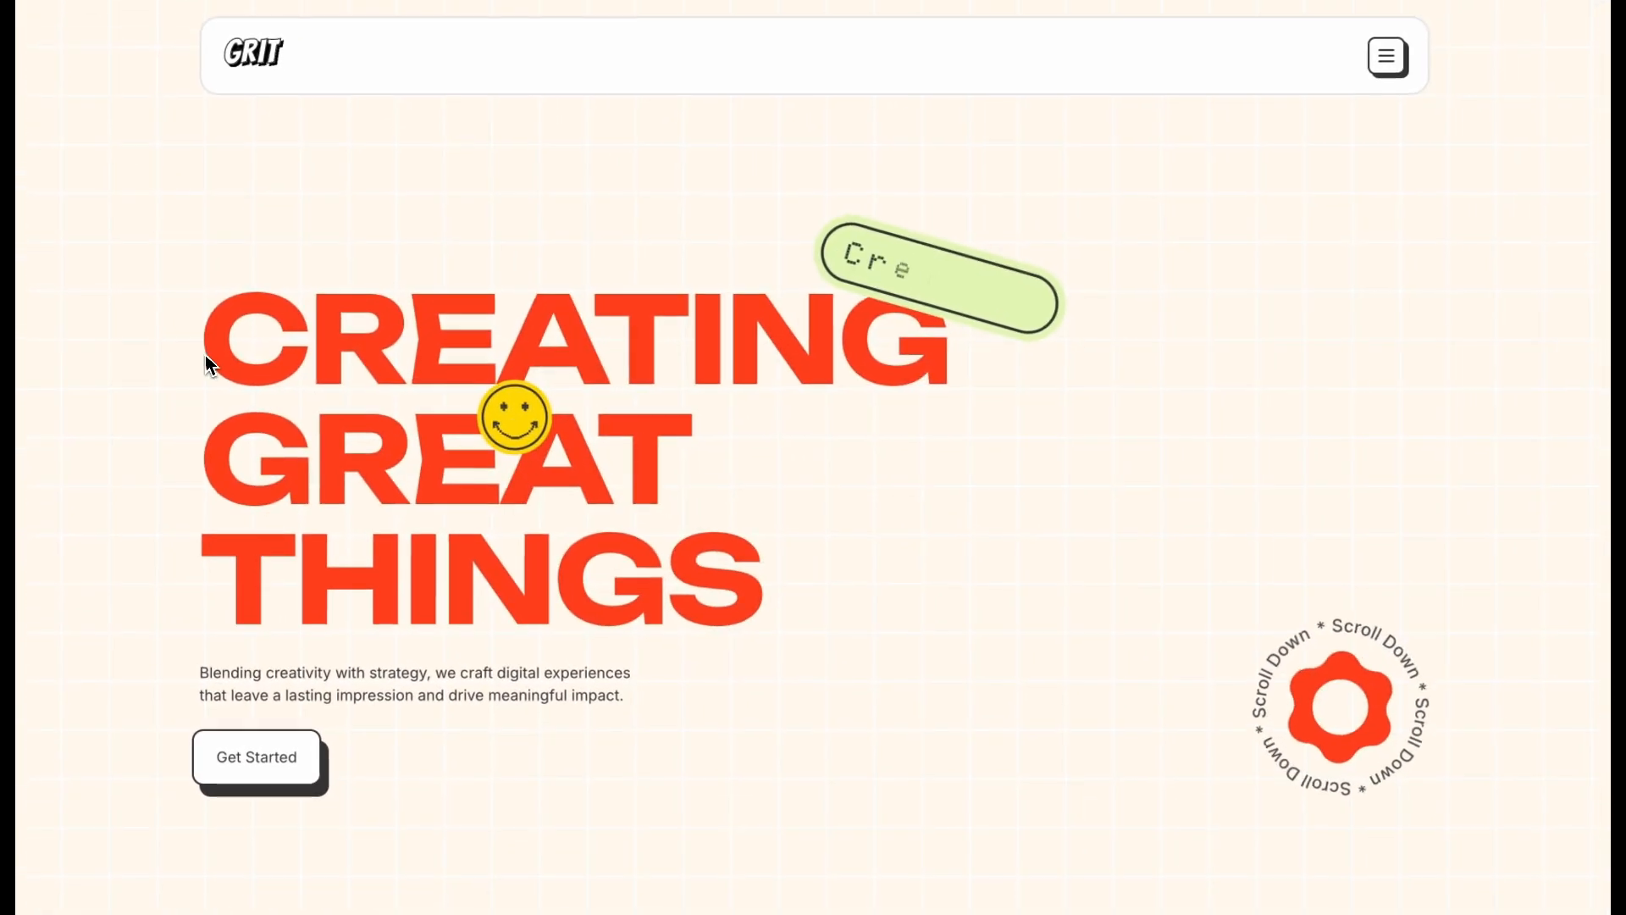
pyautogui.moveTo(210, 366); pyautogui.dragTo(692, 475)
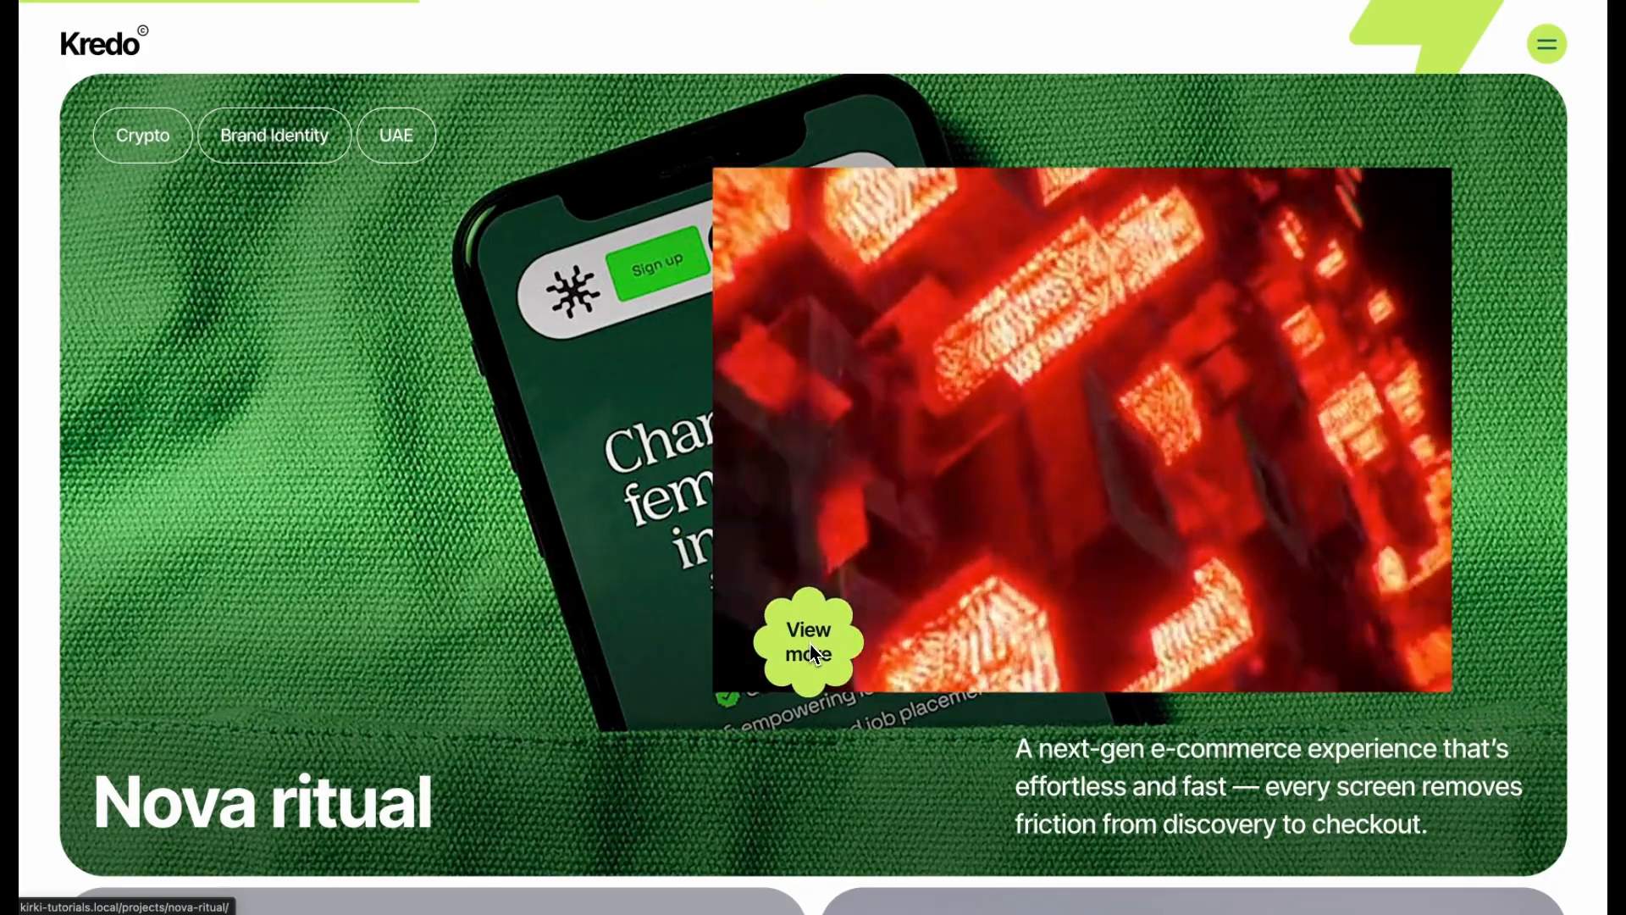
# Select the Cursor layer of the View more badge and bring up its Cursor Trail animation for Scrolled Into
pyautogui.scroll(-10, 810, 648)
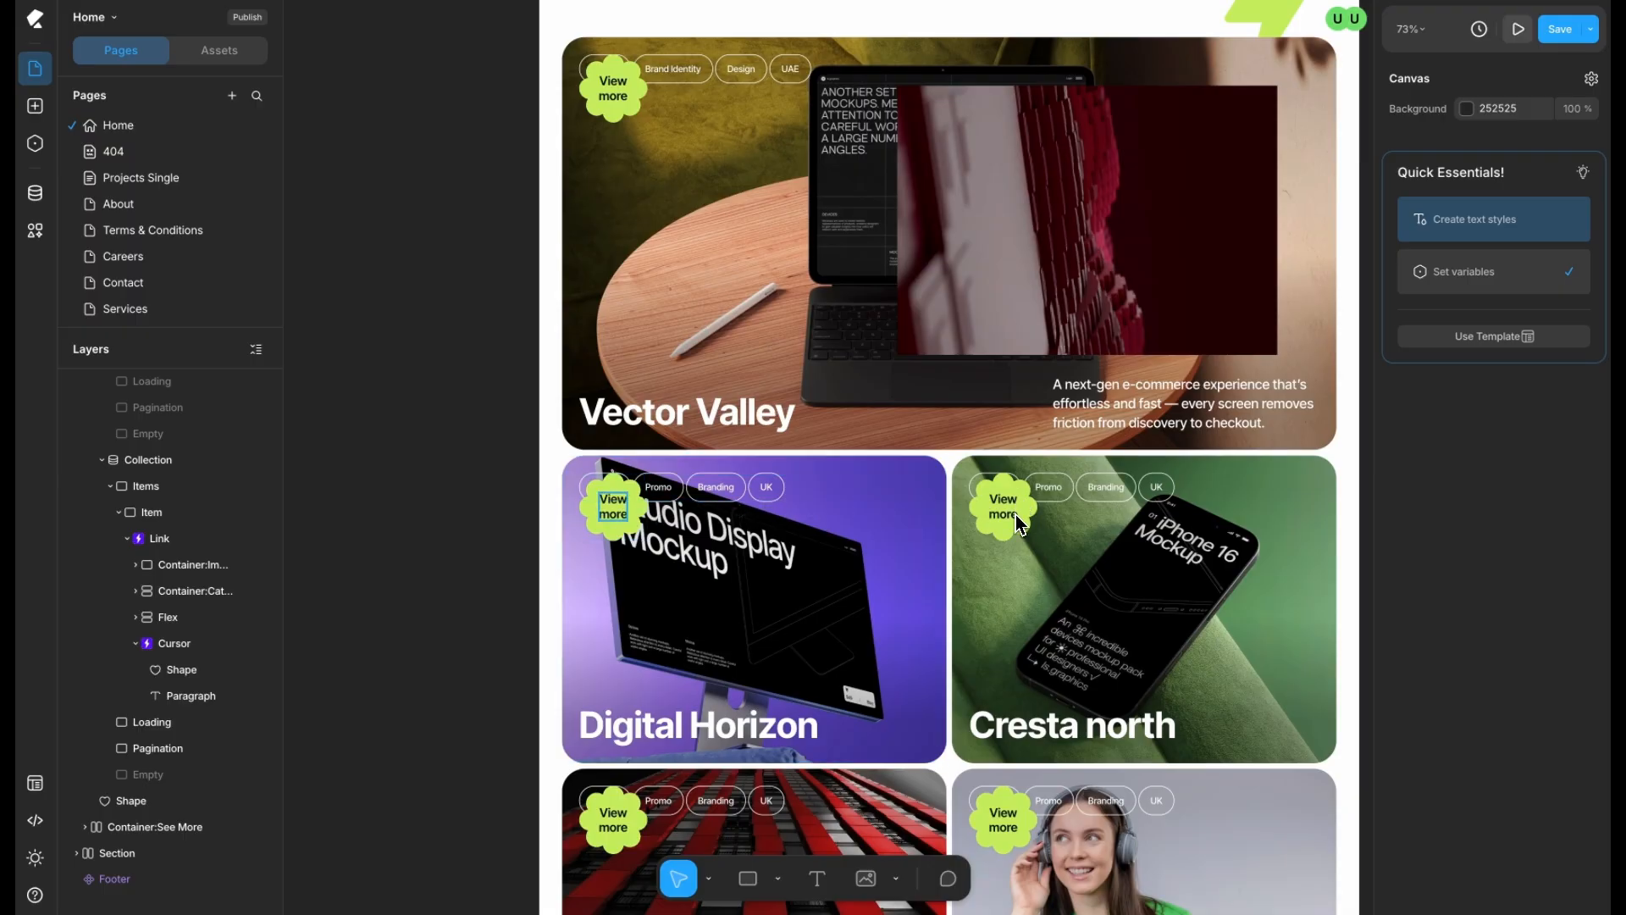
pyautogui.click(636, 539)
pyautogui.click(213, 648)
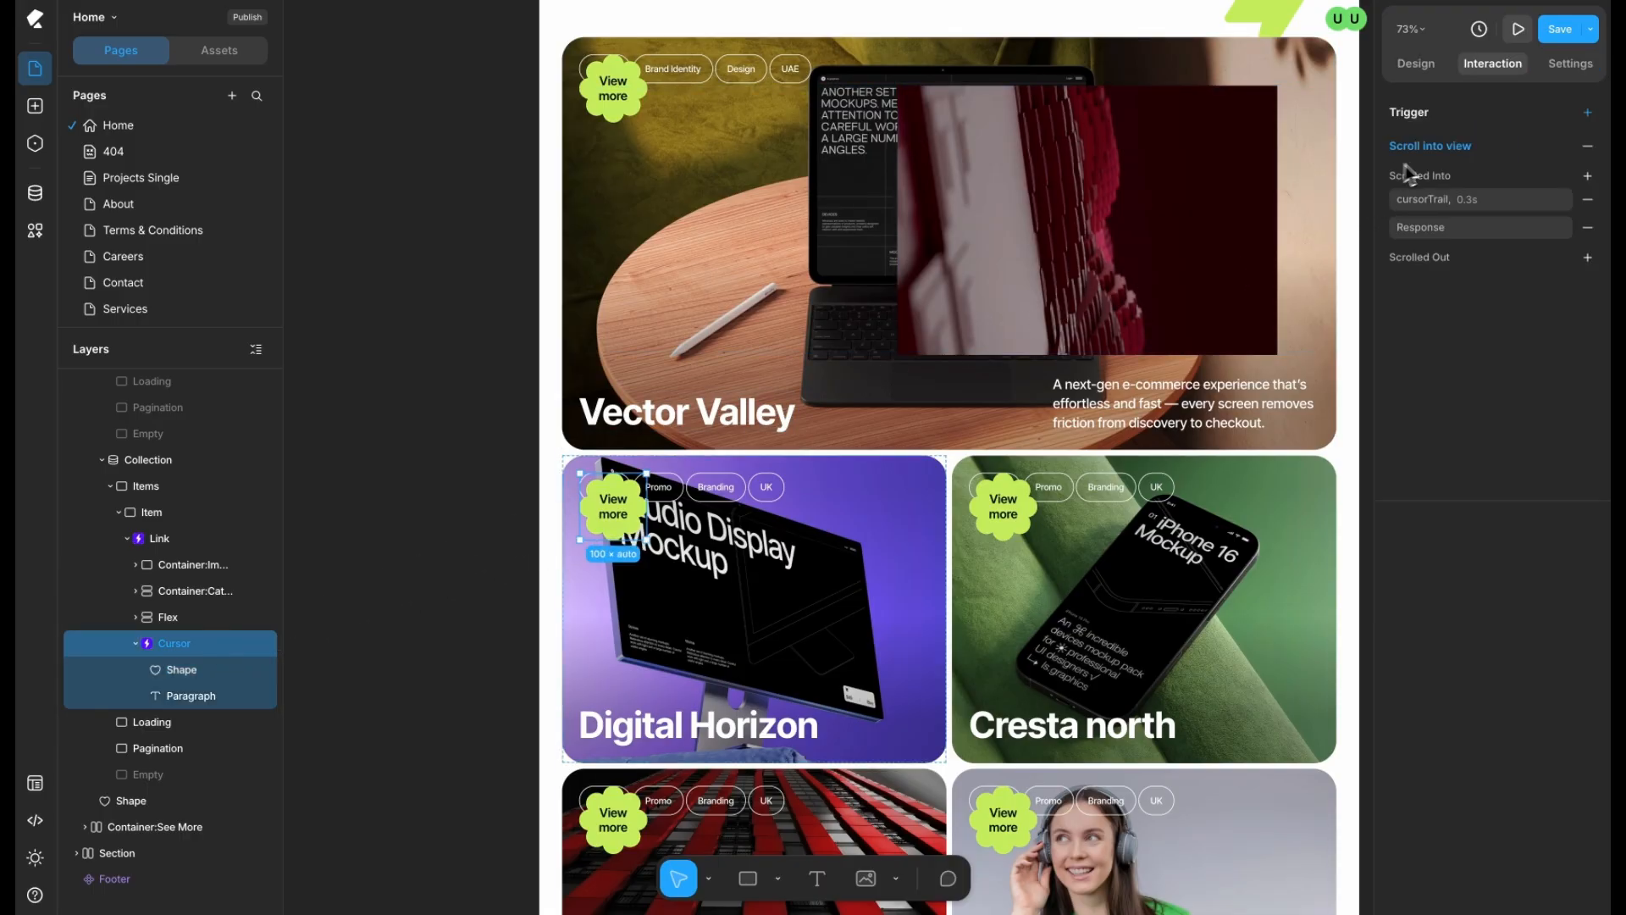
pyautogui.click(1588, 175)
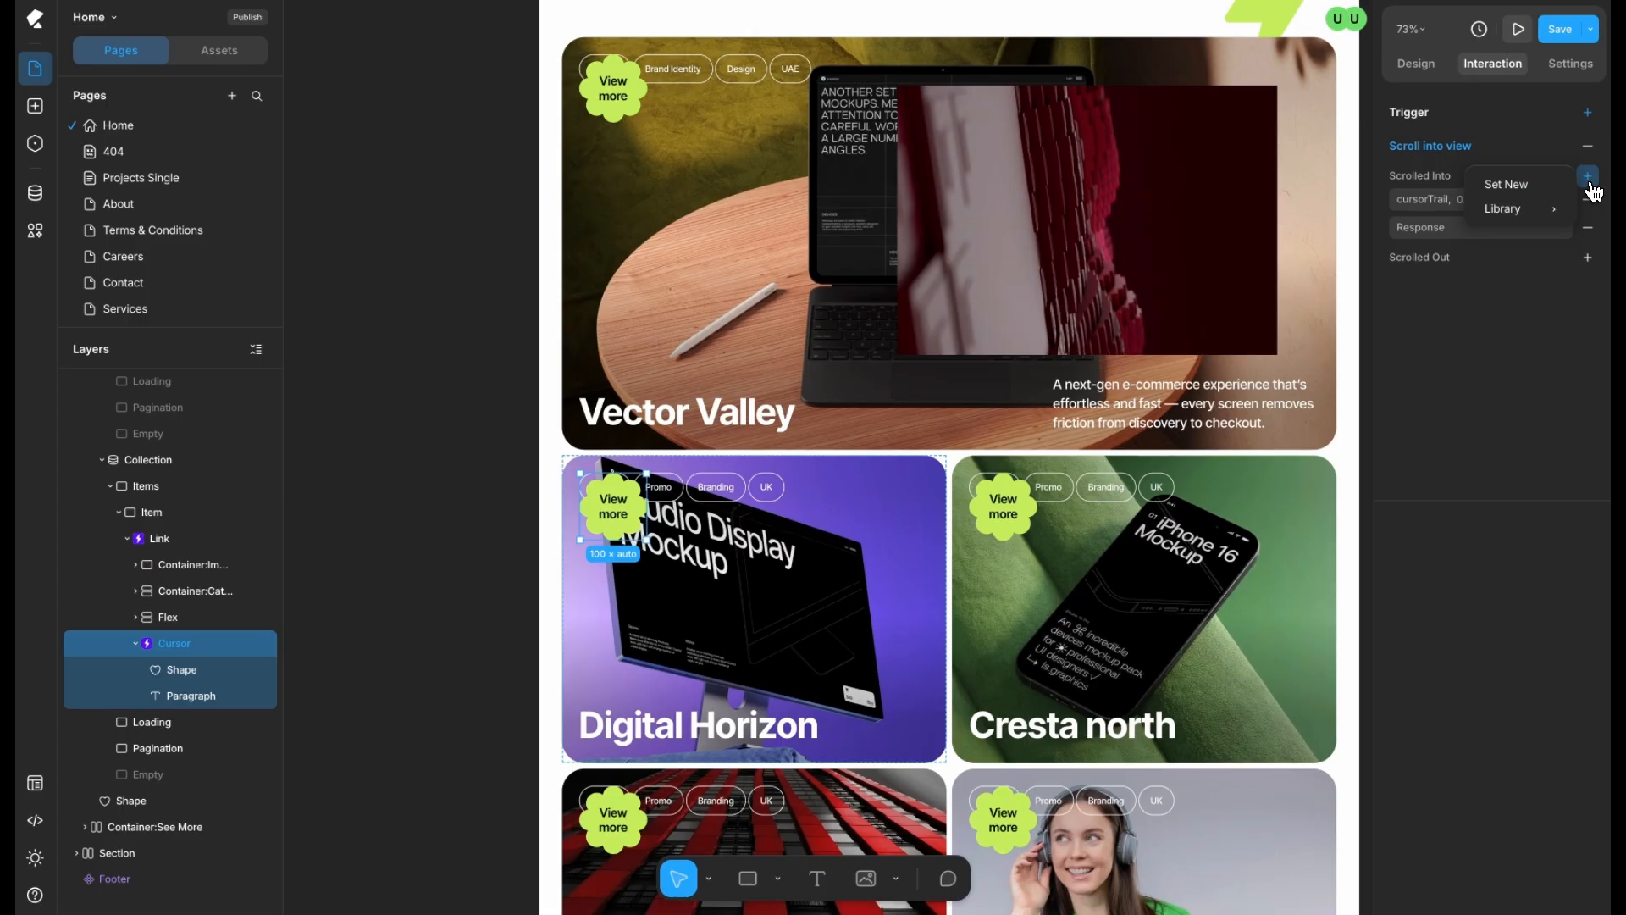
pyautogui.moveTo(1540, 210)
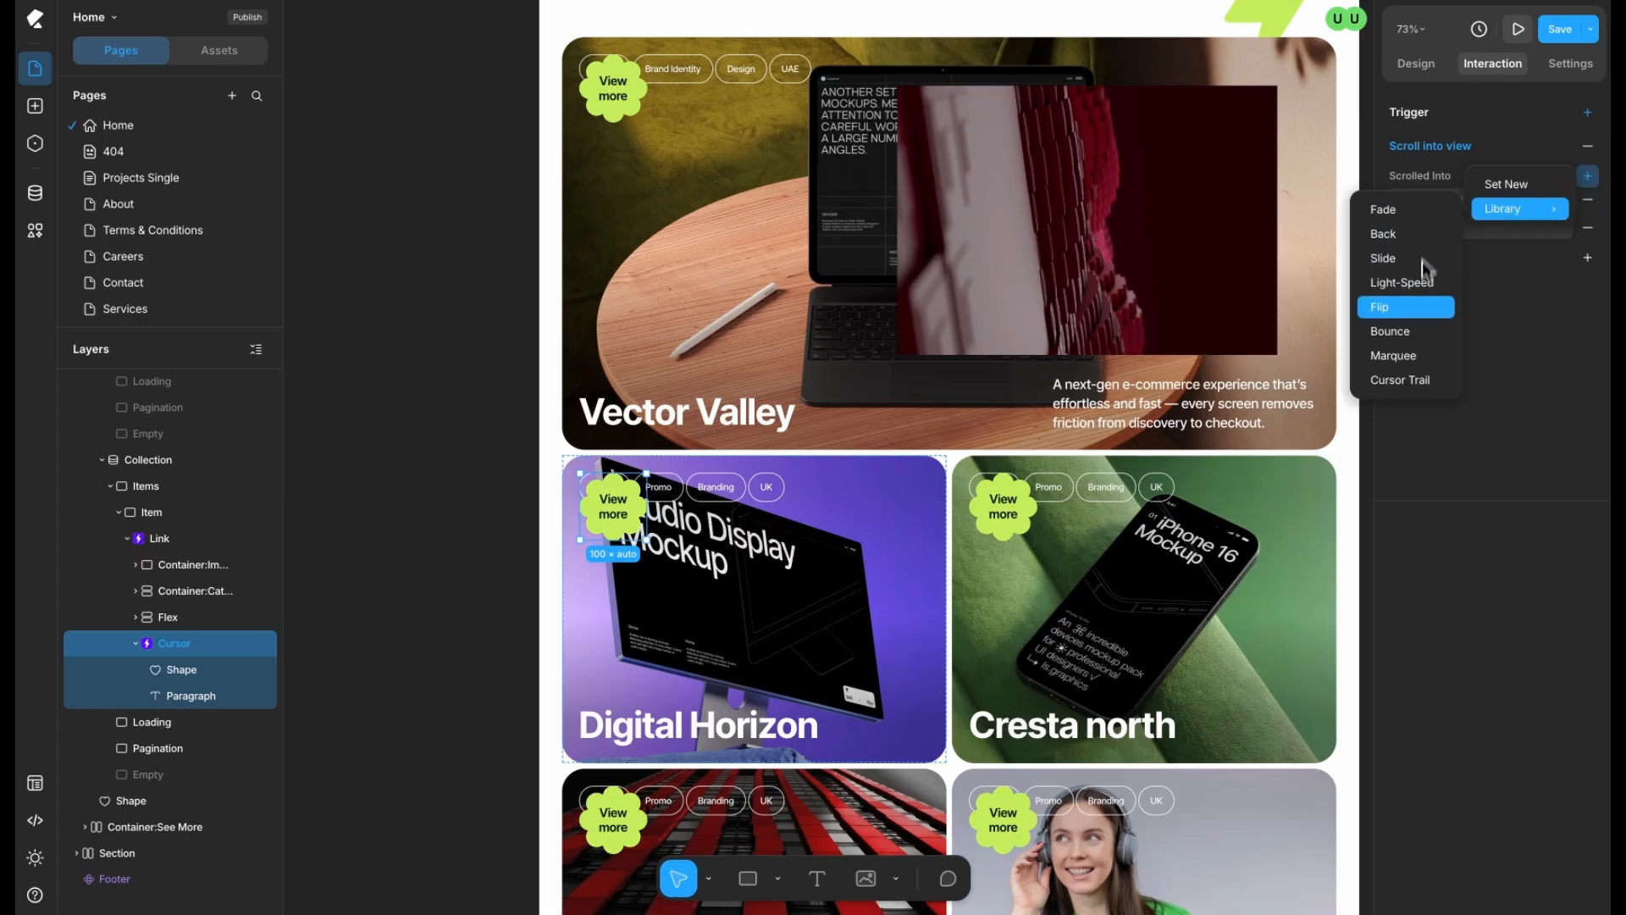
pyautogui.click(1423, 380)
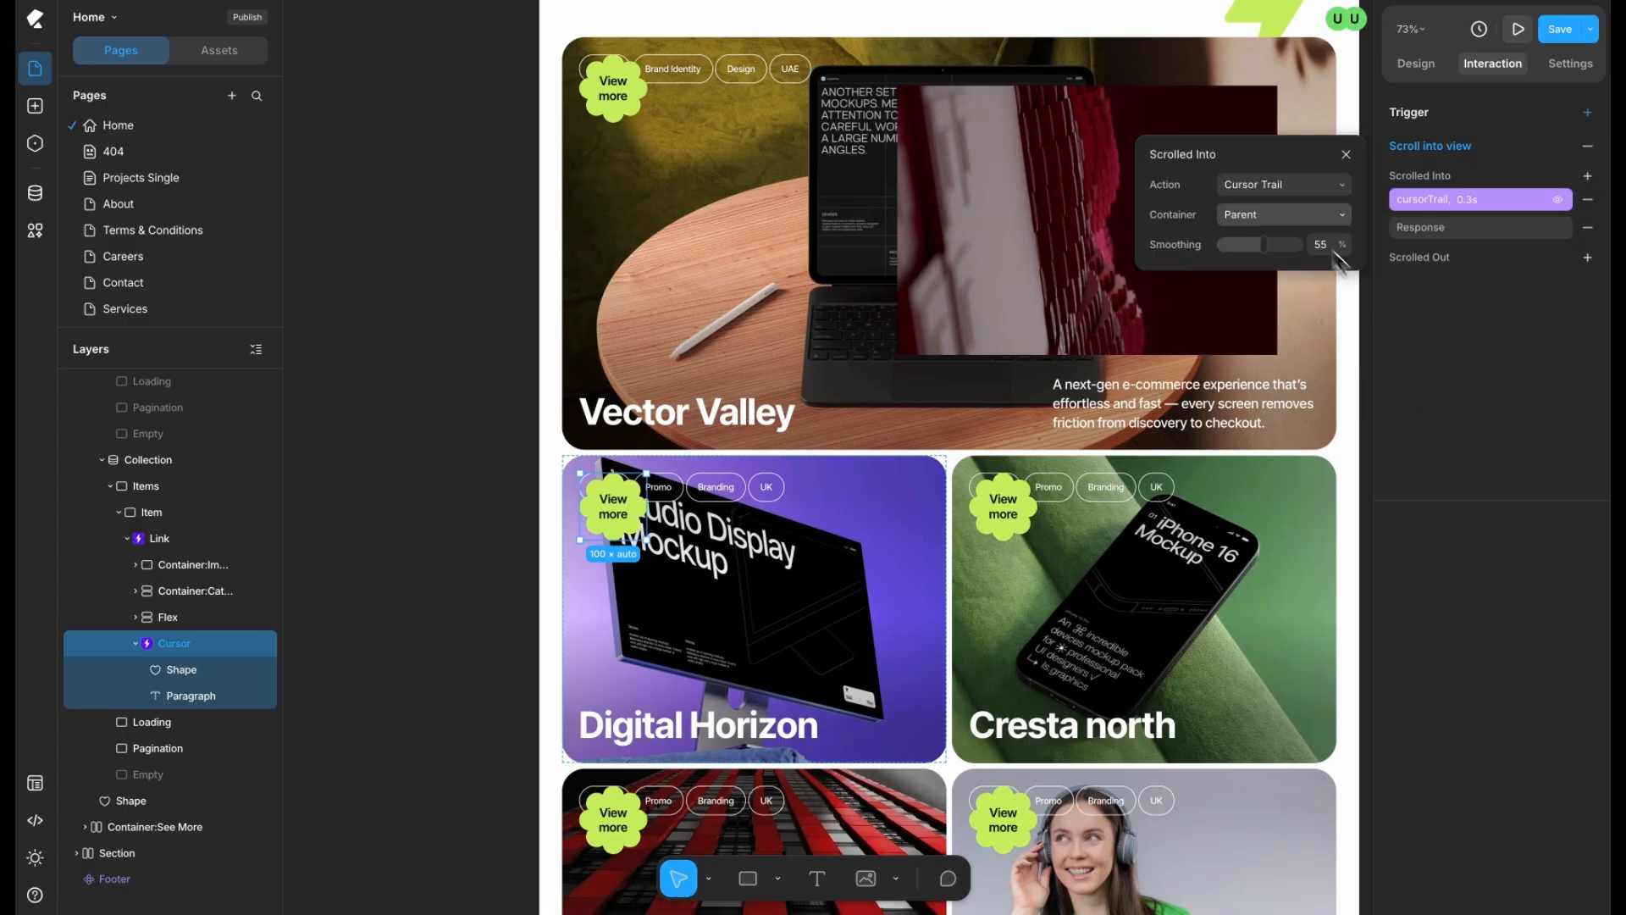
# Review the Cursor Trail's container options, keep Parent, and save the page
pyautogui.click(1304, 216)
pyautogui.click(1308, 225)
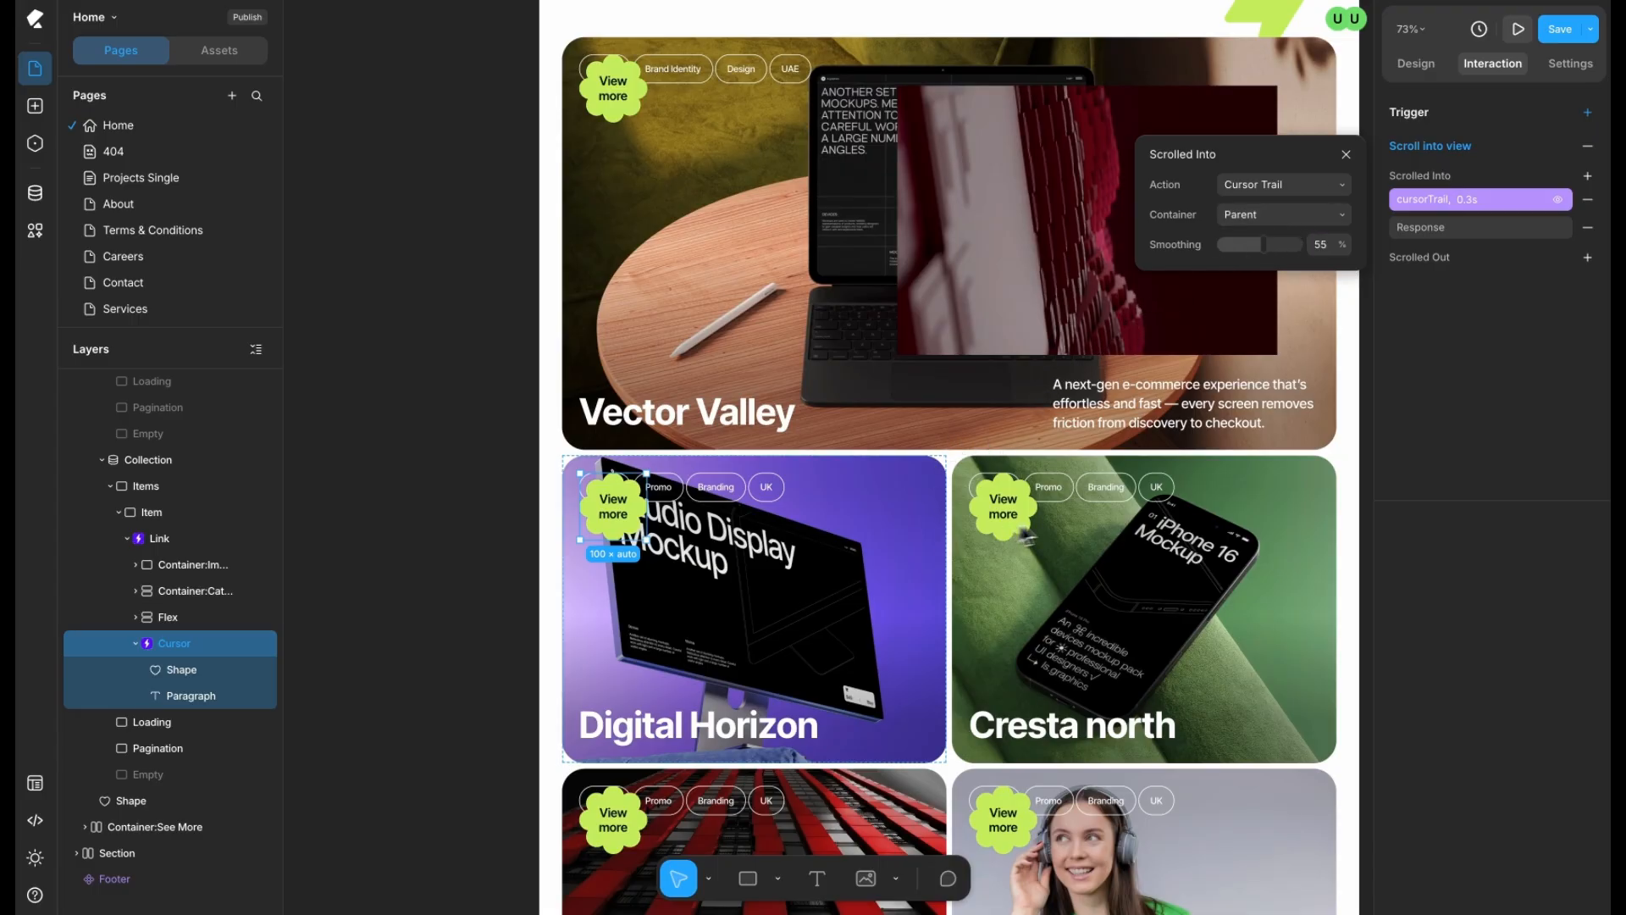
pyautogui.hotkey('ctrl', 's')
# Preview the Cursor Trail with its container set to Viewport and restore the Parent container
pyautogui.click(1325, 216)
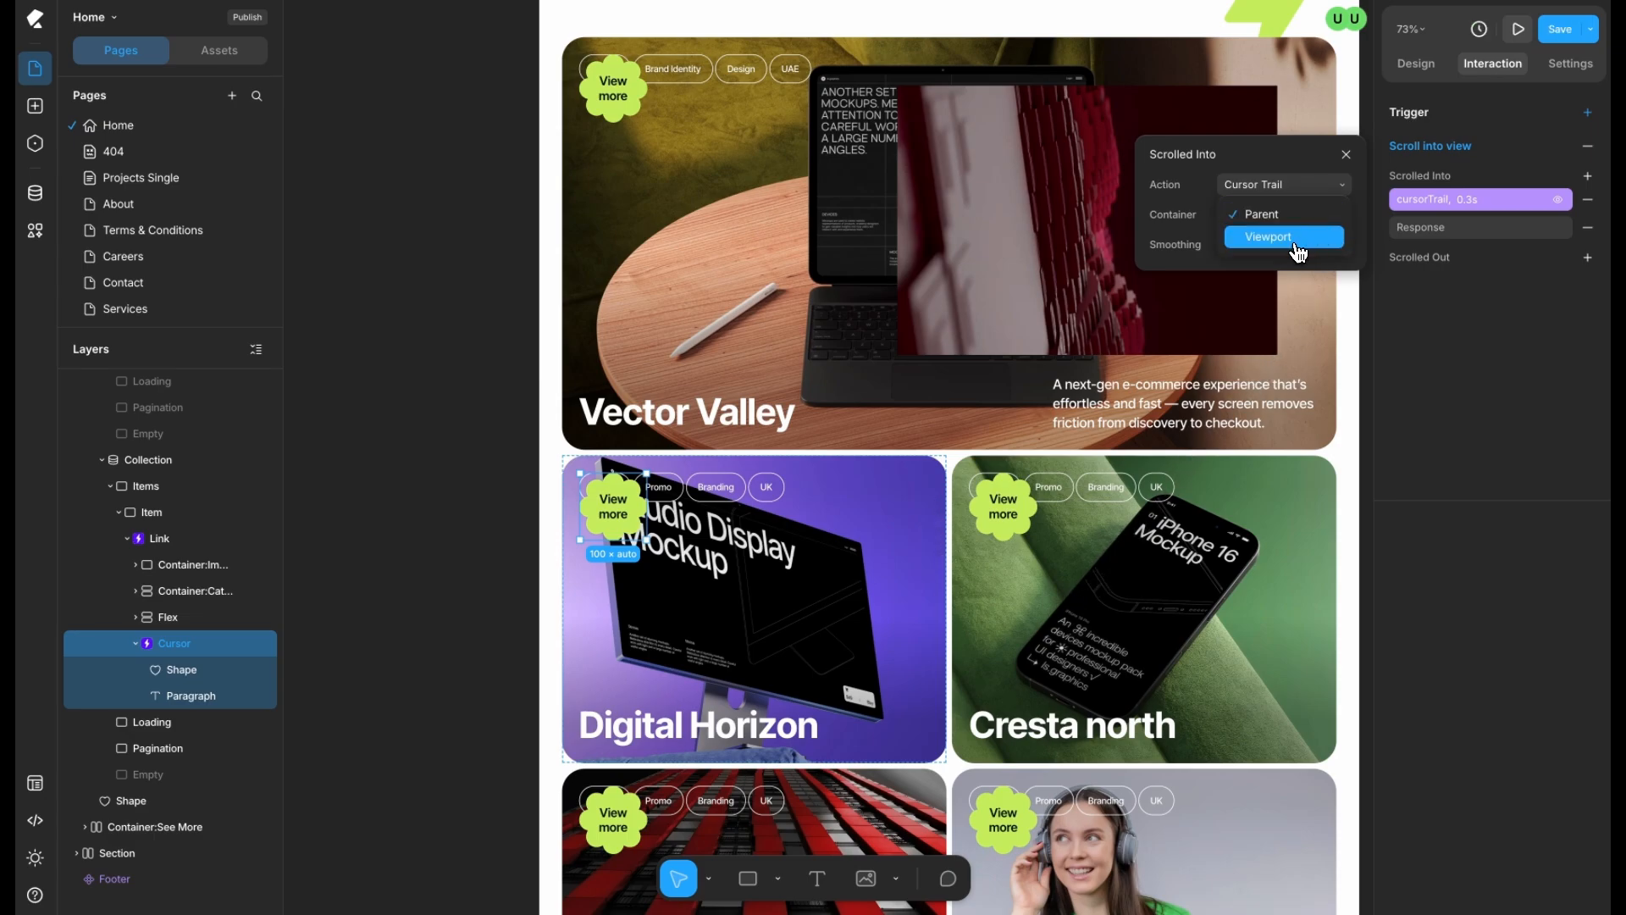
pyautogui.click(1295, 238)
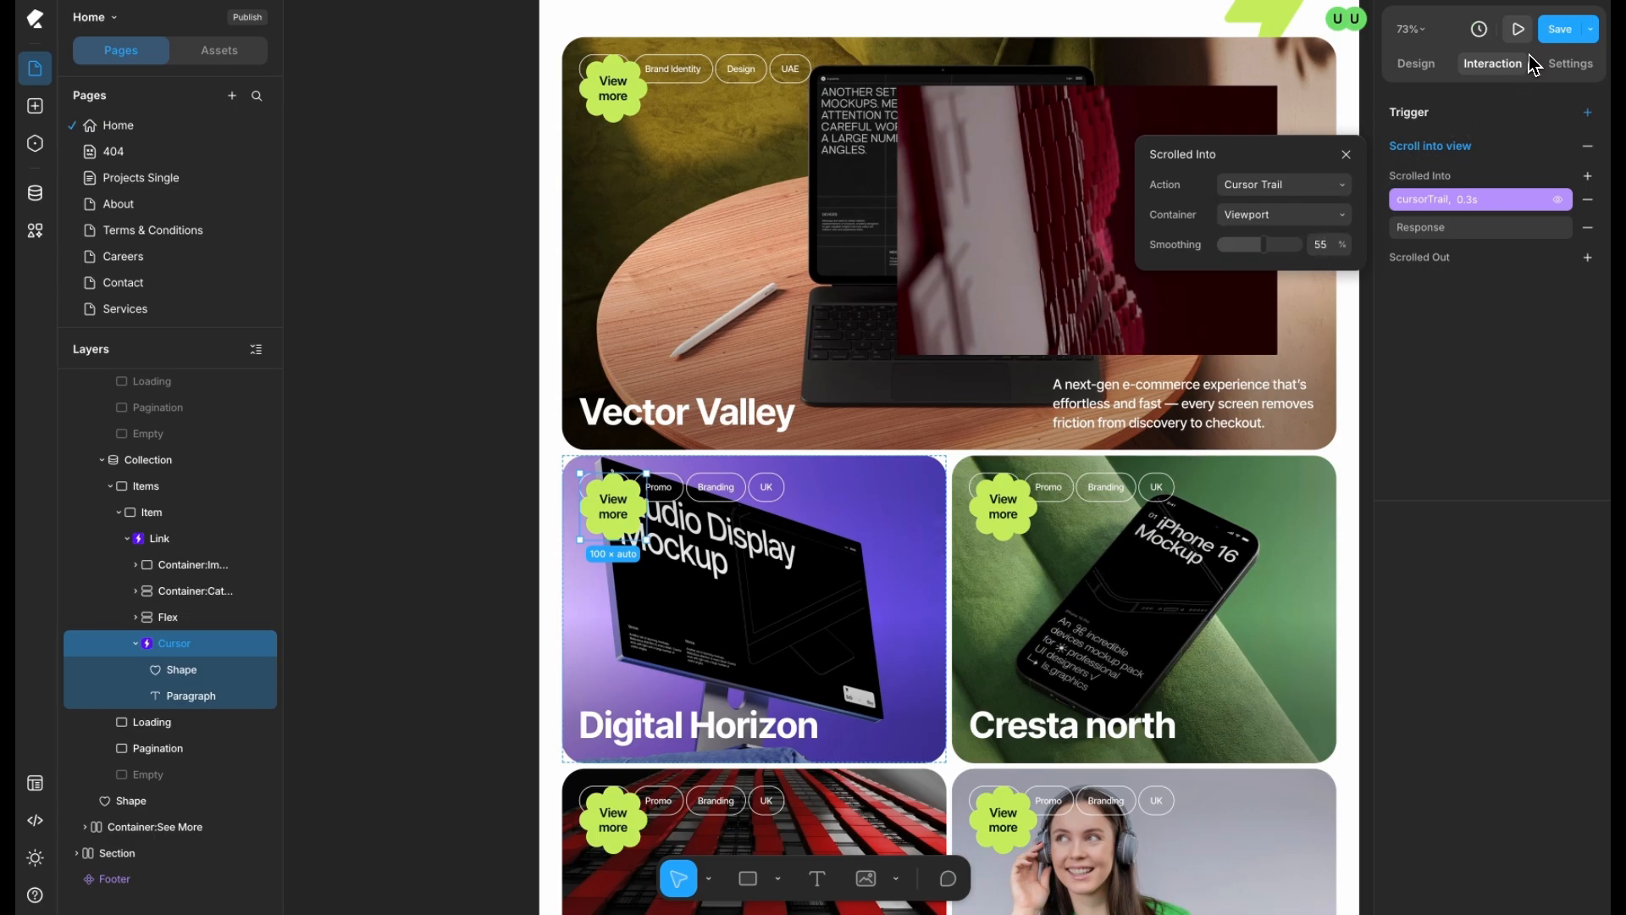
pyautogui.click(1518, 29)
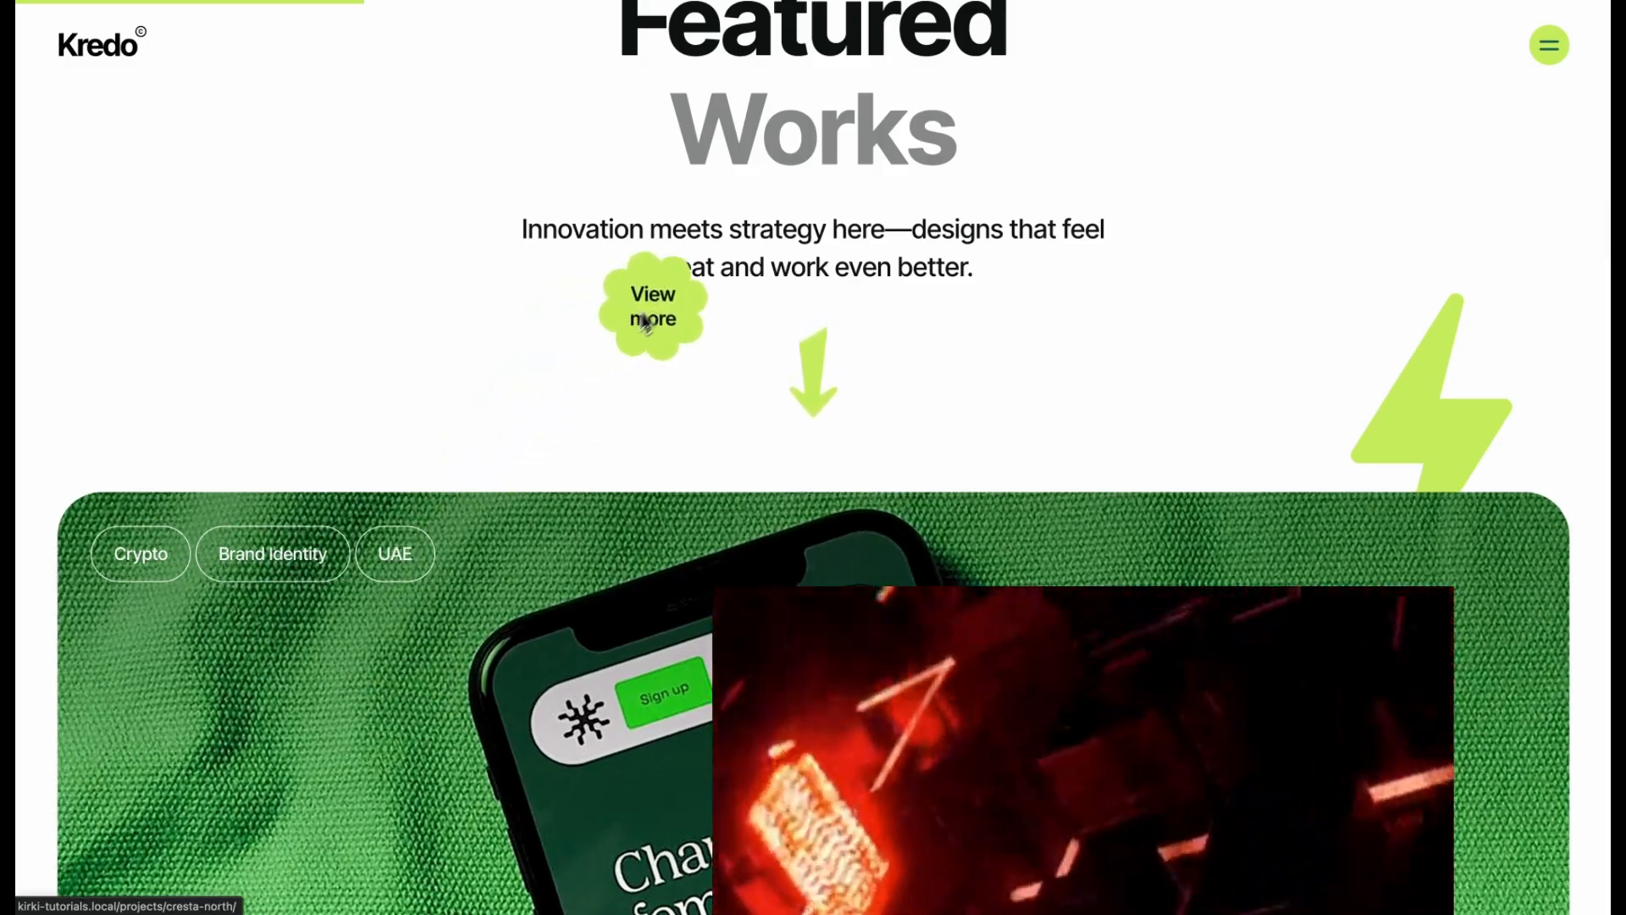
pyautogui.scroll(1, 610, 167)
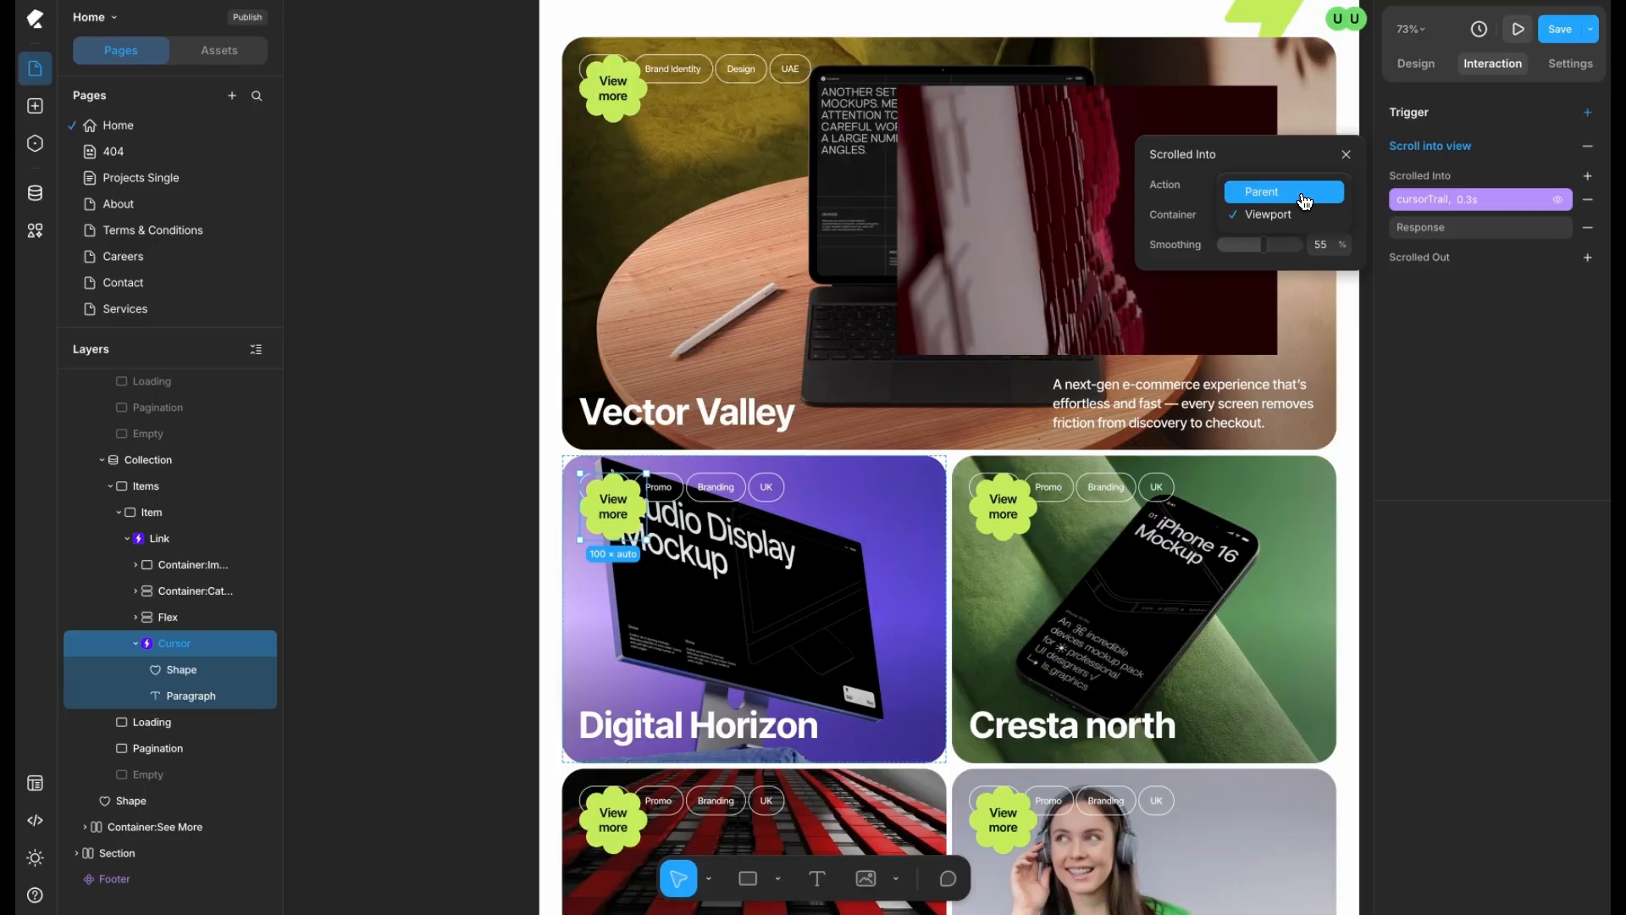
pyautogui.click(1305, 204)
pyautogui.click(1346, 155)
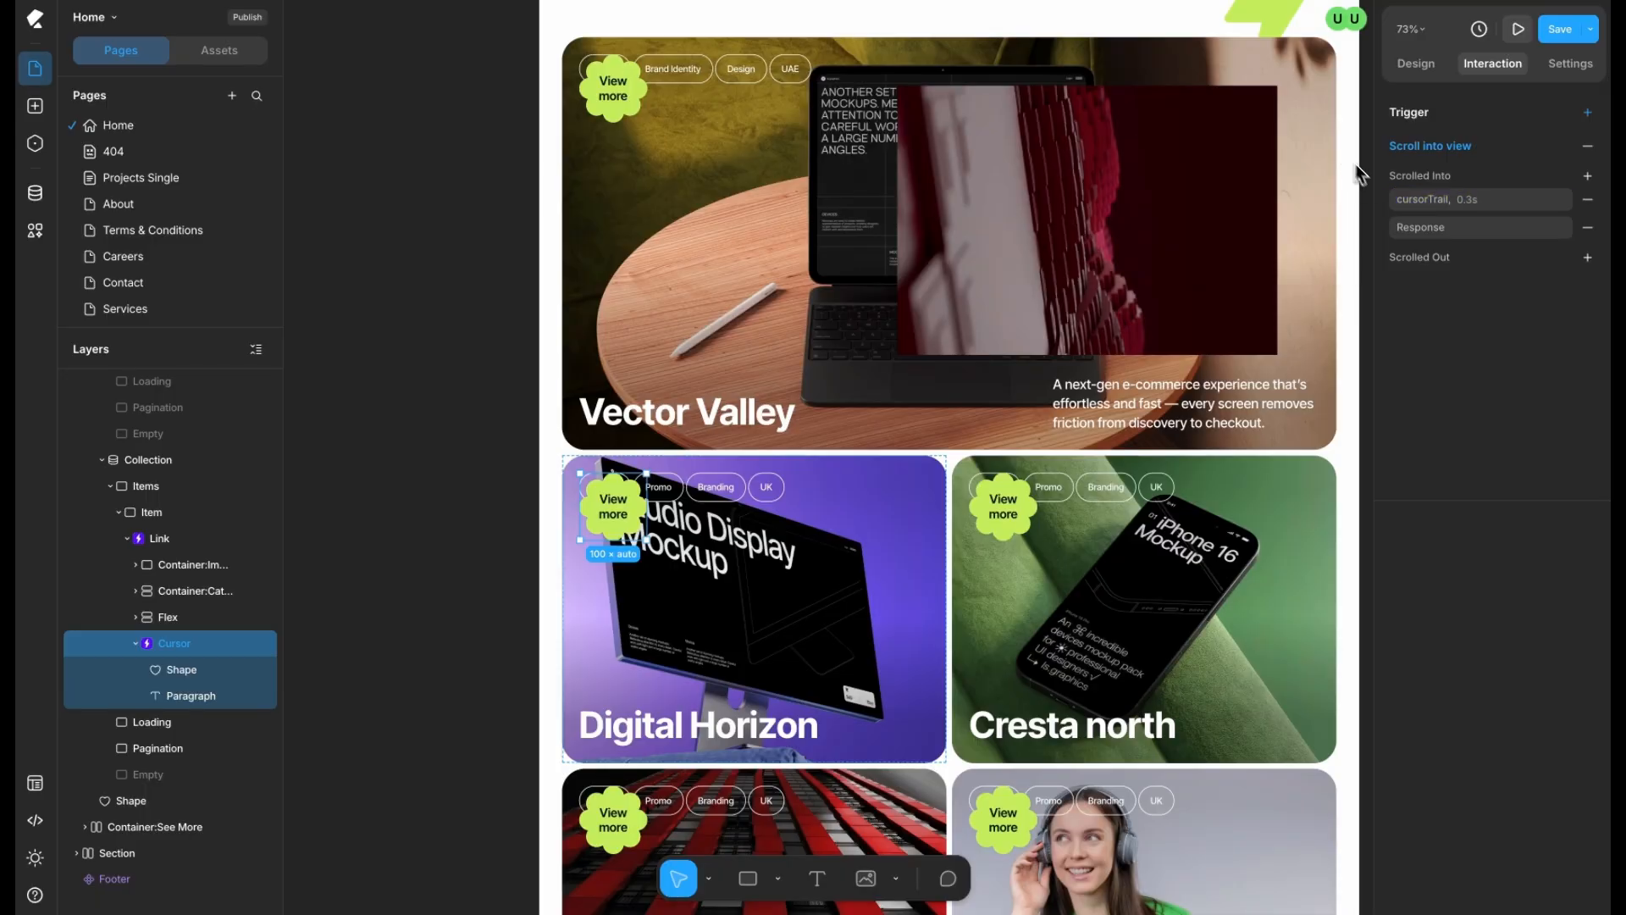
# Examine the Shape's Rotate animations in the badge's other Scrolled Into response and view the effect on the page preview
pyautogui.click(1416, 232)
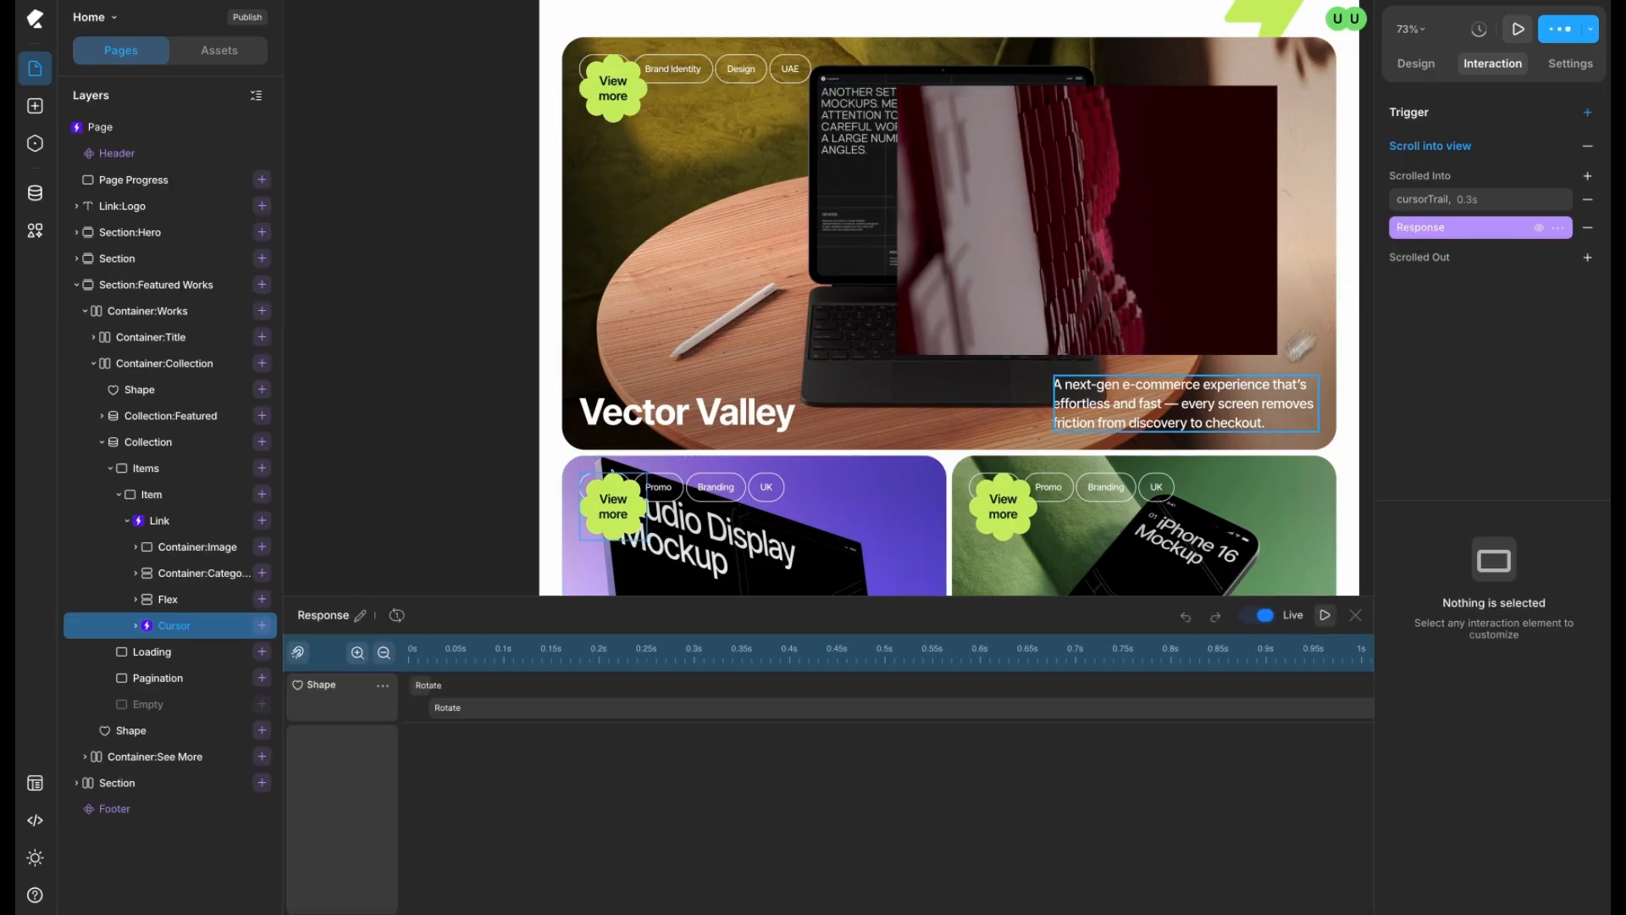
pyautogui.click(719, 716)
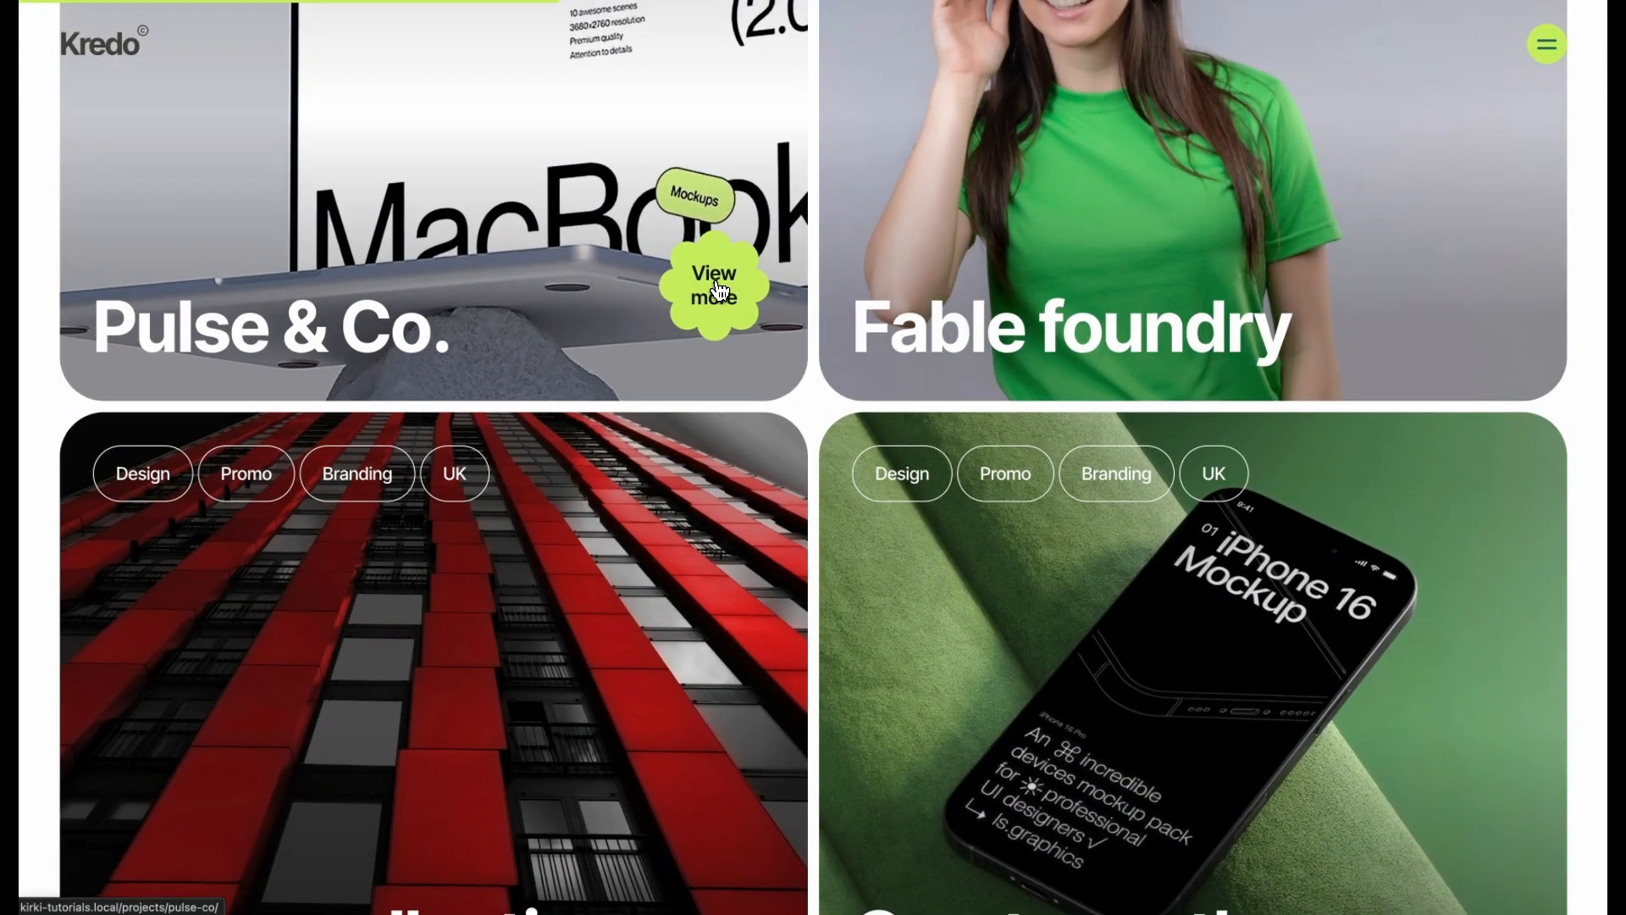
pyautogui.scroll(10, 707, 339)
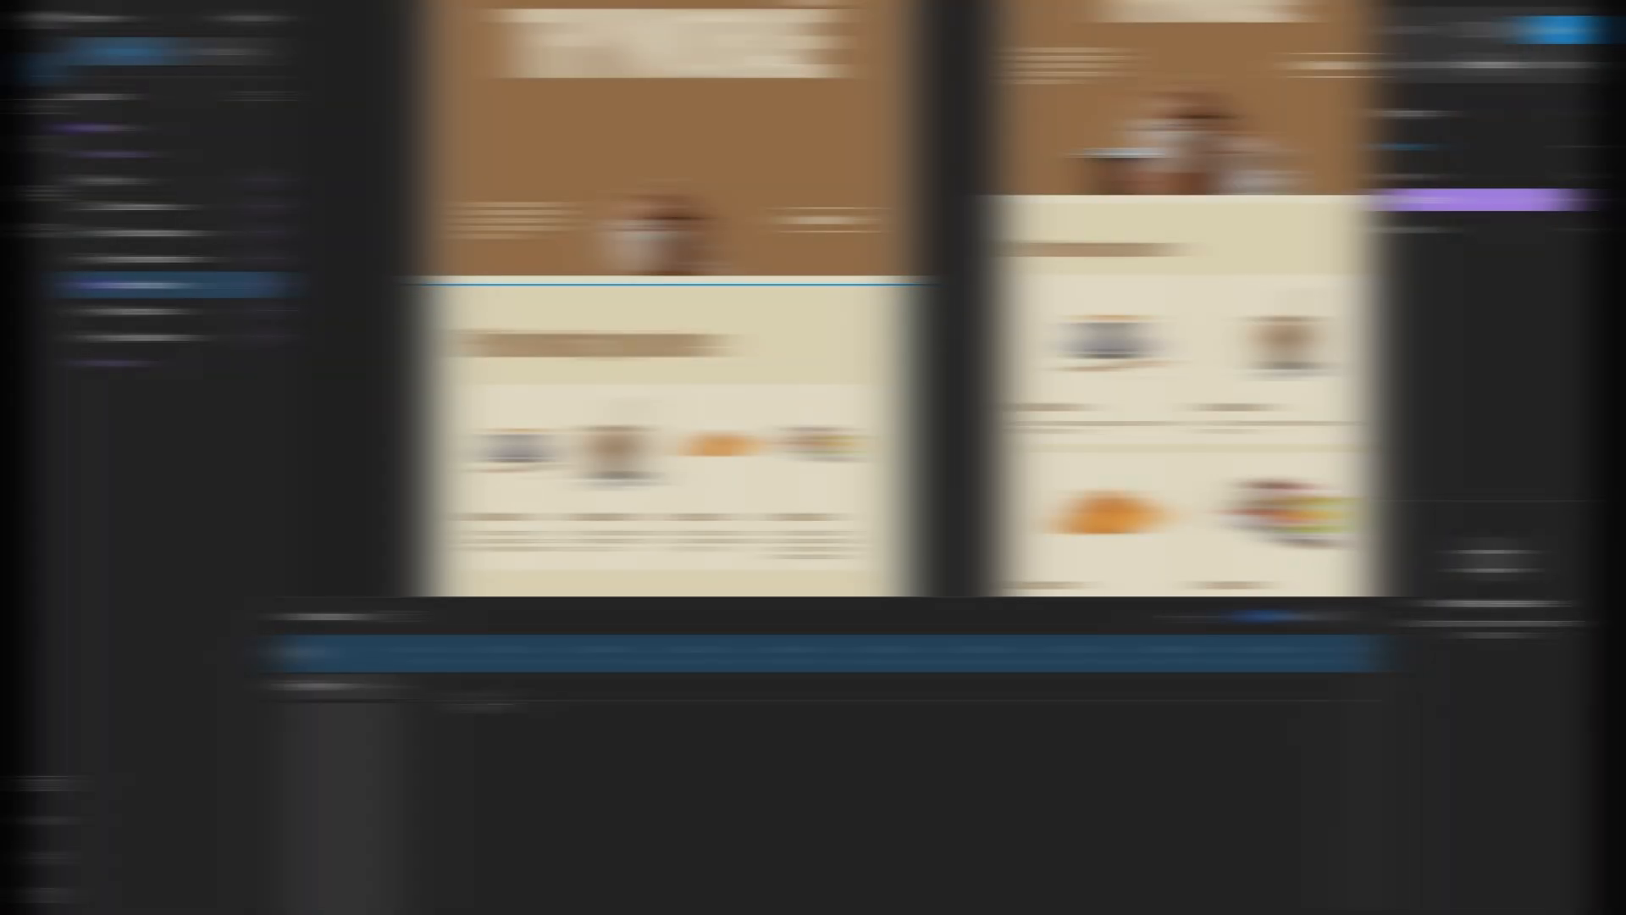
# Review the target options in the category section's Hover In response timeline and the options of the response itself
pyautogui.click(444, 544)
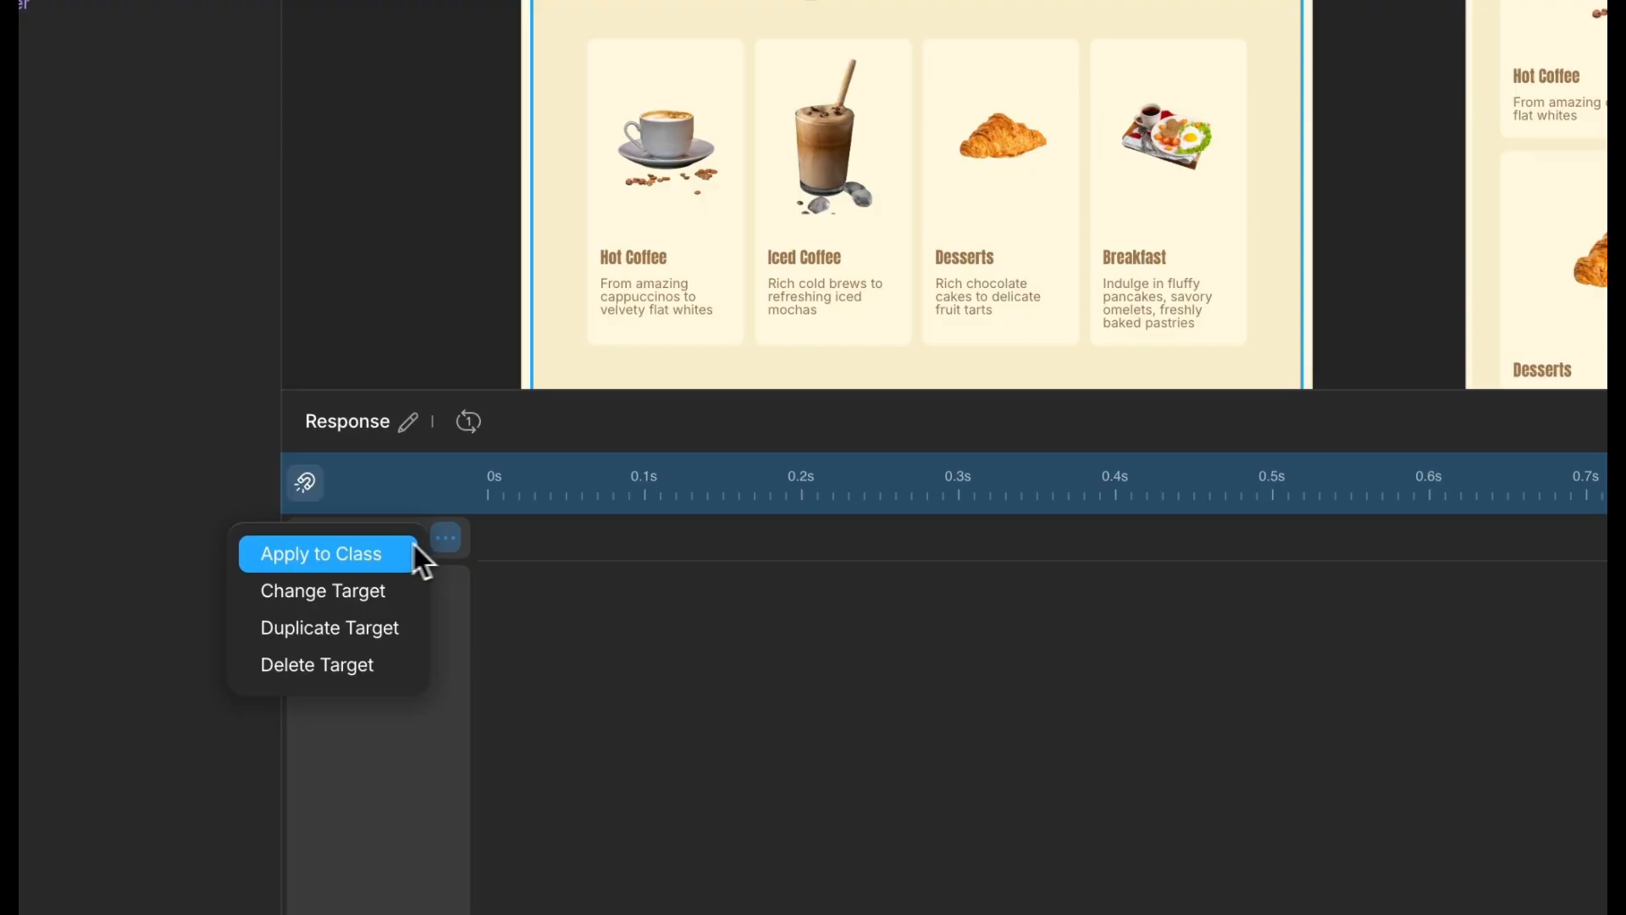
pyautogui.click(367, 669)
pyautogui.click(499, 542)
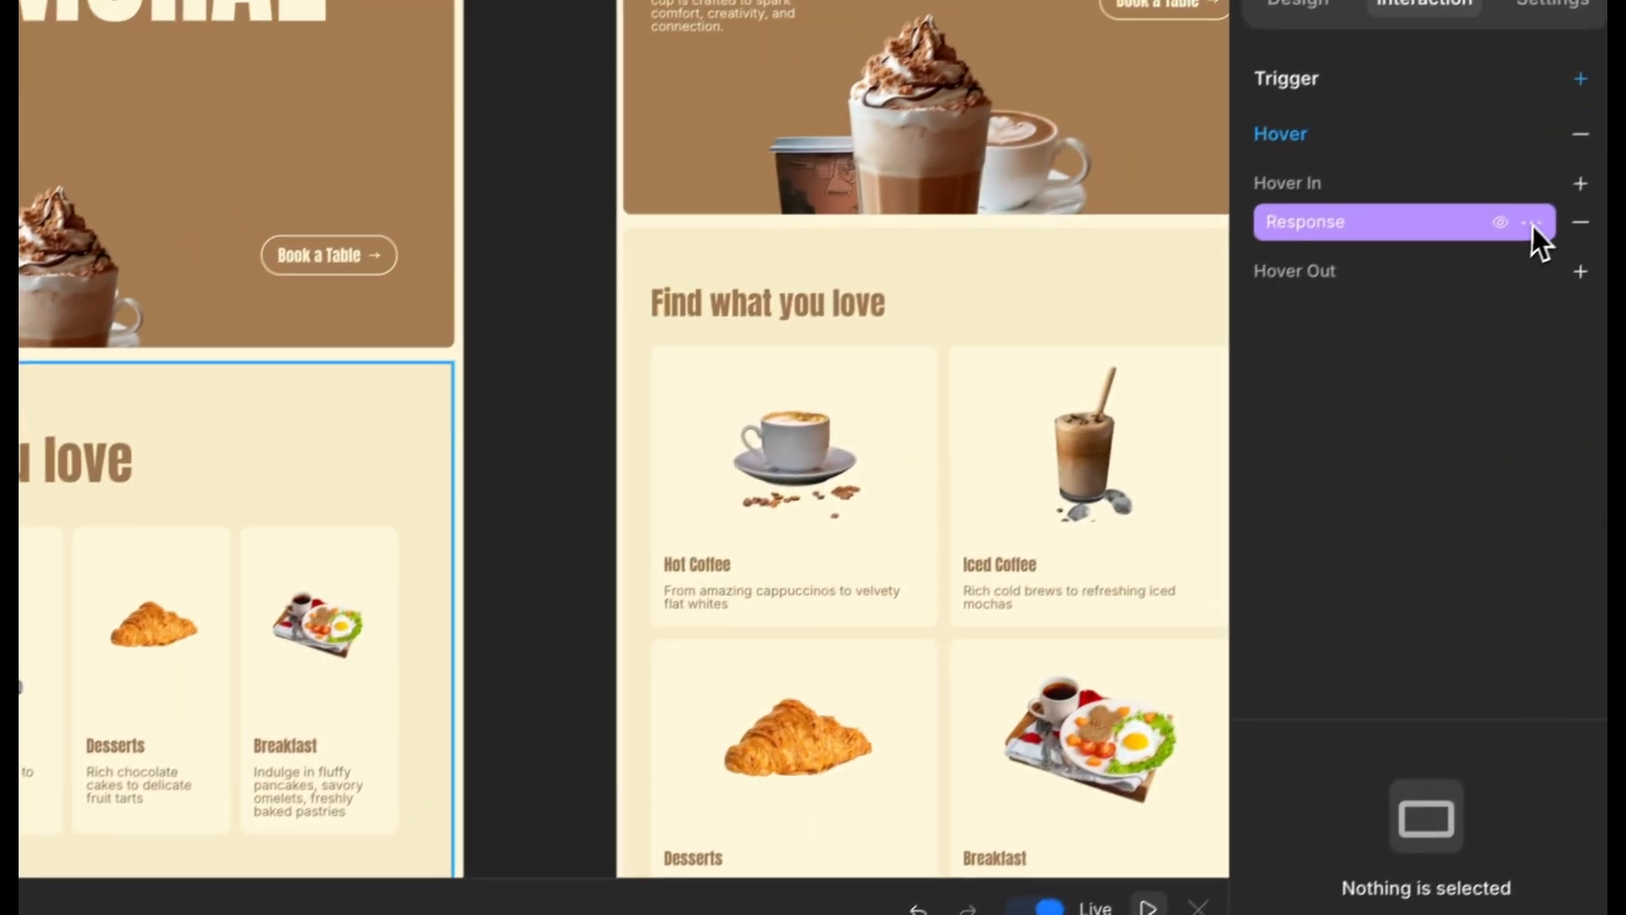
pyautogui.click(1532, 227)
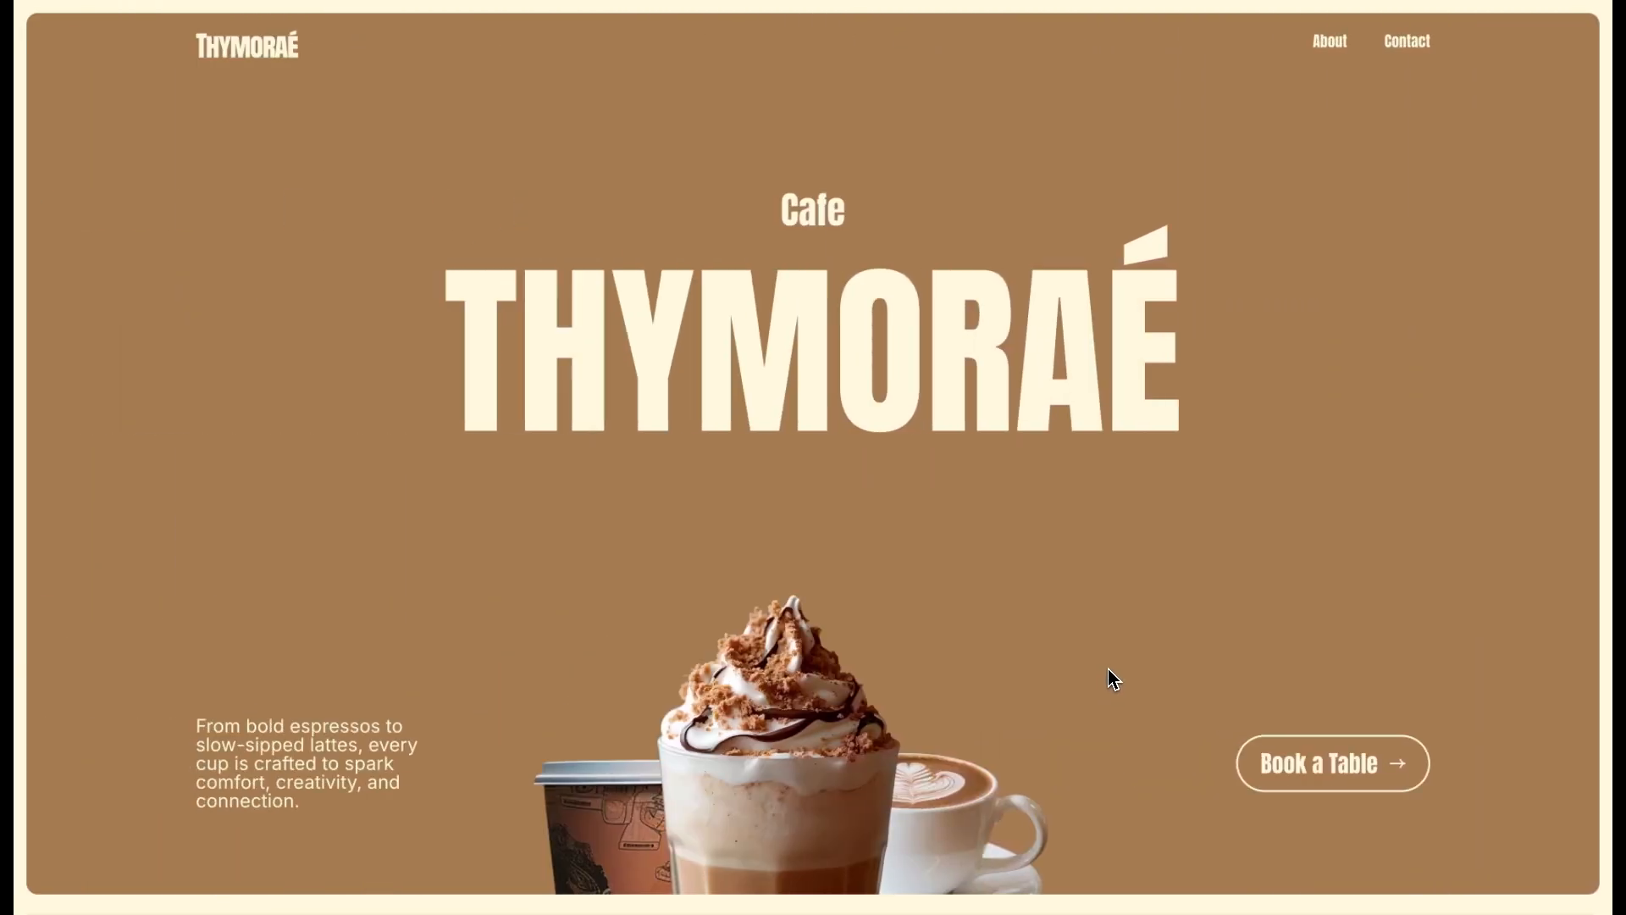
# Tuck the side cups behind the hero's centre cup by increasing Wrapper:Image:1's left offset and setting Wrapper:Image:3's to -37%
pyautogui.scroll(-2, 1108, 668)
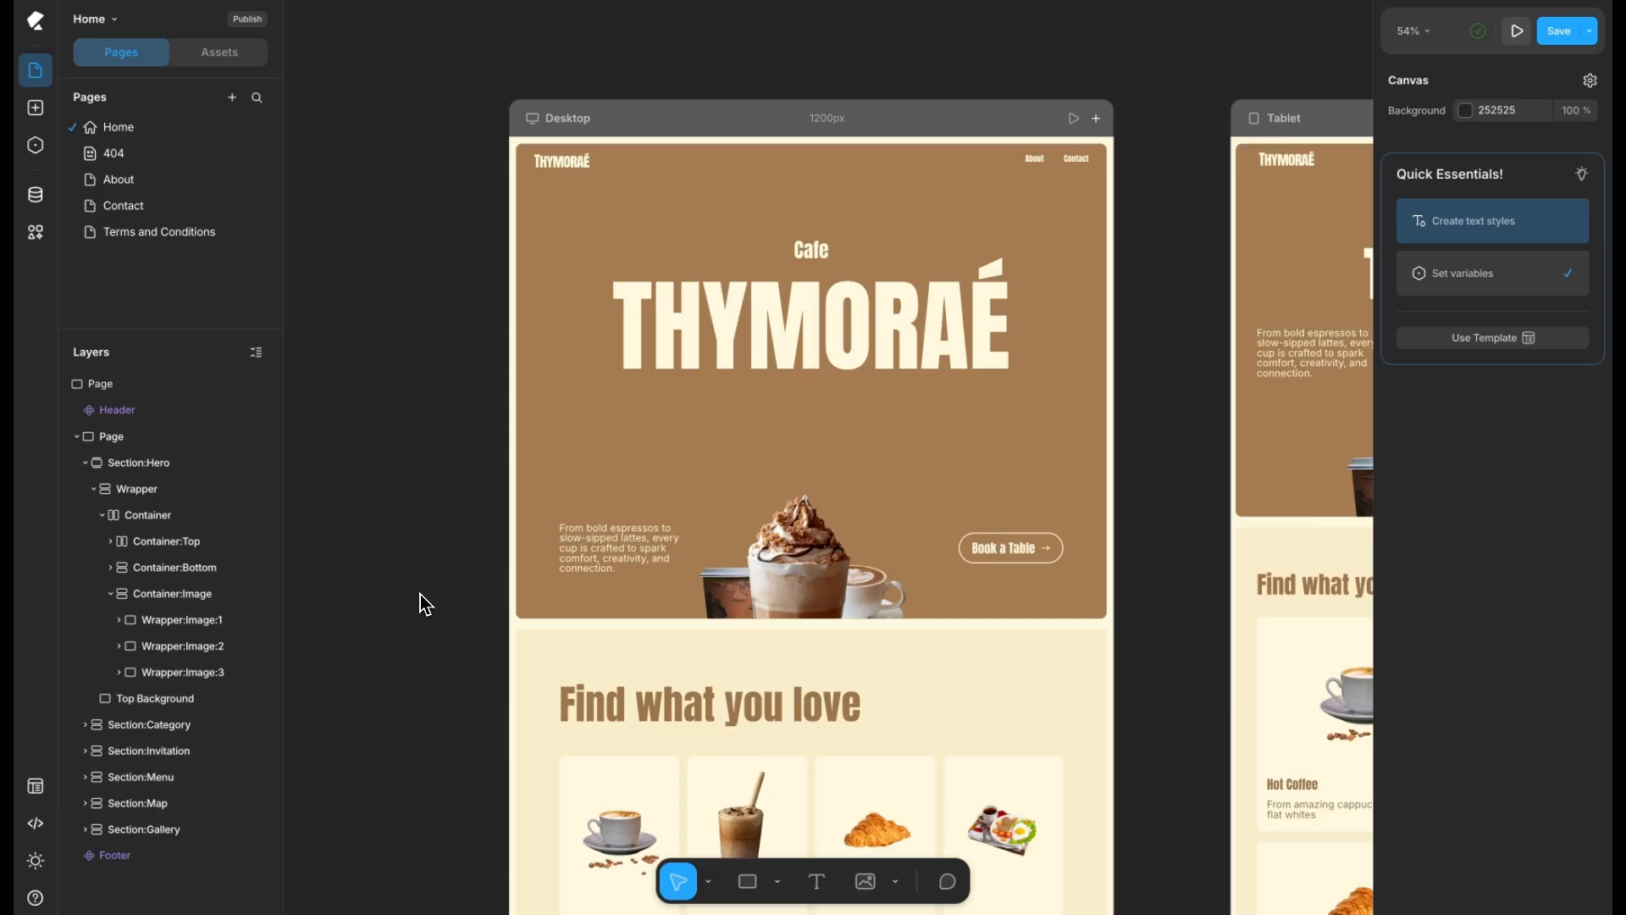
pyautogui.click(228, 620)
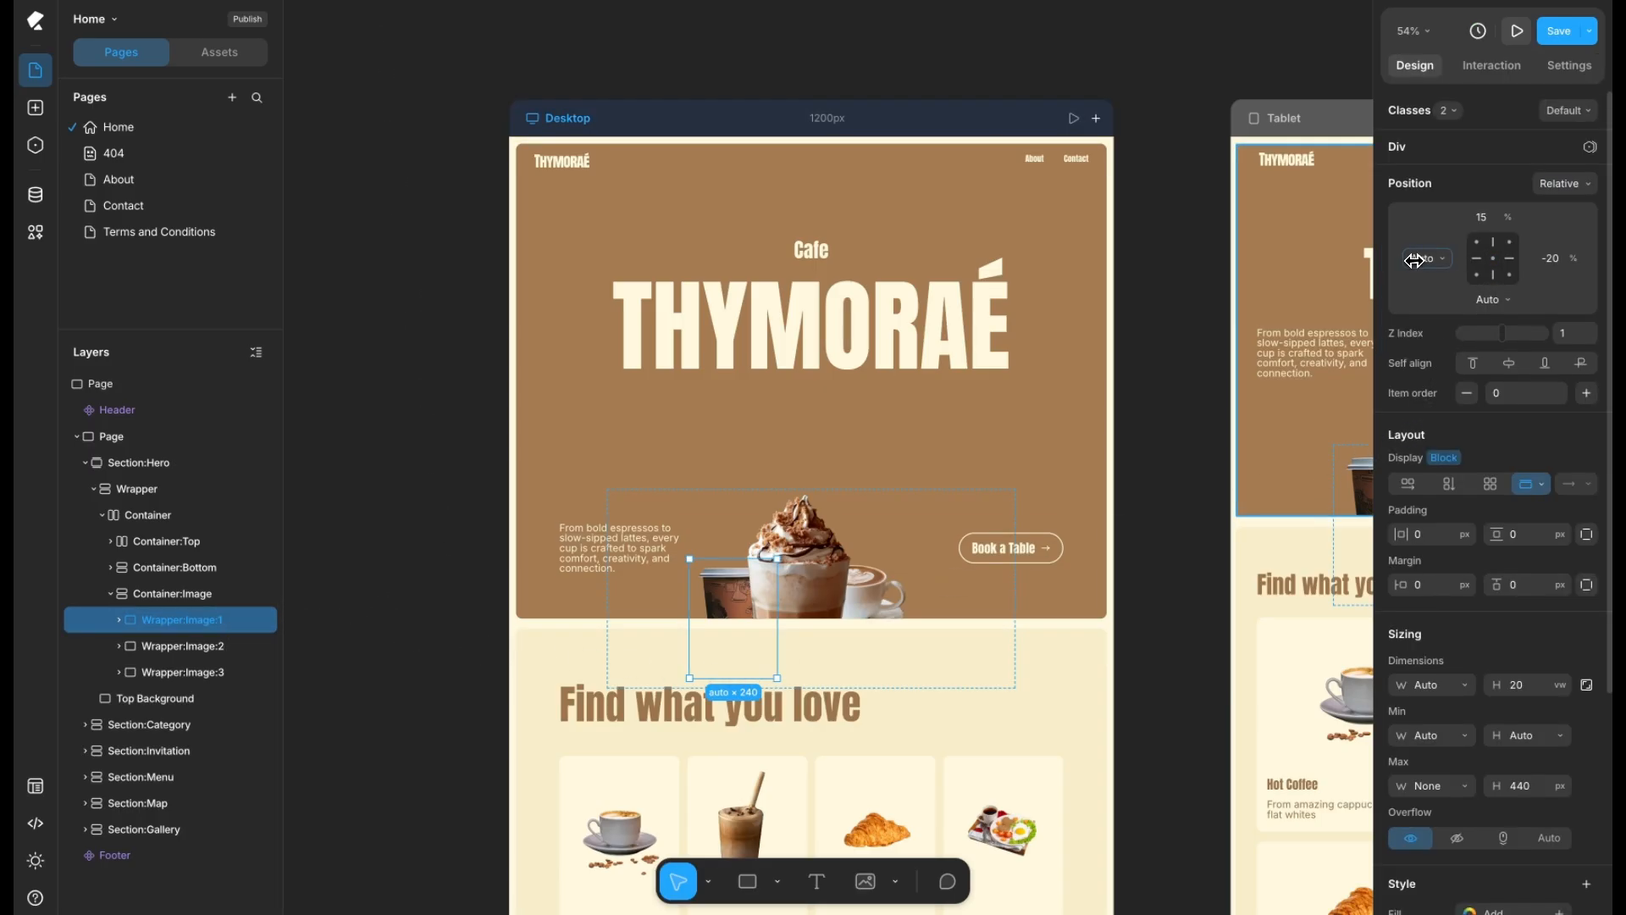
pyautogui.moveTo(1414, 260); pyautogui.dragTo(1584, 270)
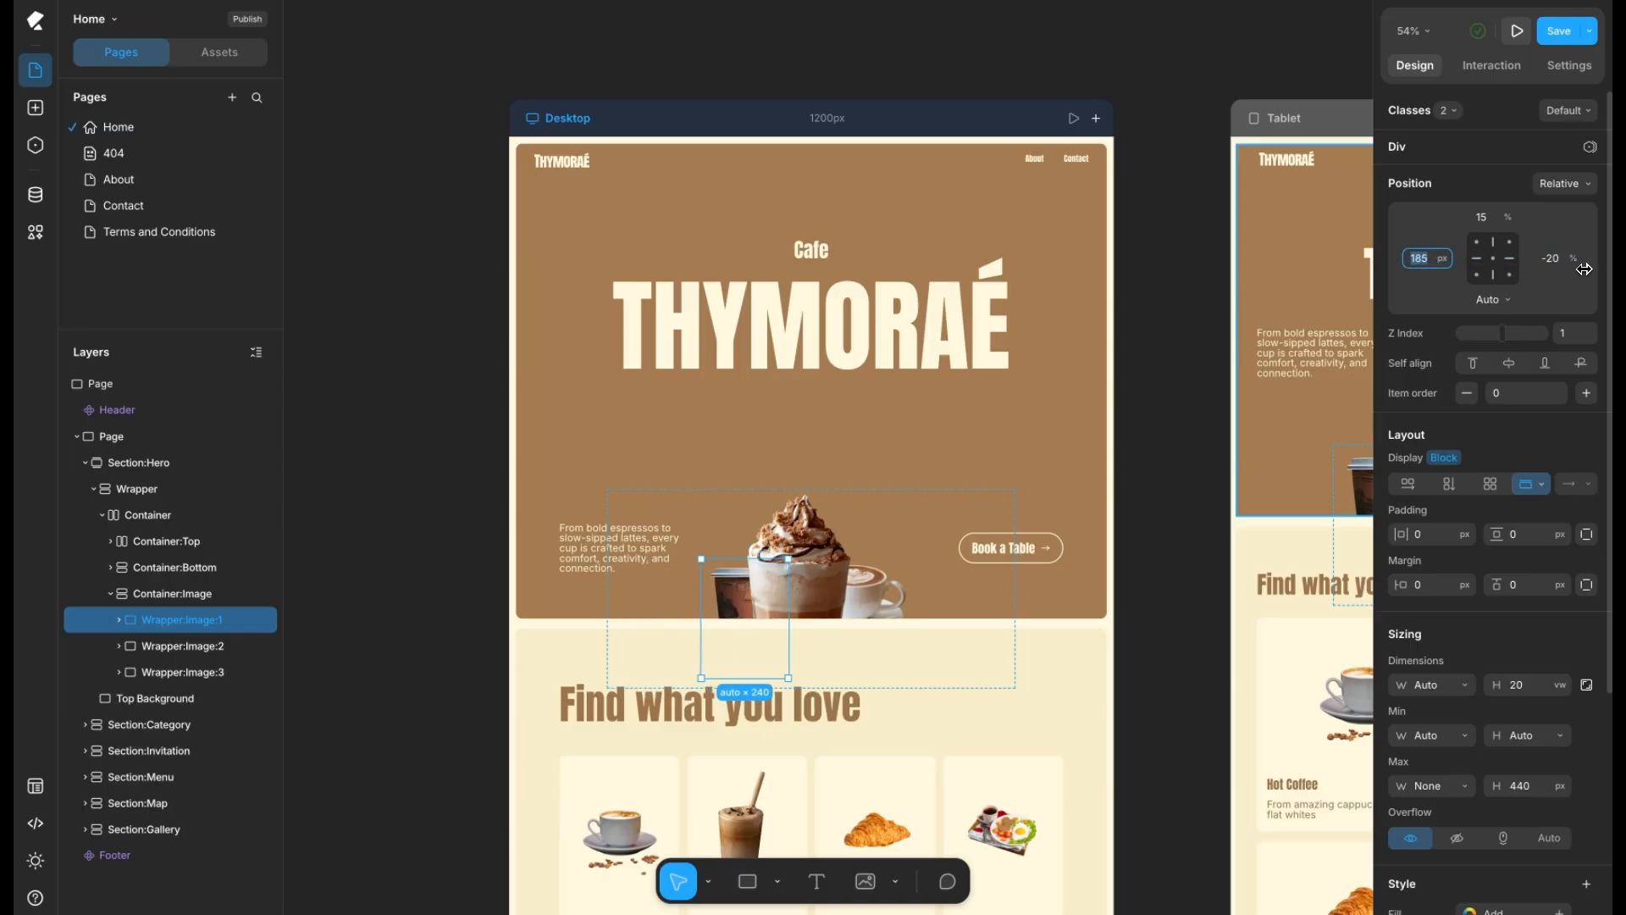
pyautogui.click(181, 672)
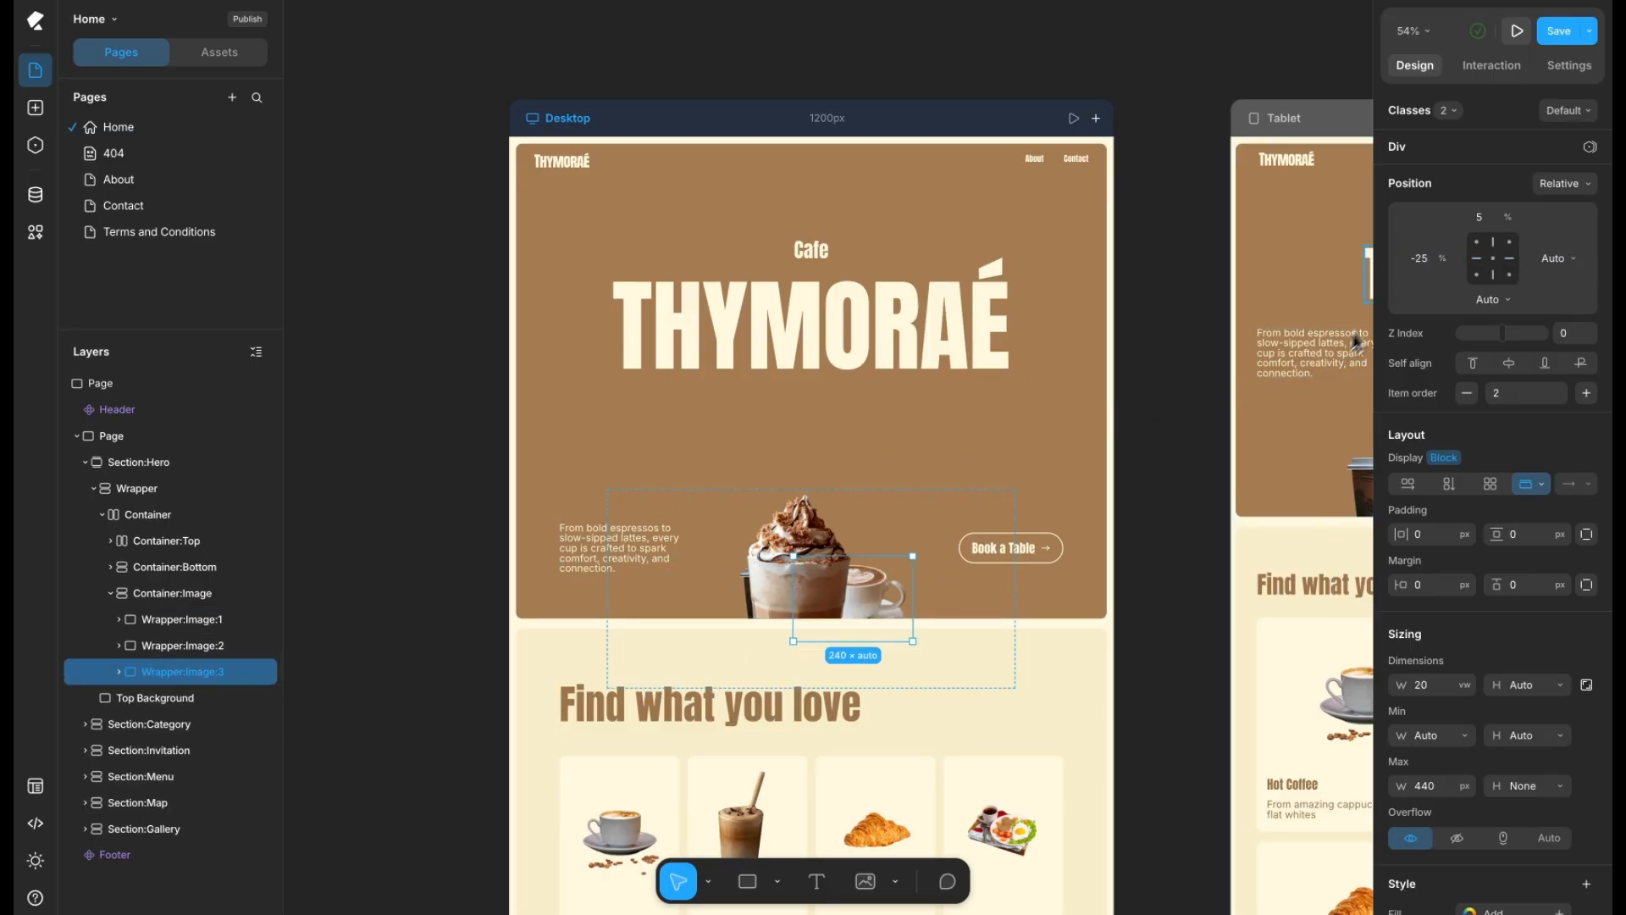
pyautogui.moveTo(1440, 262); pyautogui.dragTo(1408, 261)
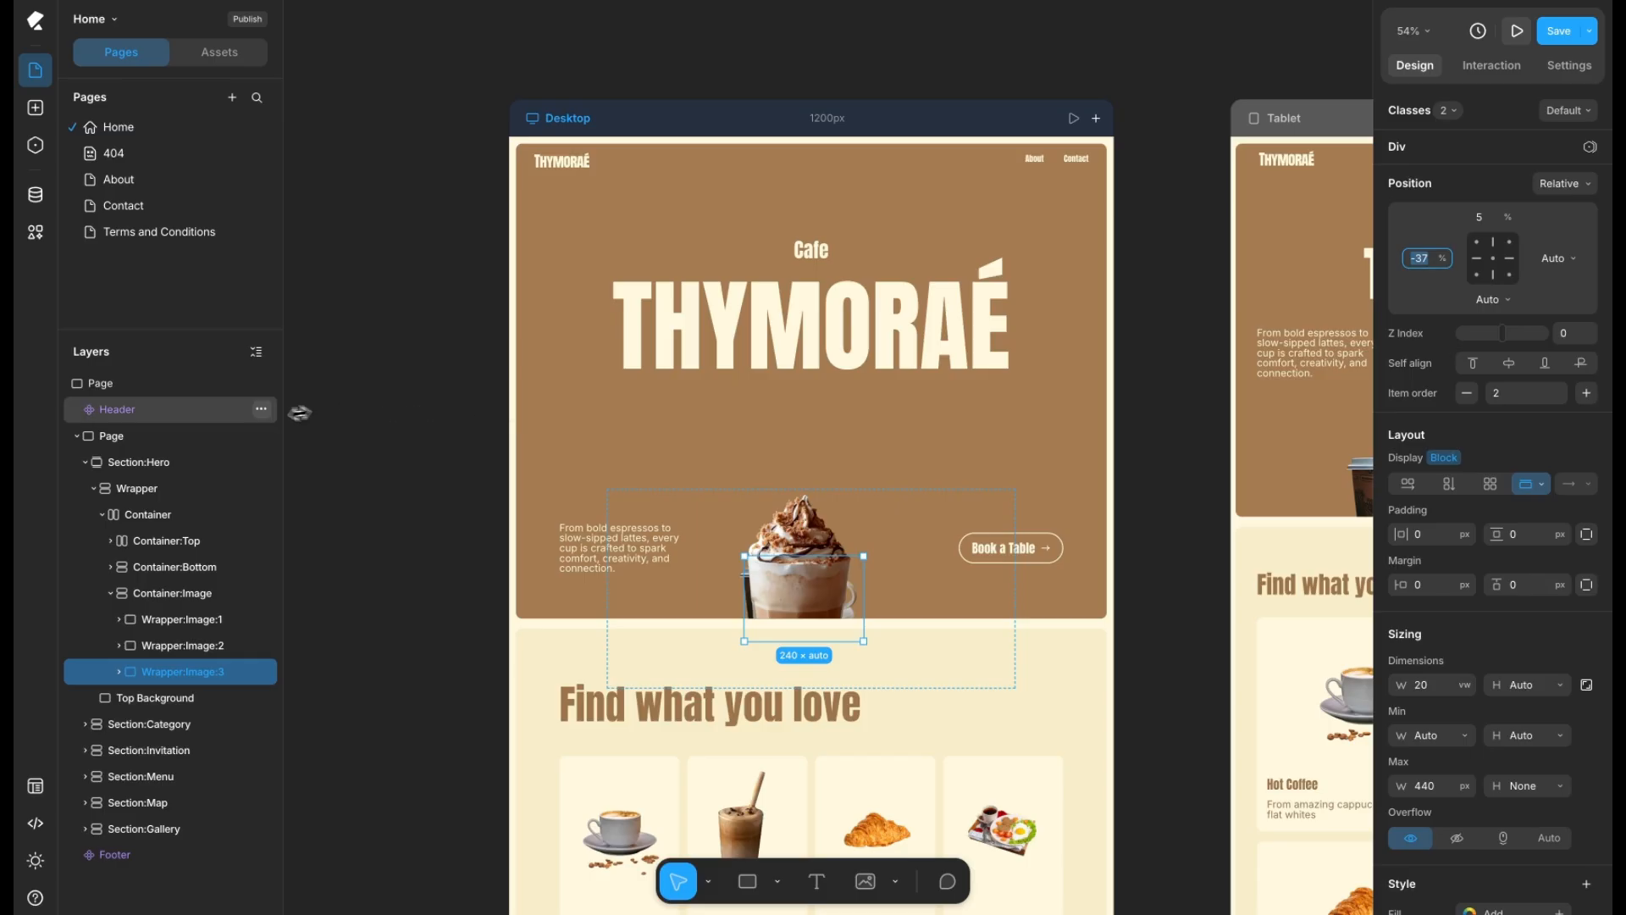
# Add a While page is scrolling trigger to the top-level Page and create a new response for it
pyautogui.click(170, 385)
pyautogui.click(1515, 73)
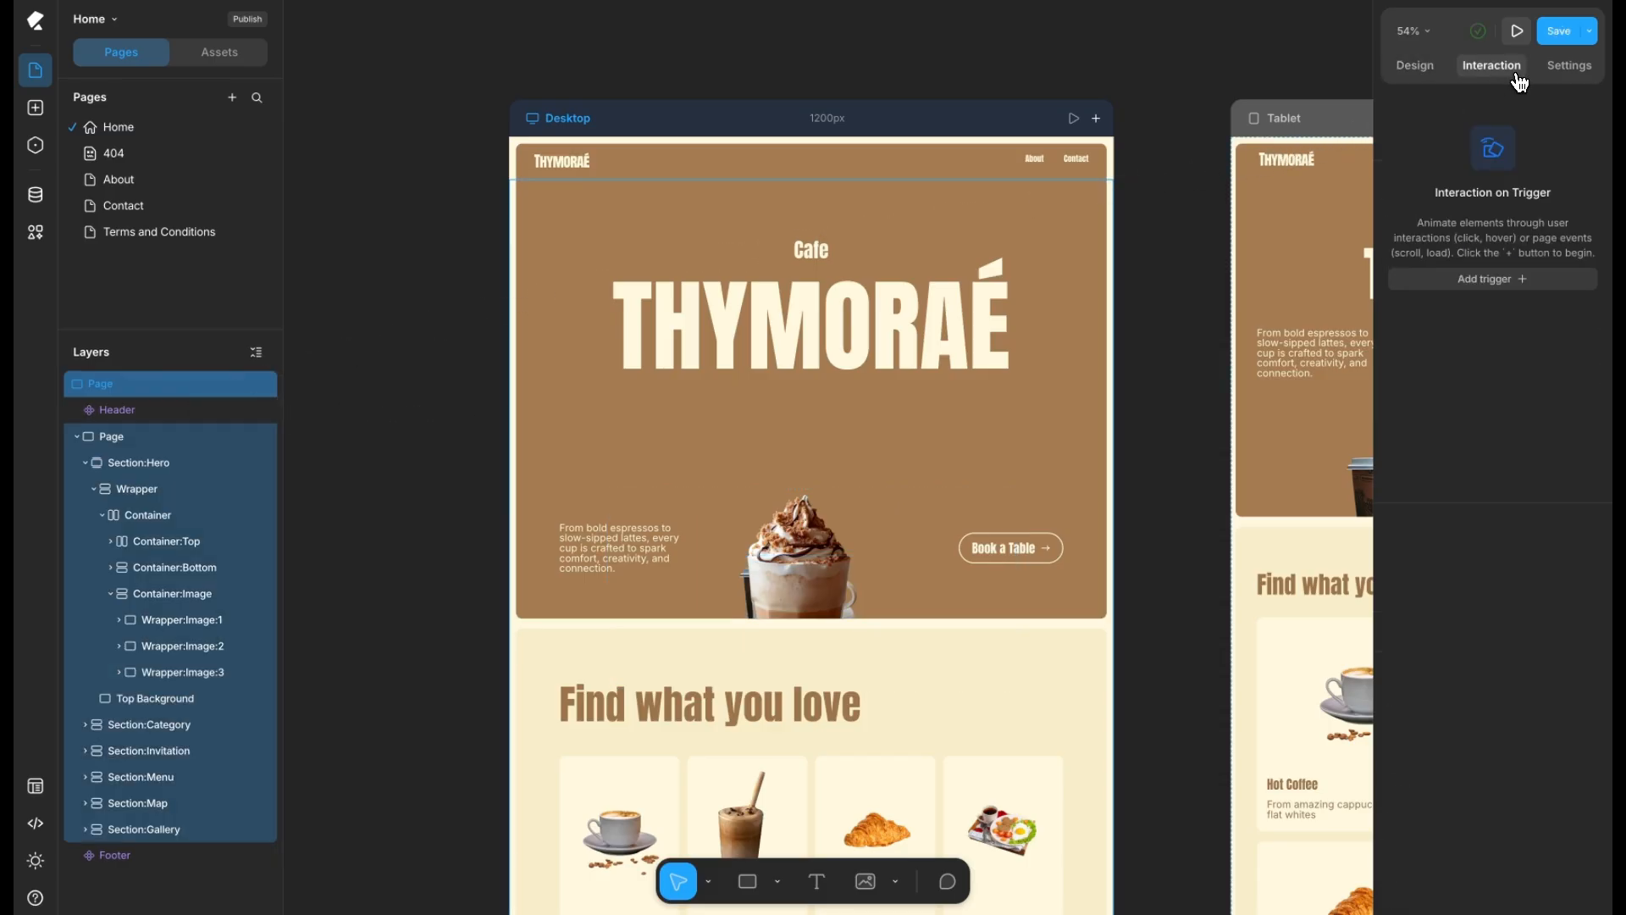
pyautogui.click(1490, 279)
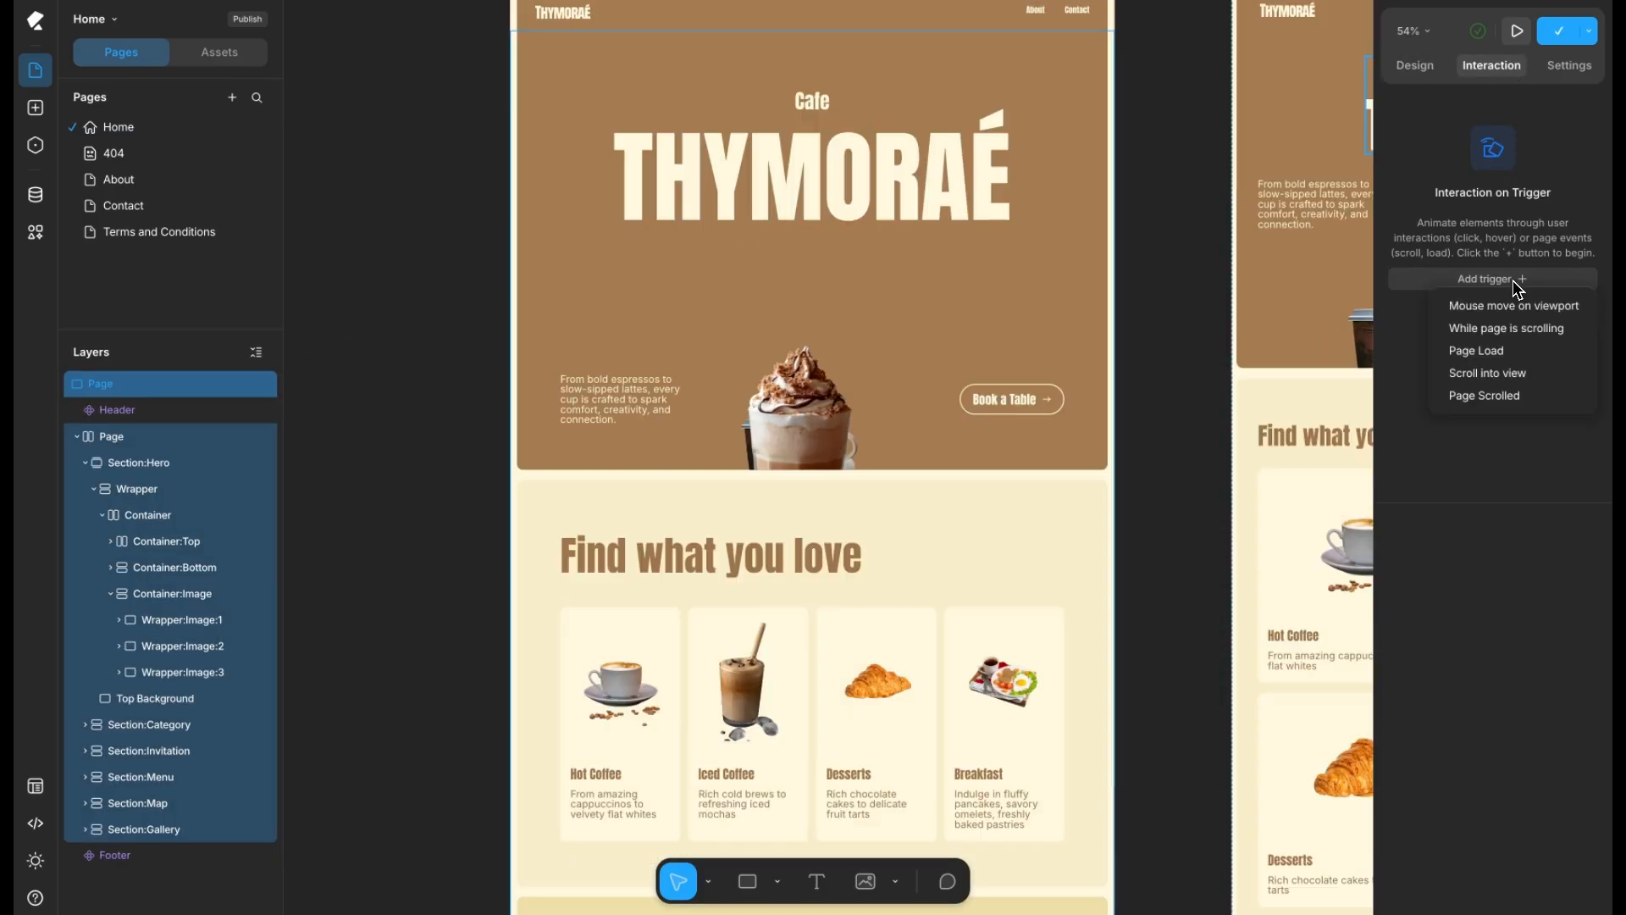
pyautogui.click(1499, 327)
pyautogui.click(1586, 177)
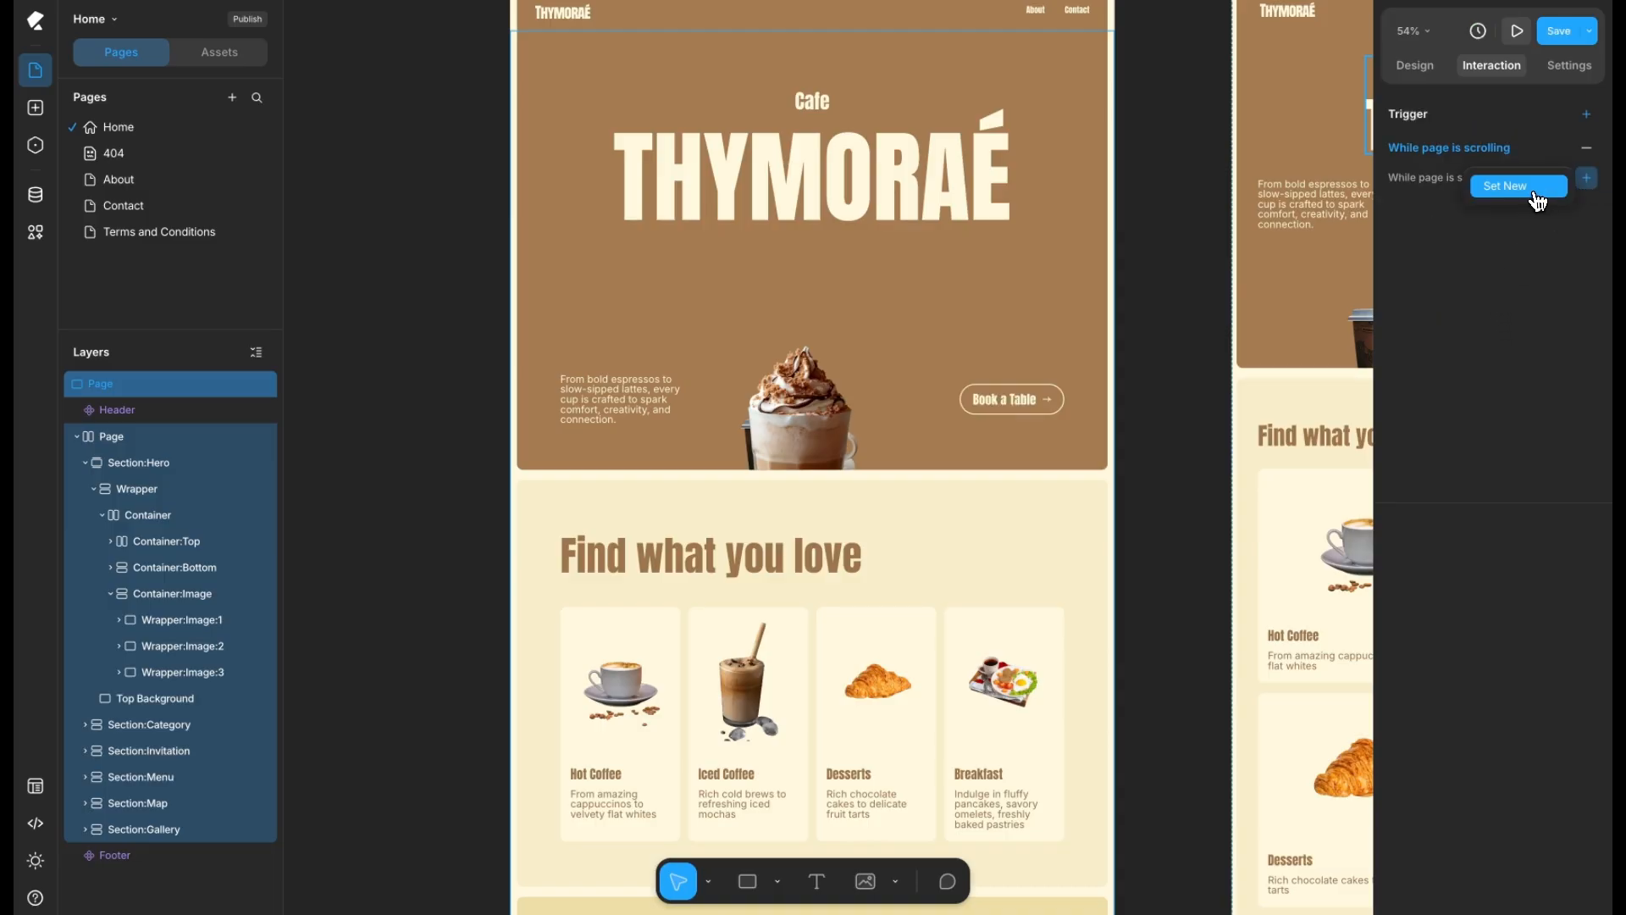
pyautogui.click(1520, 182)
# Add Wrapper:Image:1 and Wrapper:Image:3 from the hero's Container:Image as targets of the scrolling response
pyautogui.click(77, 183)
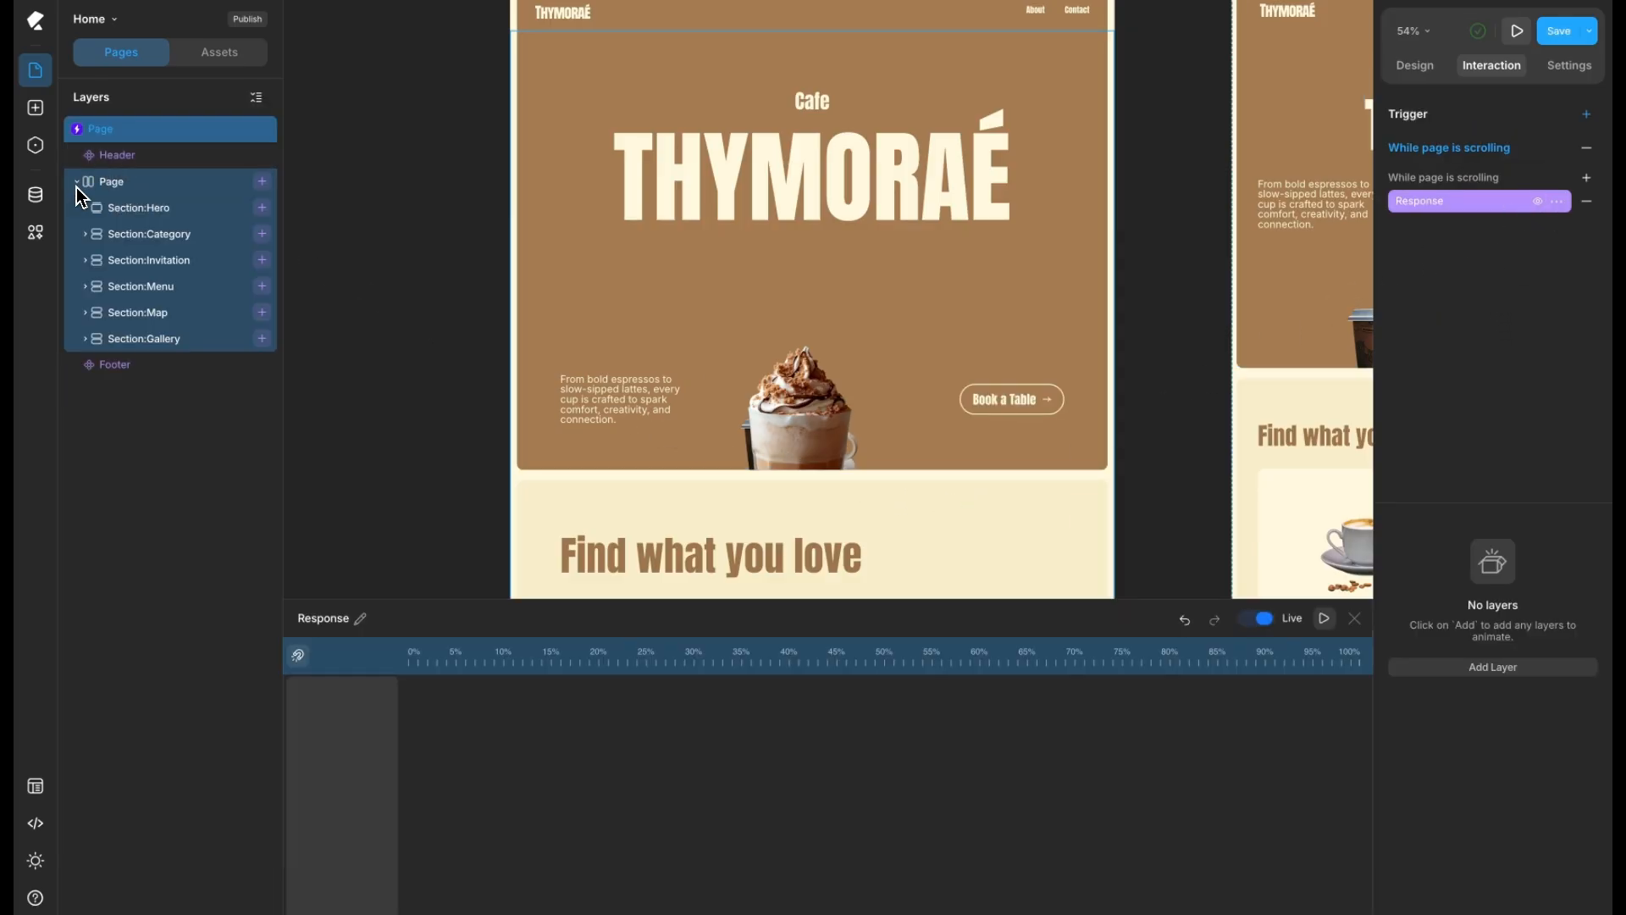
pyautogui.click(85, 209)
pyautogui.click(94, 235)
pyautogui.click(102, 261)
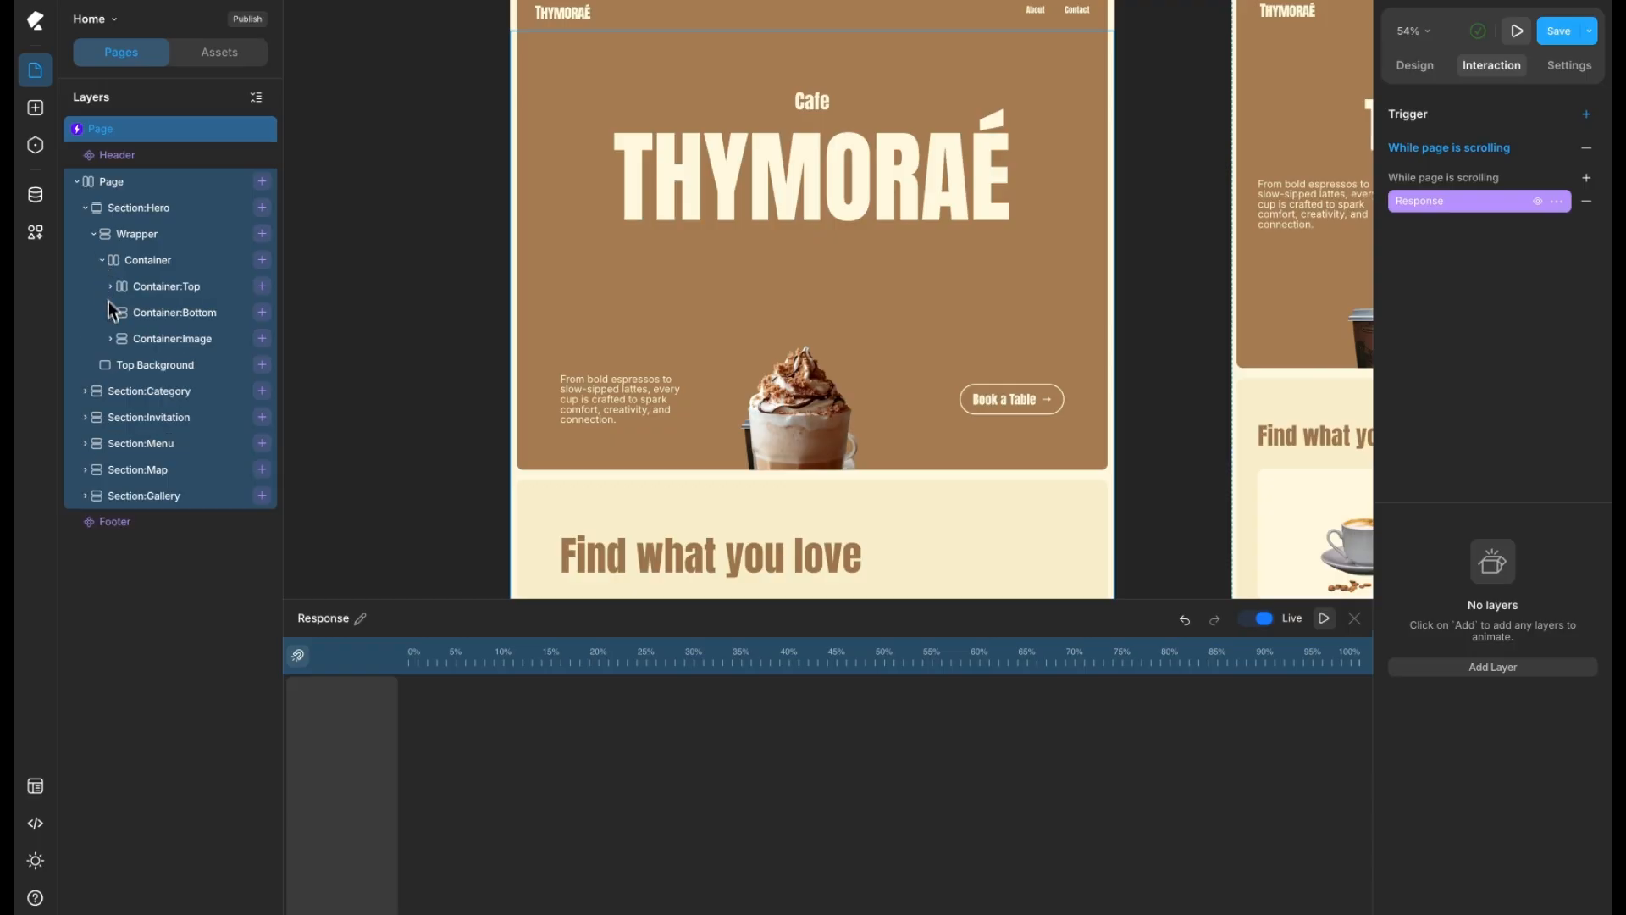
pyautogui.click(111, 339)
pyautogui.click(262, 365)
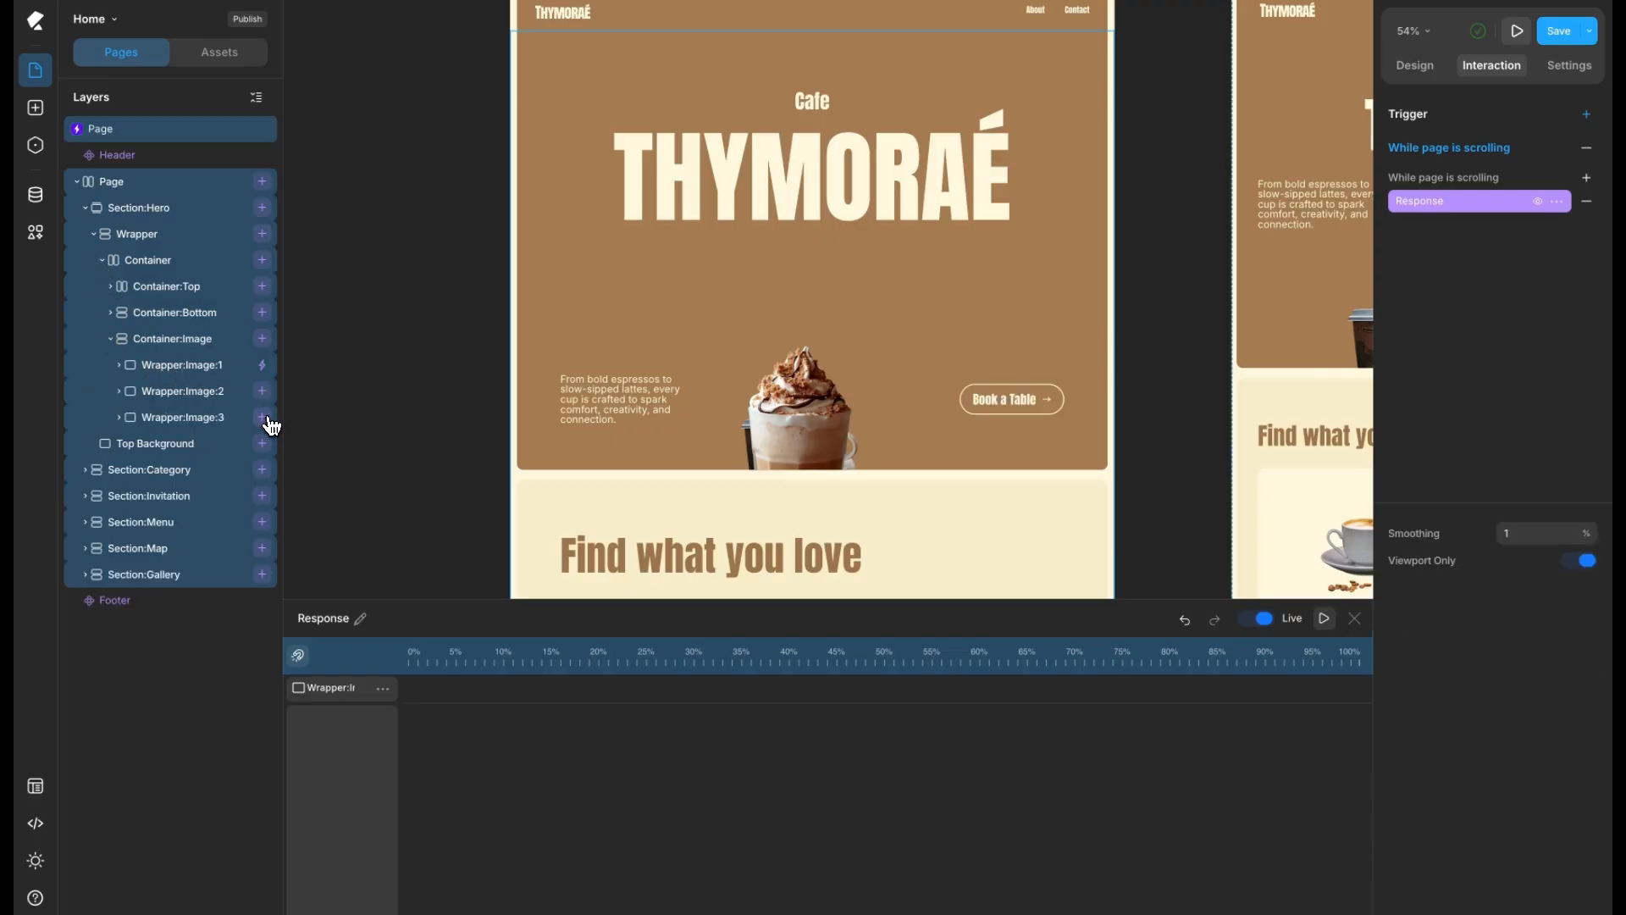
pyautogui.click(261, 417)
# Give Wrapper:Image:1 a Move animation that ends at 100% with an X offset of -120 px
pyautogui.click(414, 689)
pyautogui.click(449, 679)
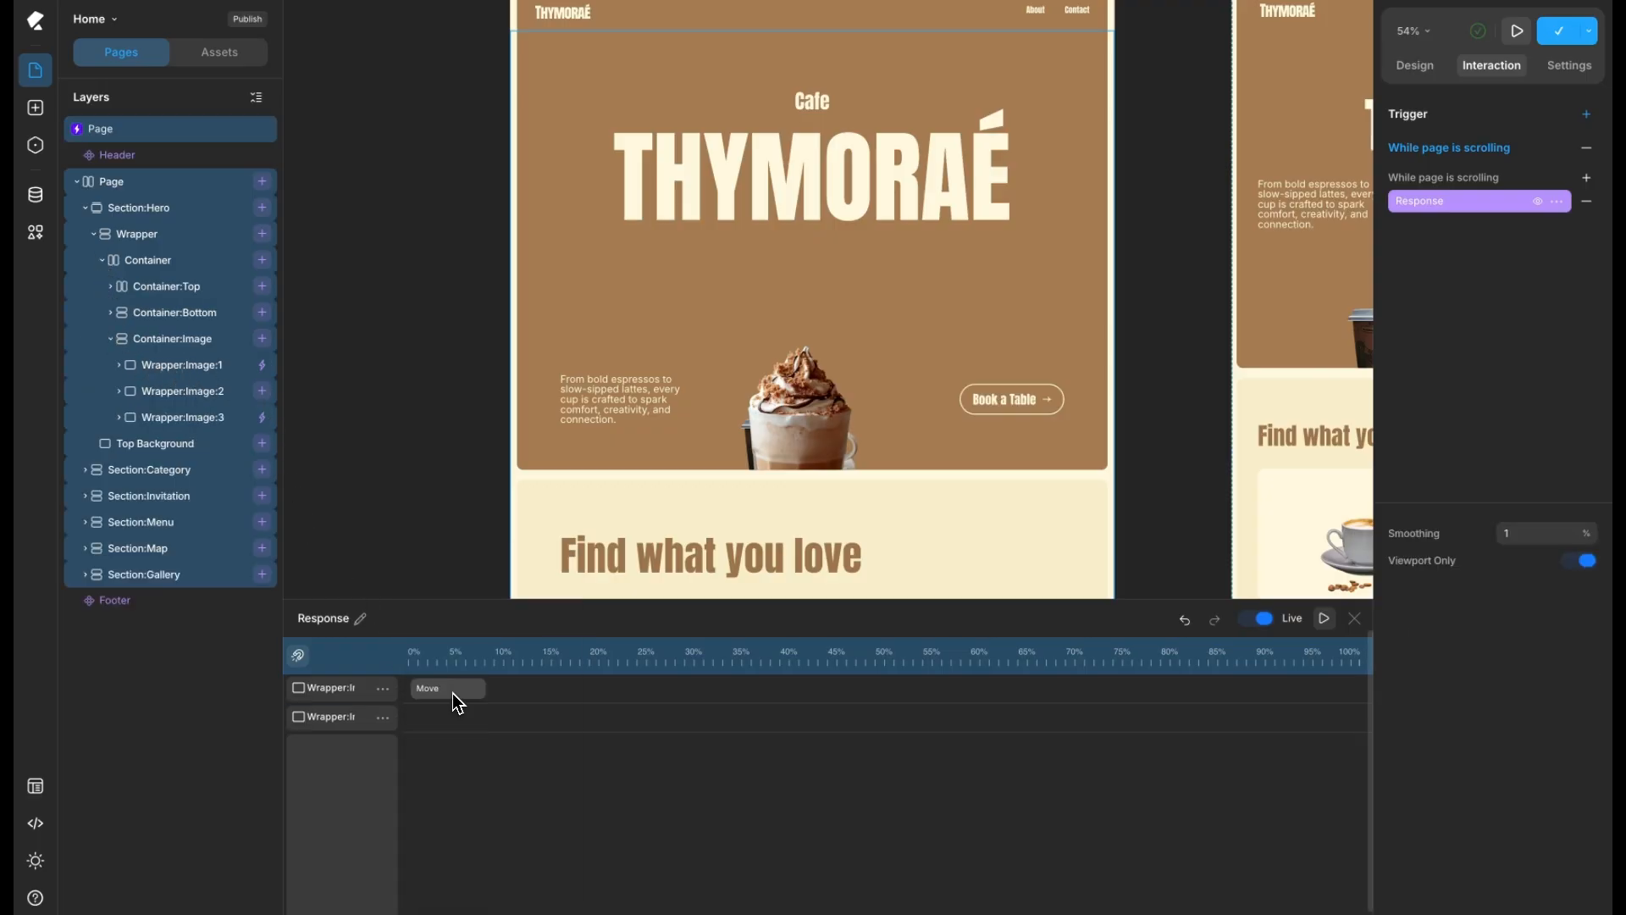
pyautogui.click(451, 691)
pyautogui.click(1534, 550)
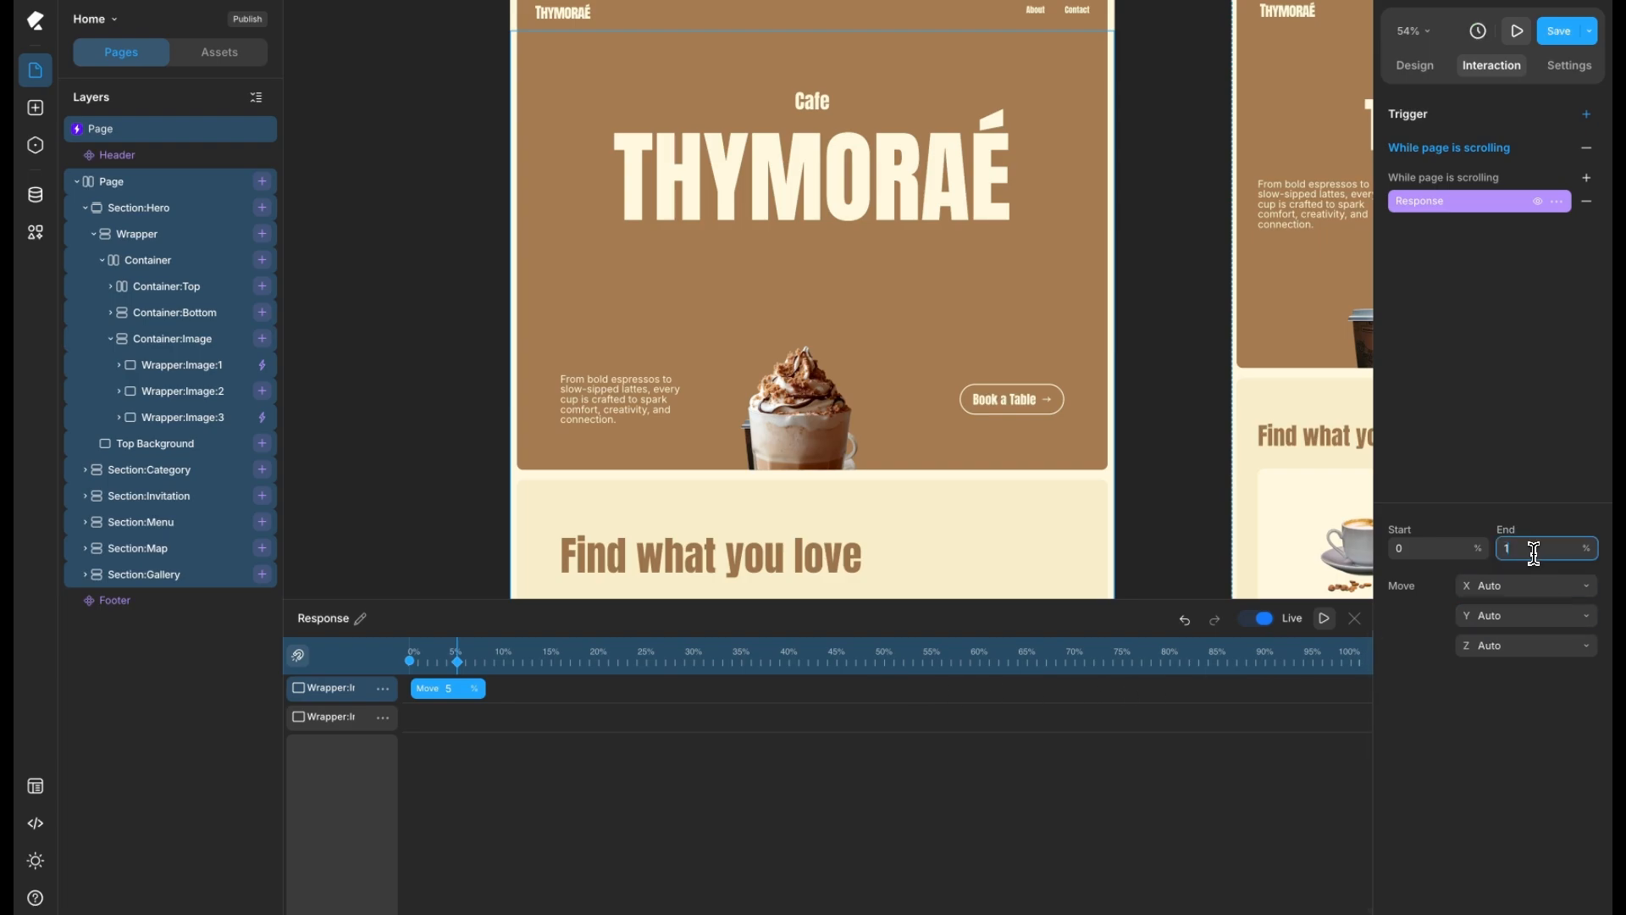
pyautogui.write('100')
pyautogui.press('Return')
pyautogui.click(1513, 586)
pyautogui.write('-120')
pyautogui.press('Return')
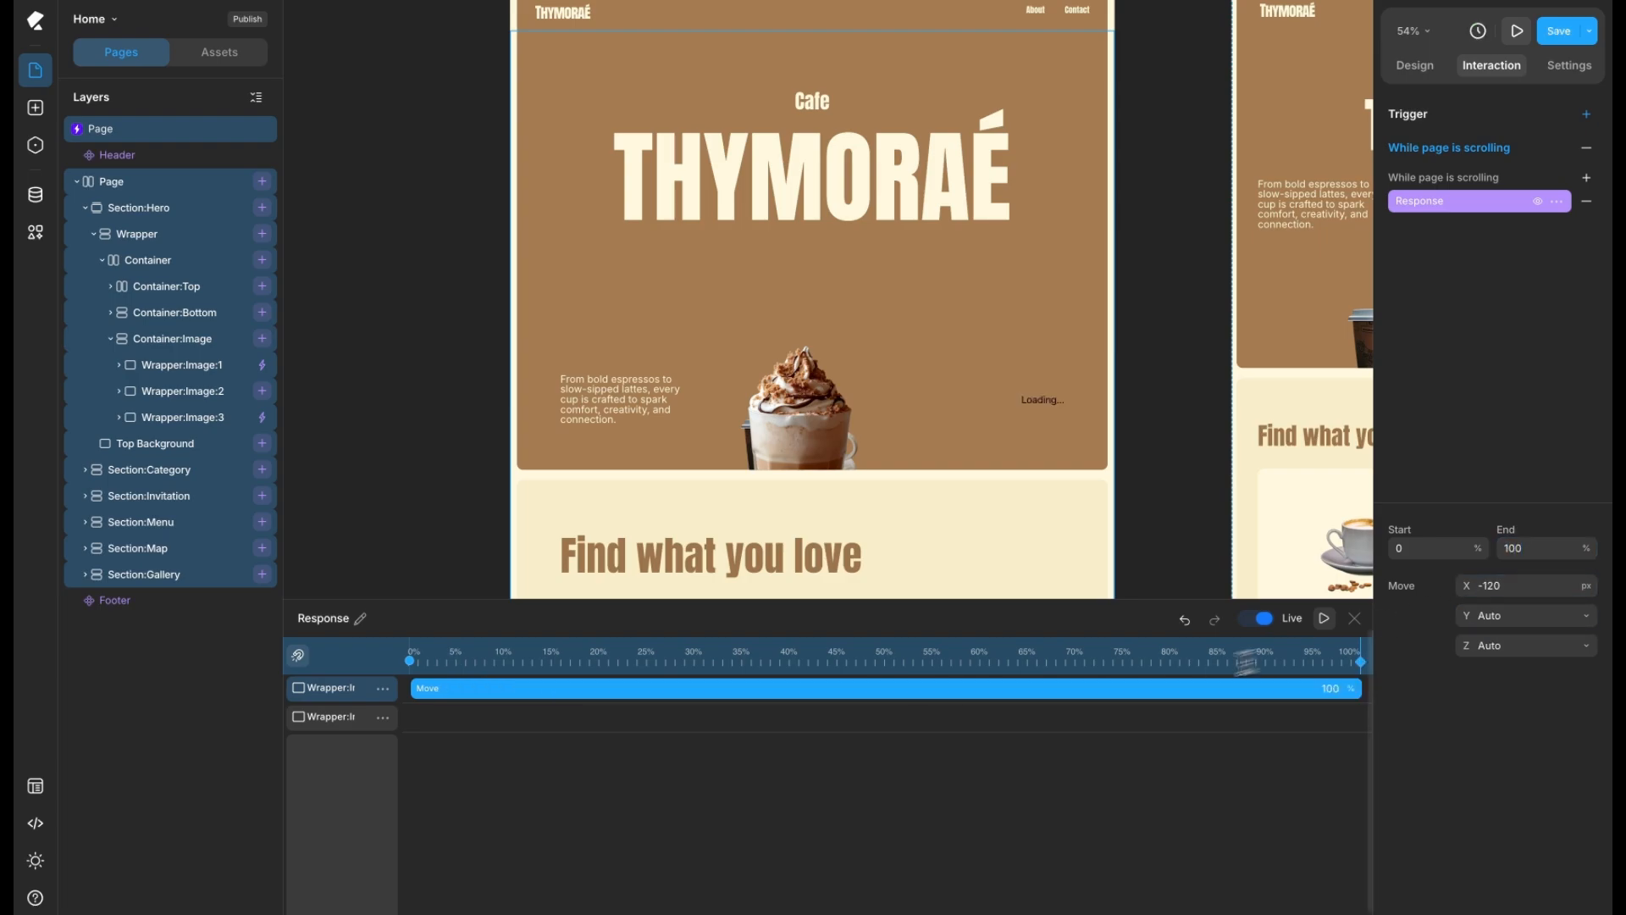
# Give Wrapper:Image:3 a Move animation that ends at 100% and open its X offset
pyautogui.click(410, 719)
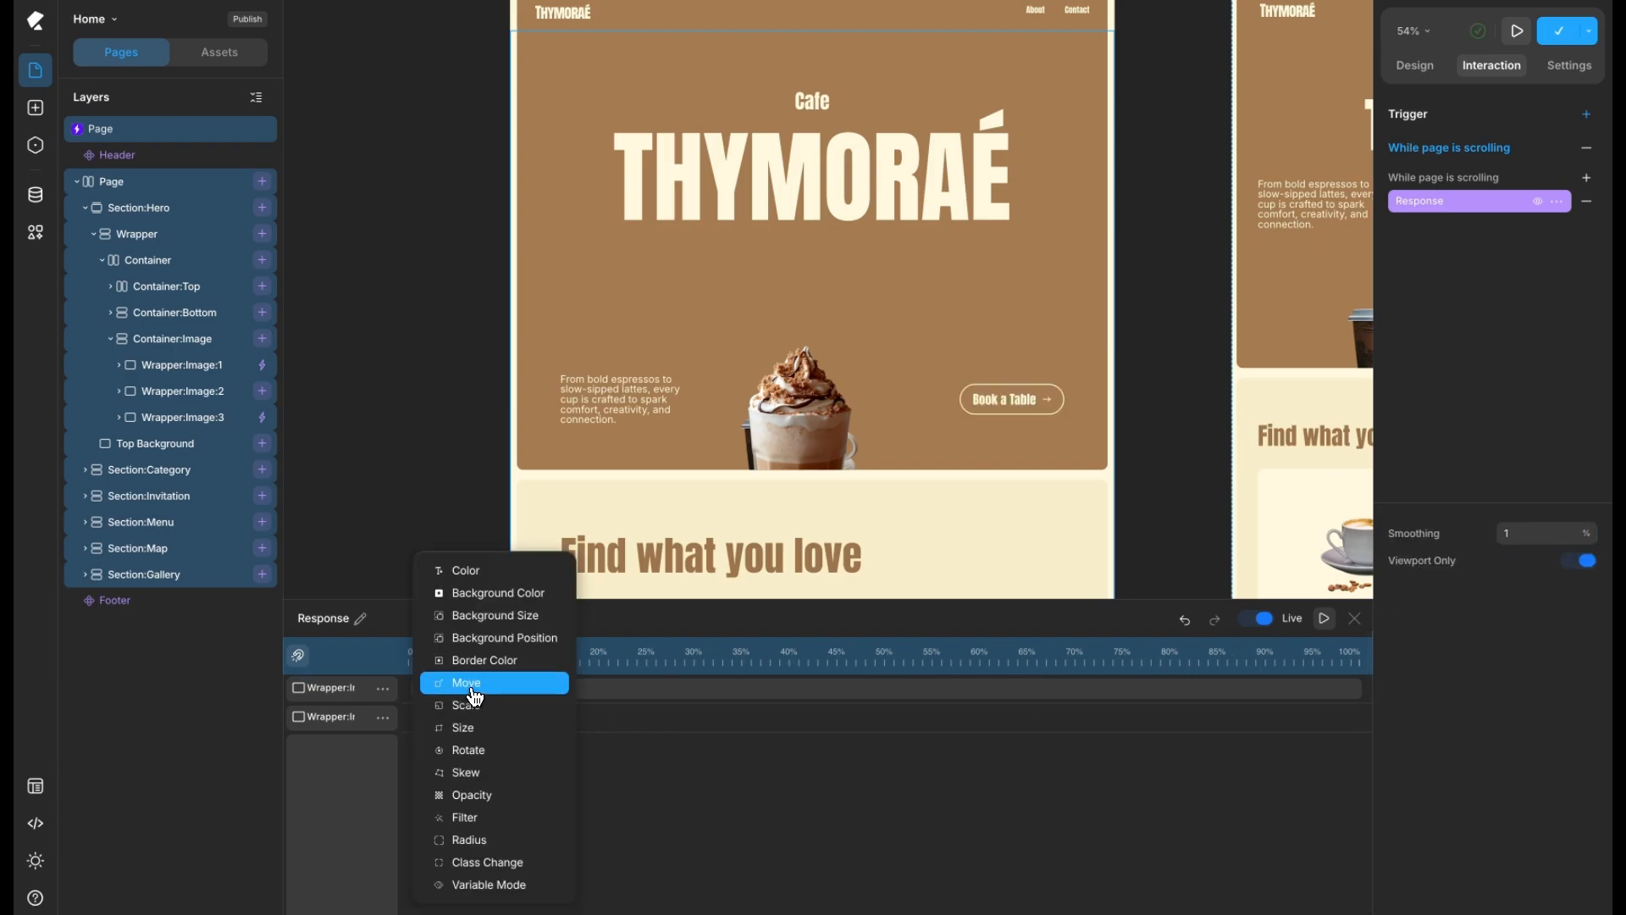
pyautogui.click(432, 687)
pyautogui.click(432, 722)
pyautogui.click(1524, 548)
pyautogui.write('100')
pyautogui.press('Return')
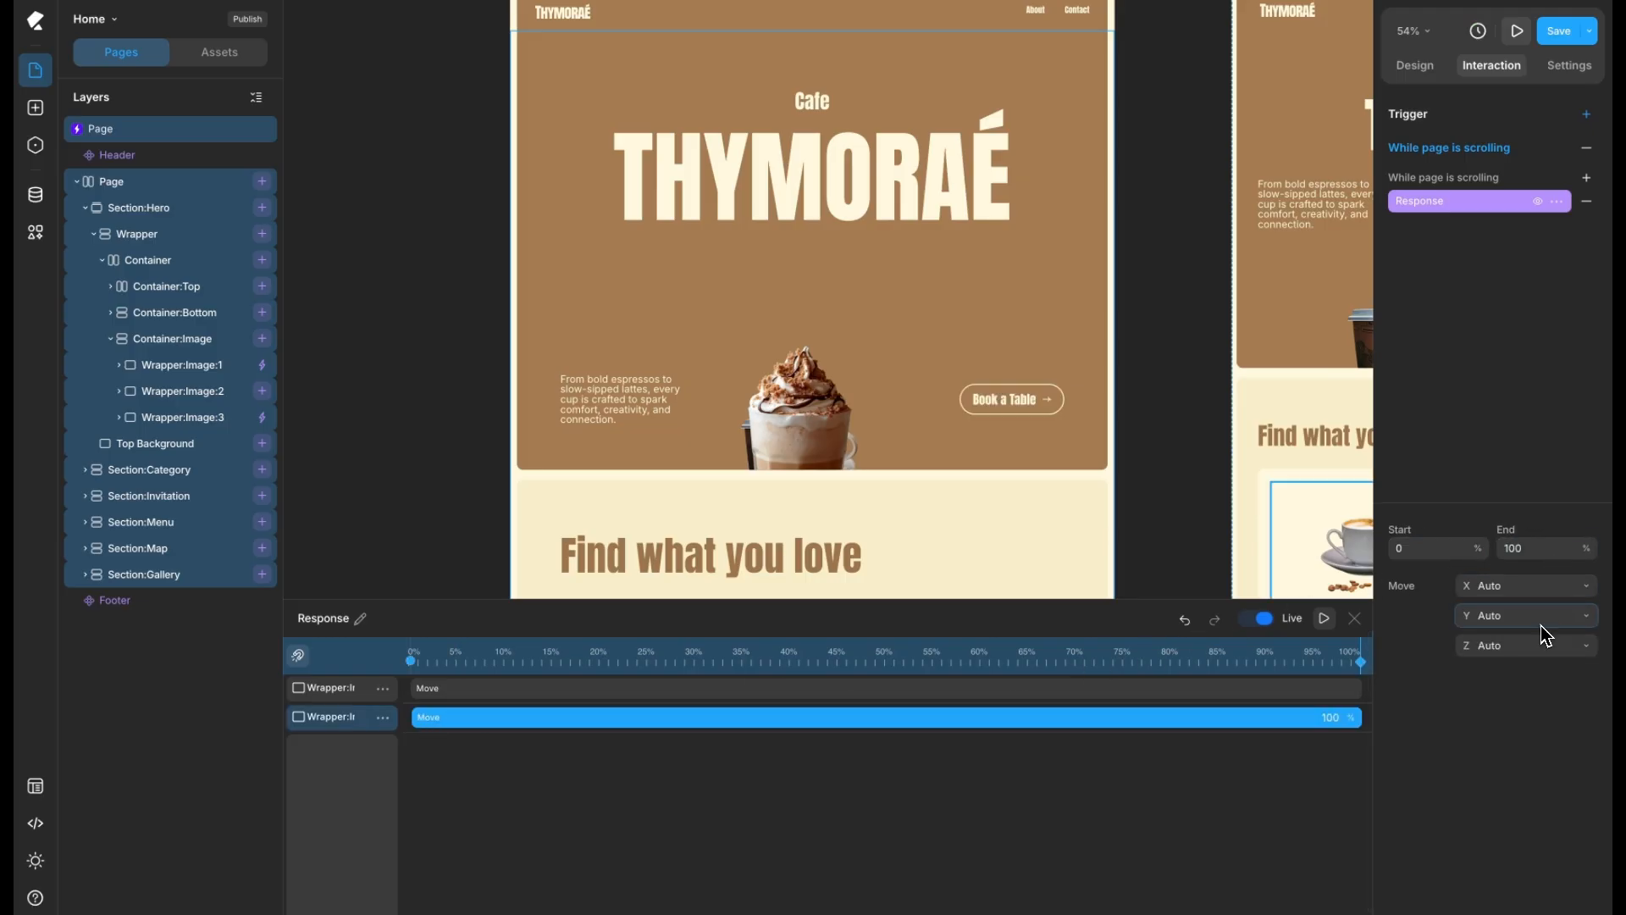
pyautogui.click(1537, 586)
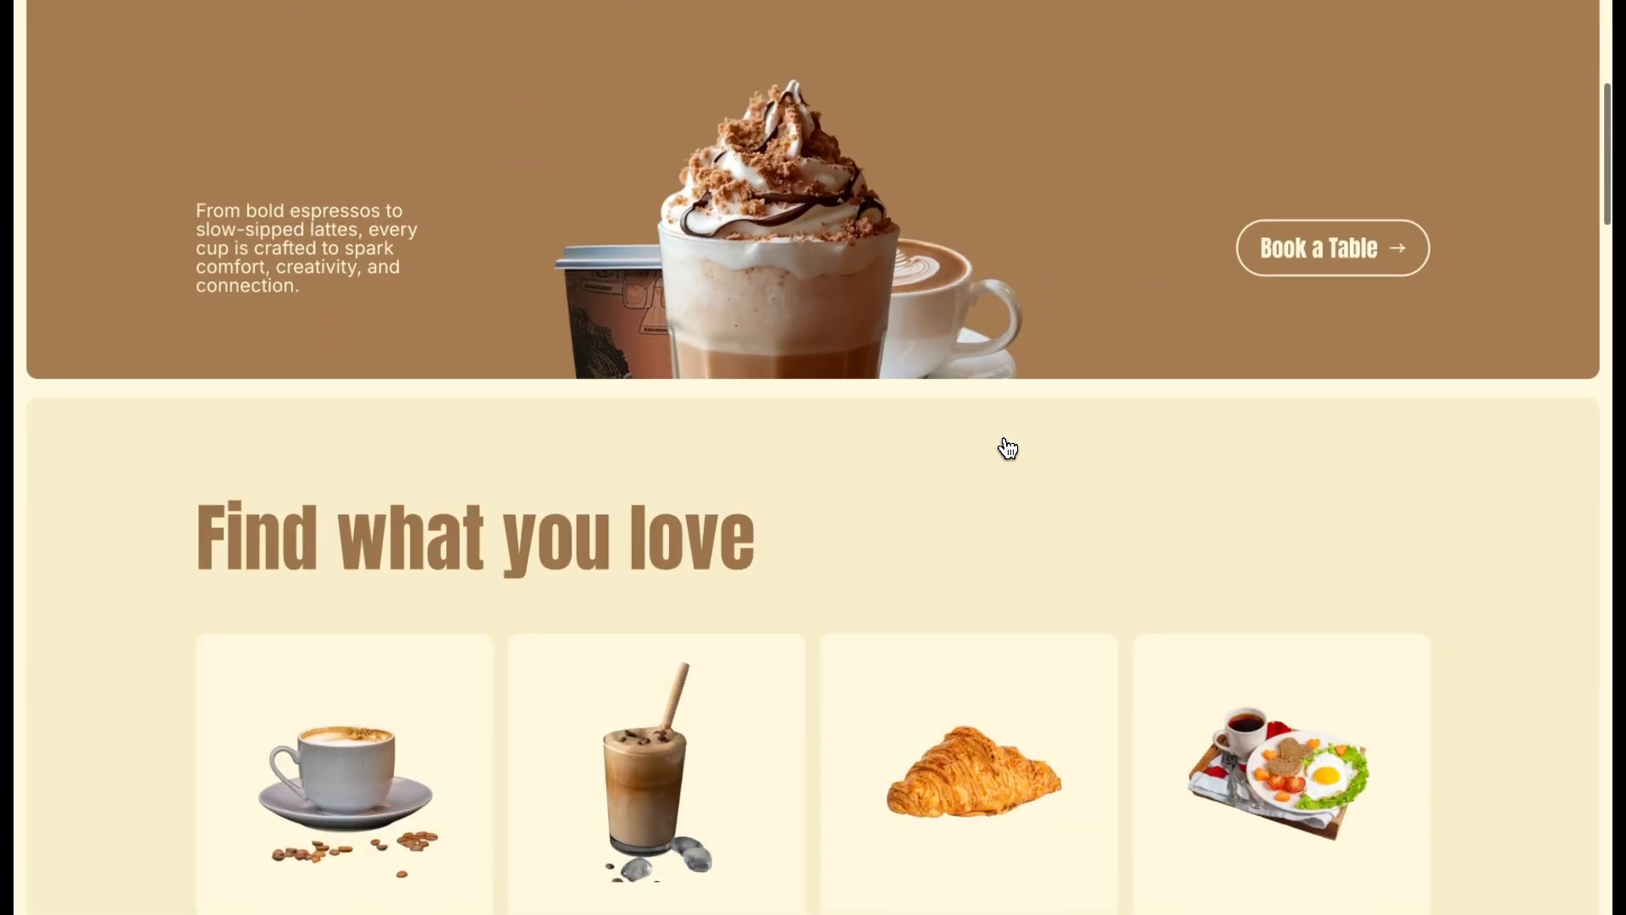
# View the hero side cups' scroll-driven movement on the page preview by going down and back up the page
pyautogui.scroll(-3, 1005, 446)
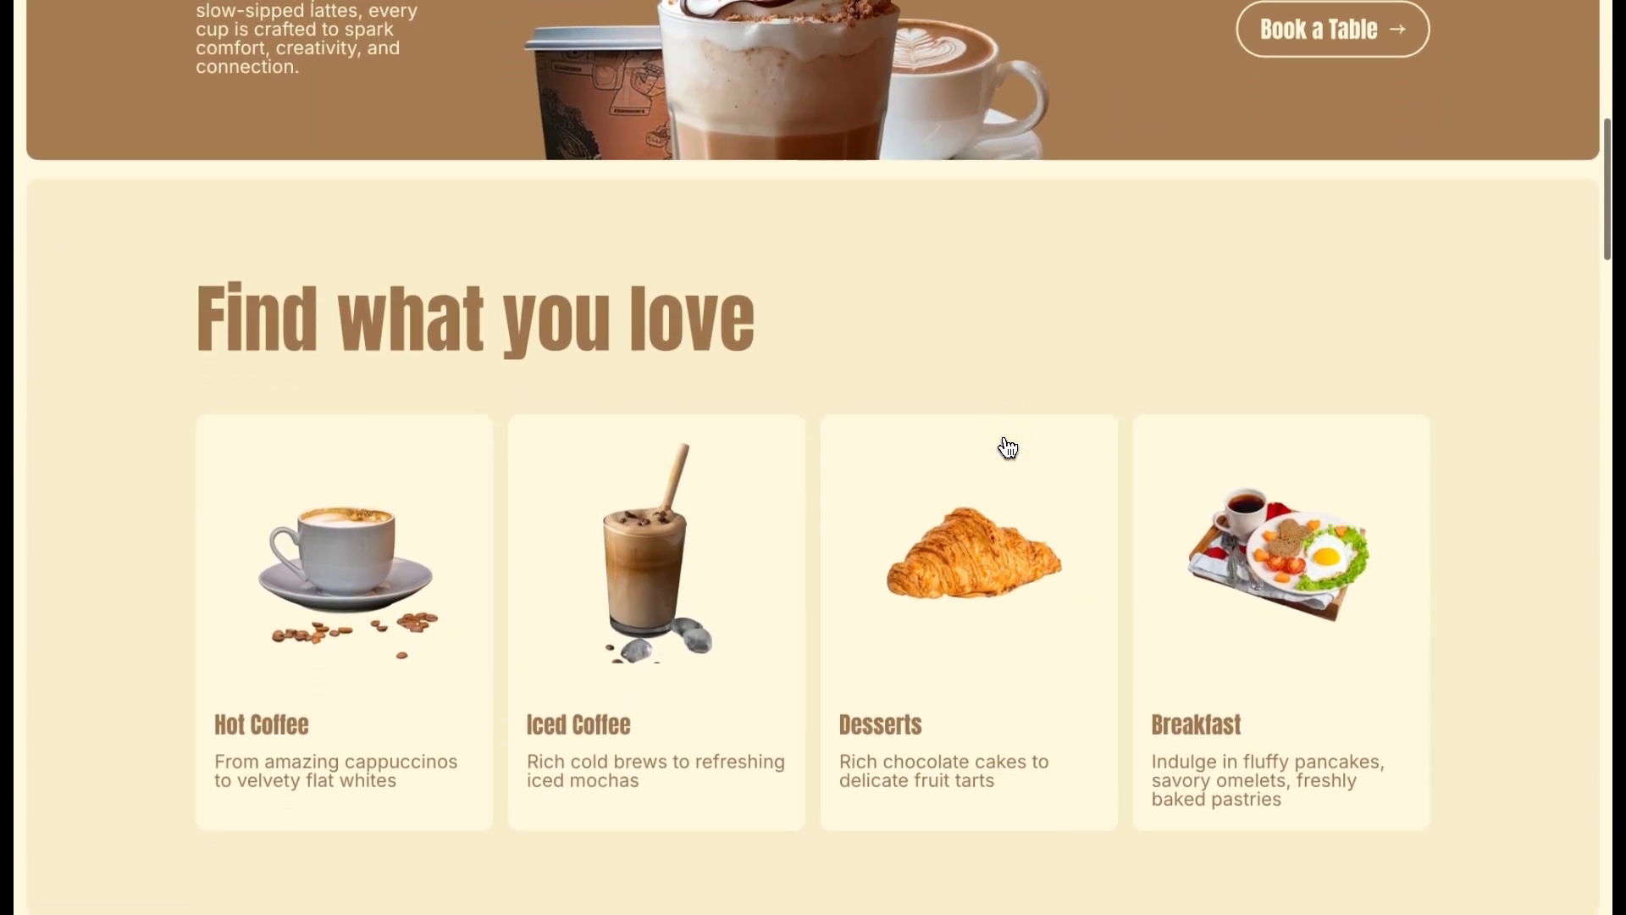
pyautogui.scroll(6, 1008, 447)
pyautogui.scroll(-5, 1008, 447)
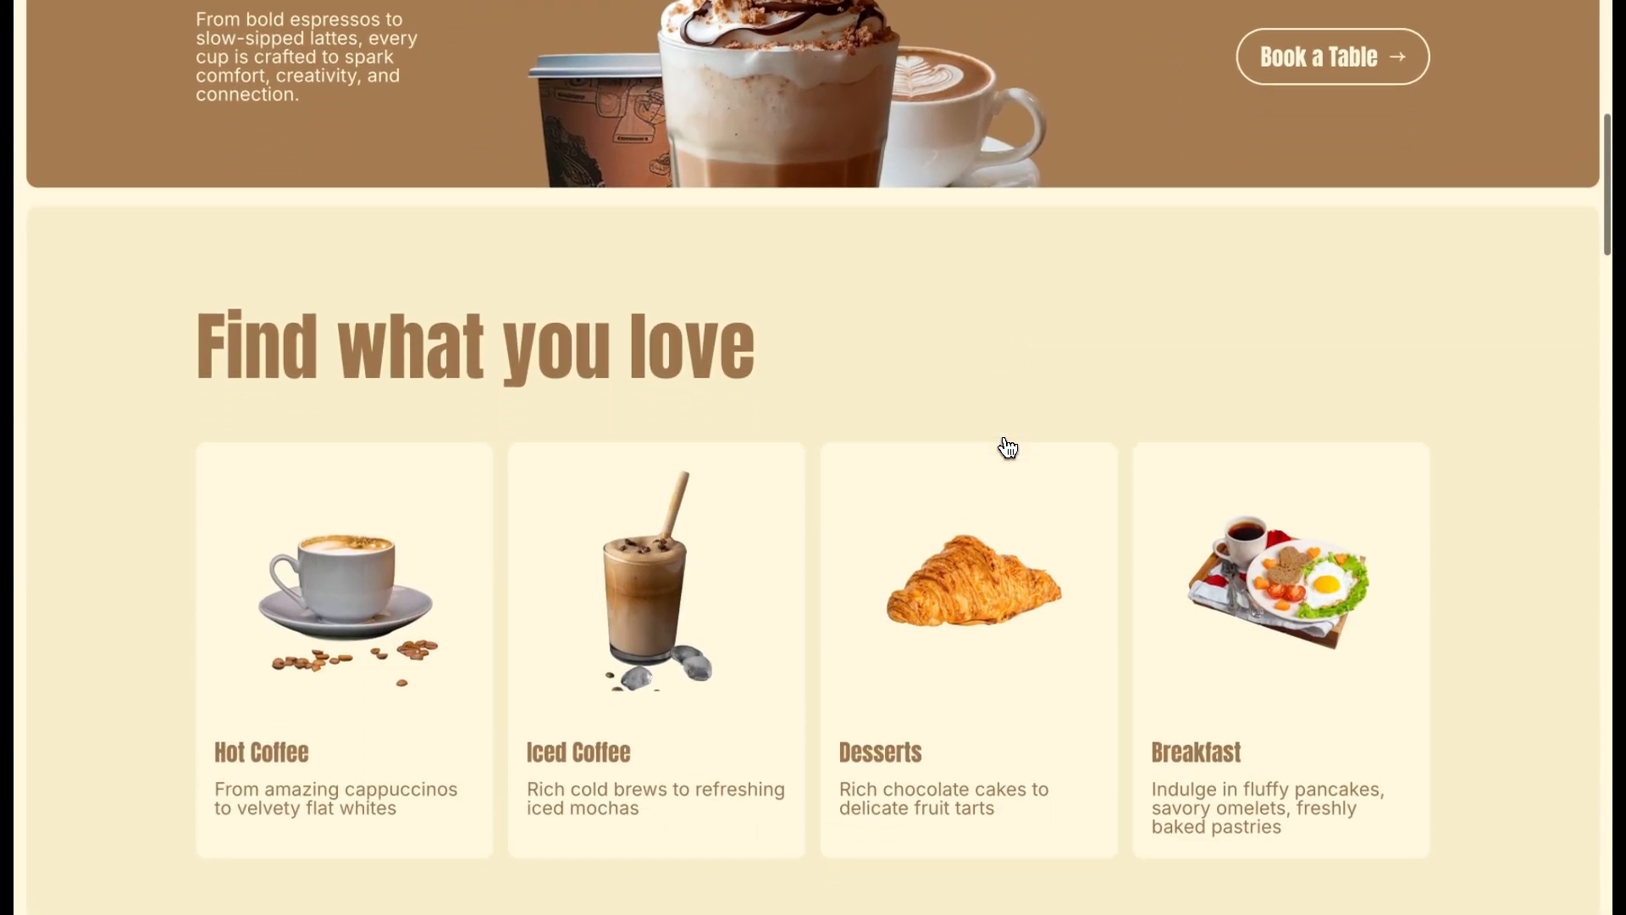
pyautogui.scroll(5, 1008, 447)
pyautogui.scroll(2, 1008, 447)
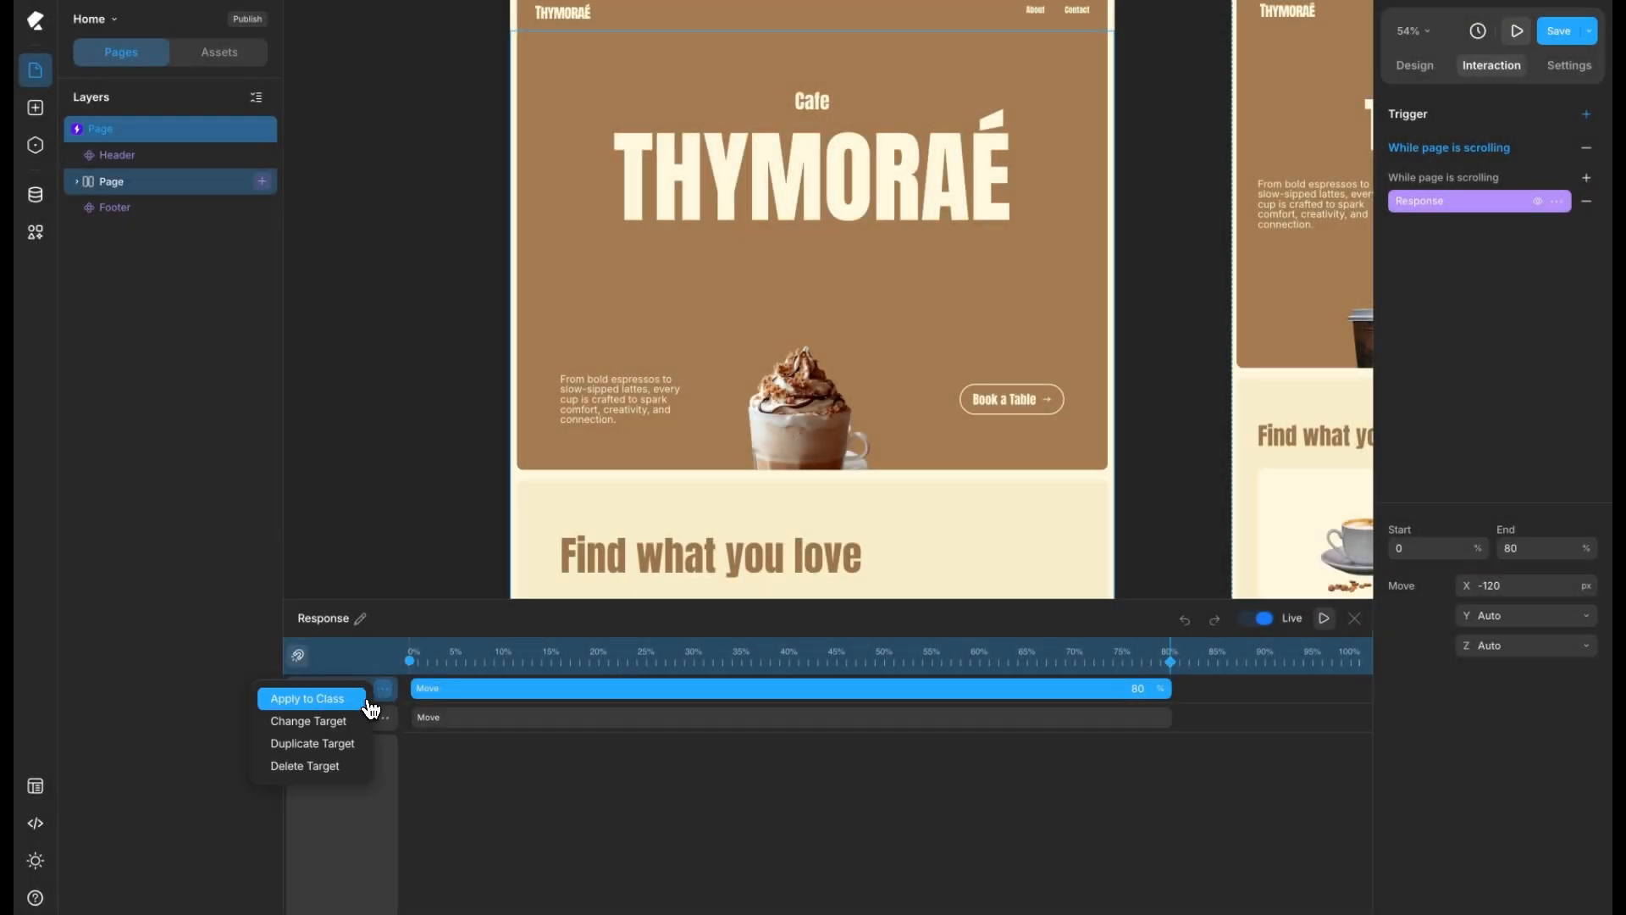
# Turn on Apply to class for the response's first target, Wrapper:Image:1
pyautogui.click(357, 708)
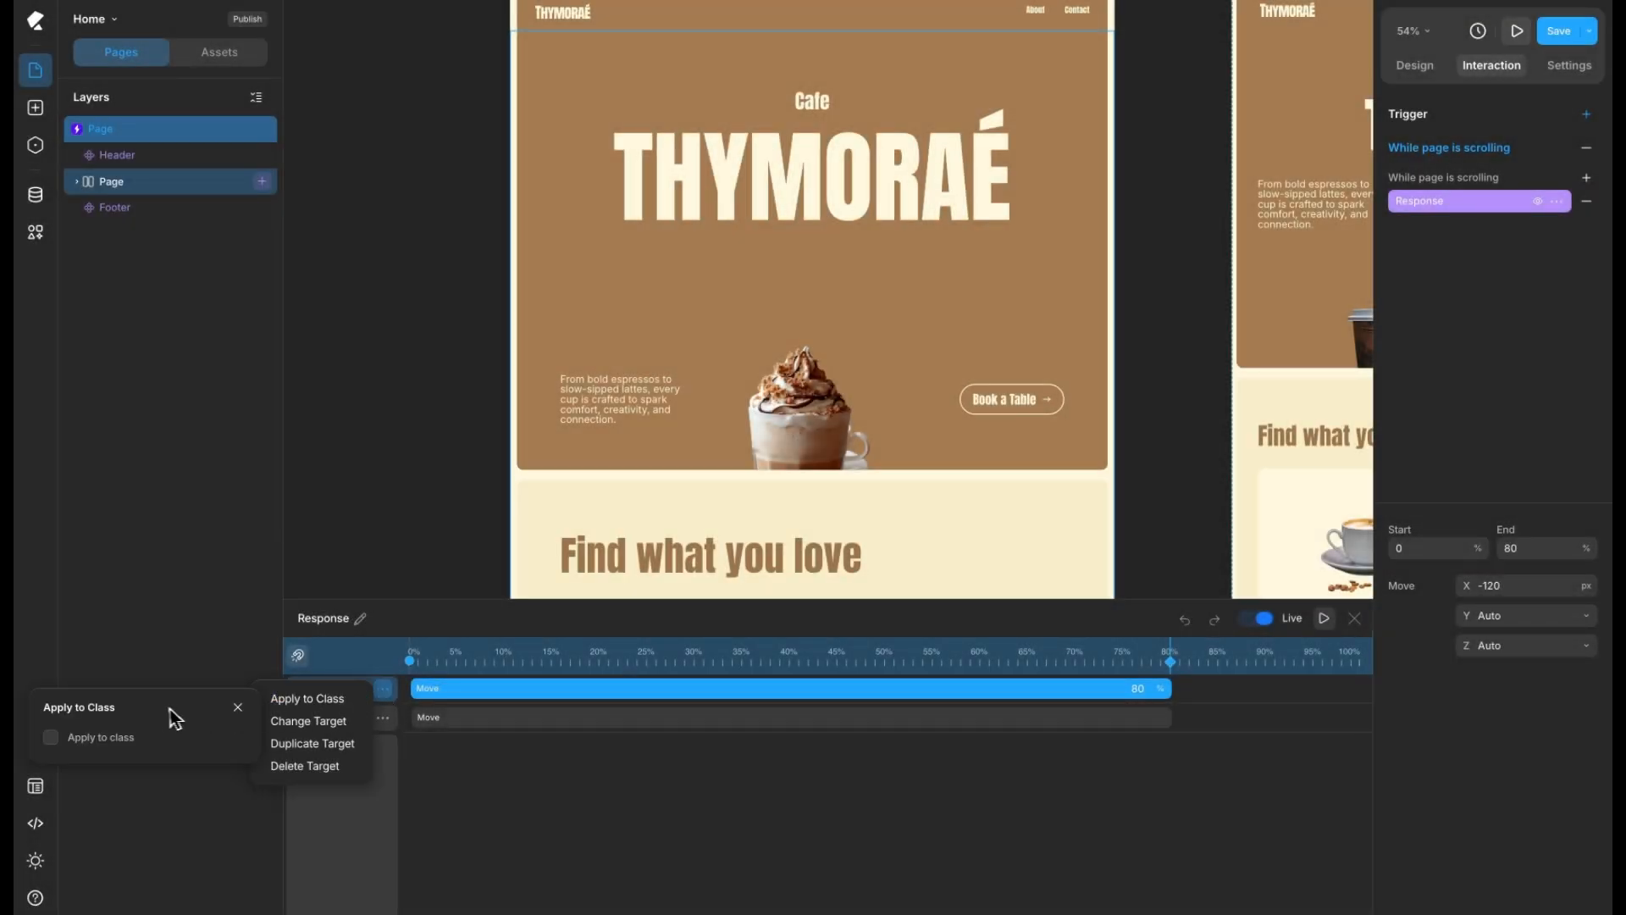
pyautogui.moveTo(170, 709); pyautogui.dragTo(617, 311)
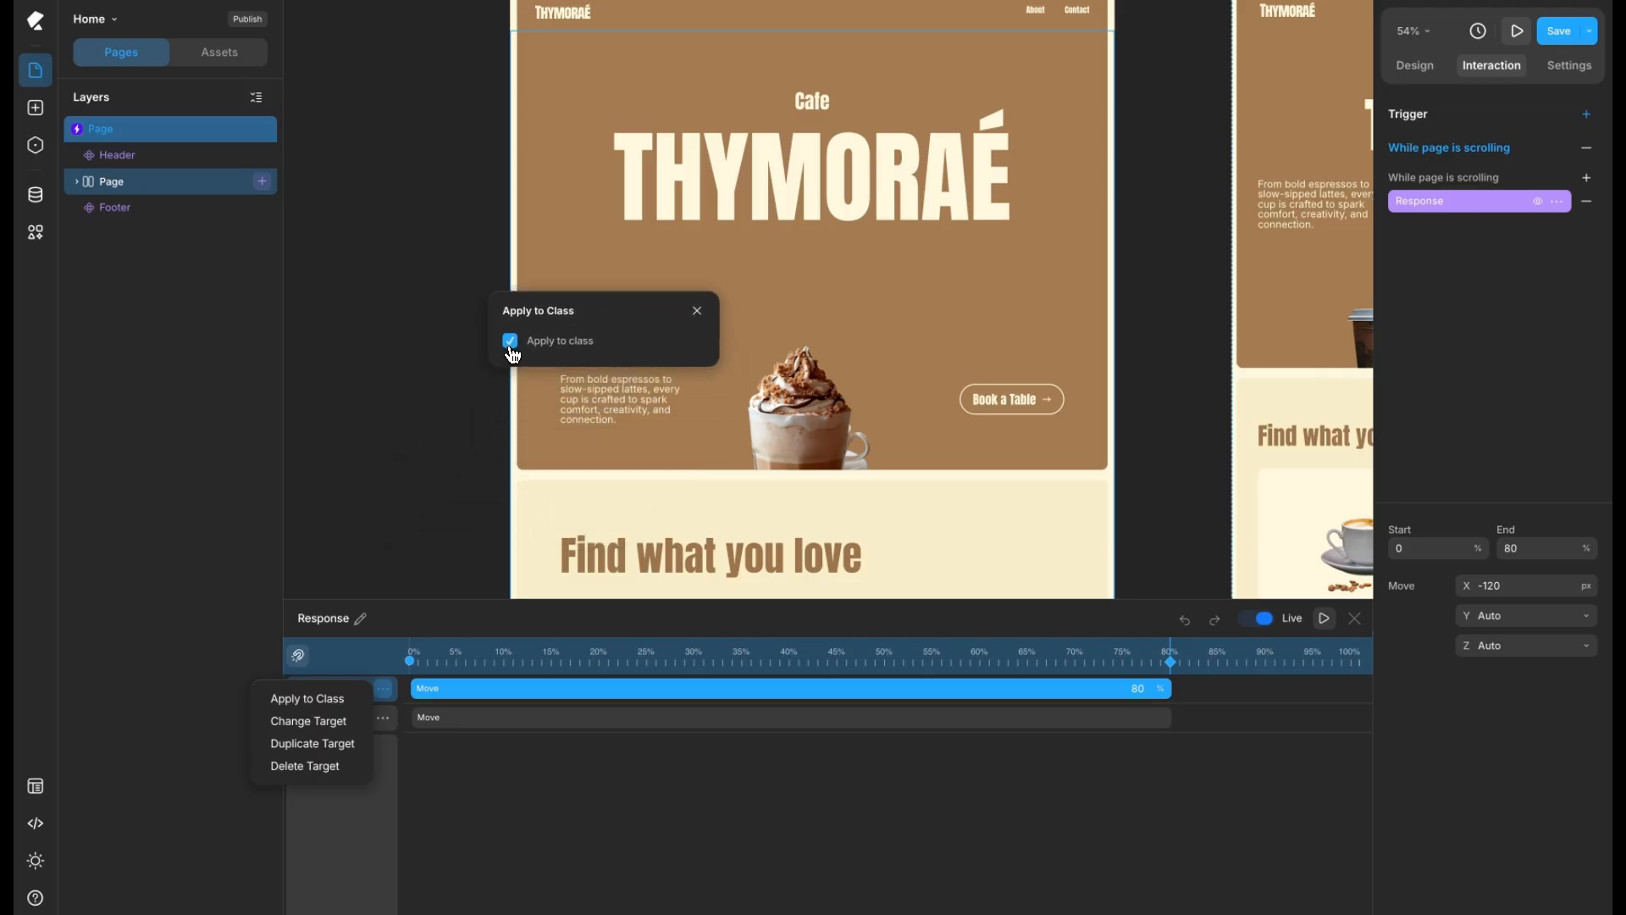
pyautogui.click(698, 312)
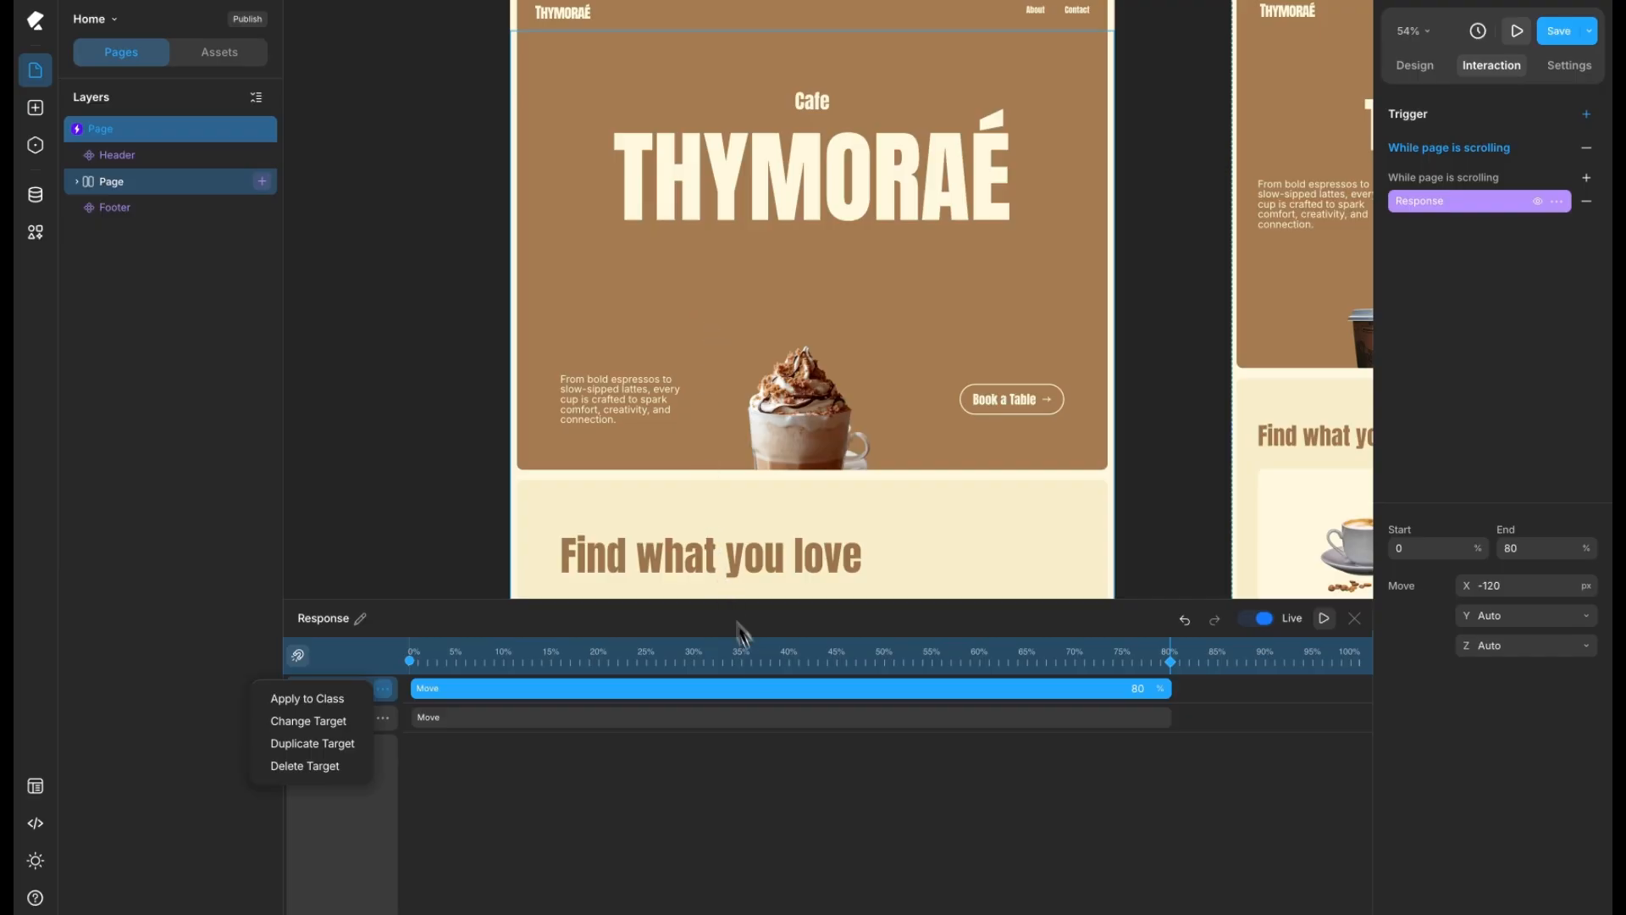
# Review the copy options for timing, properties and interaction of the first target's Move animation
pyautogui.click(807, 687)
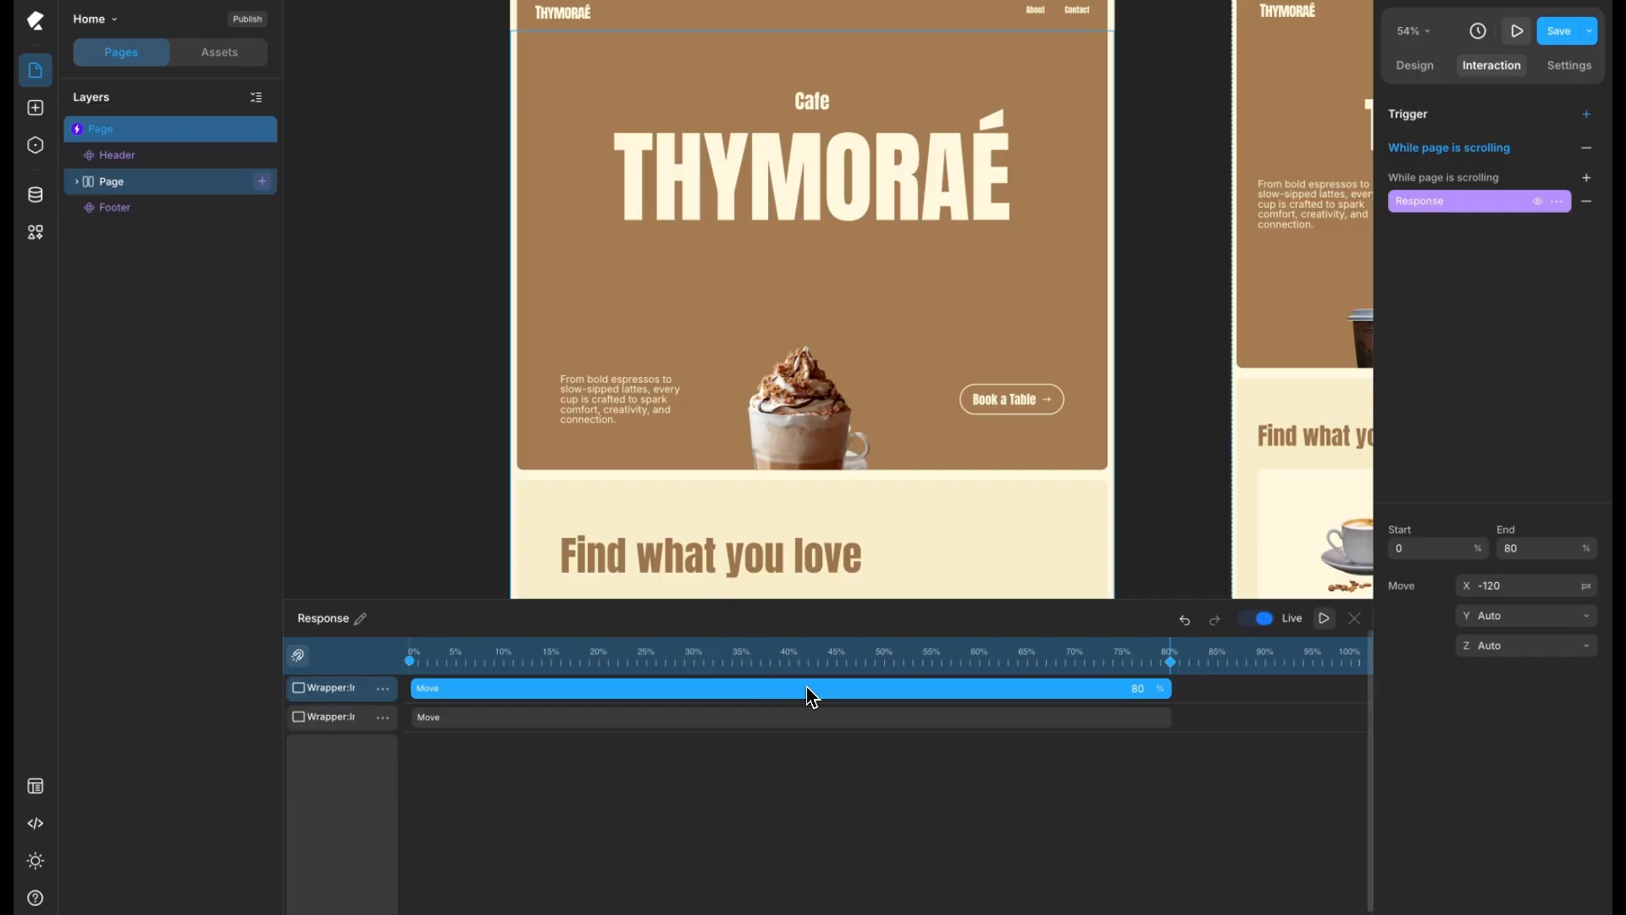
pyautogui.rightClick(809, 694)
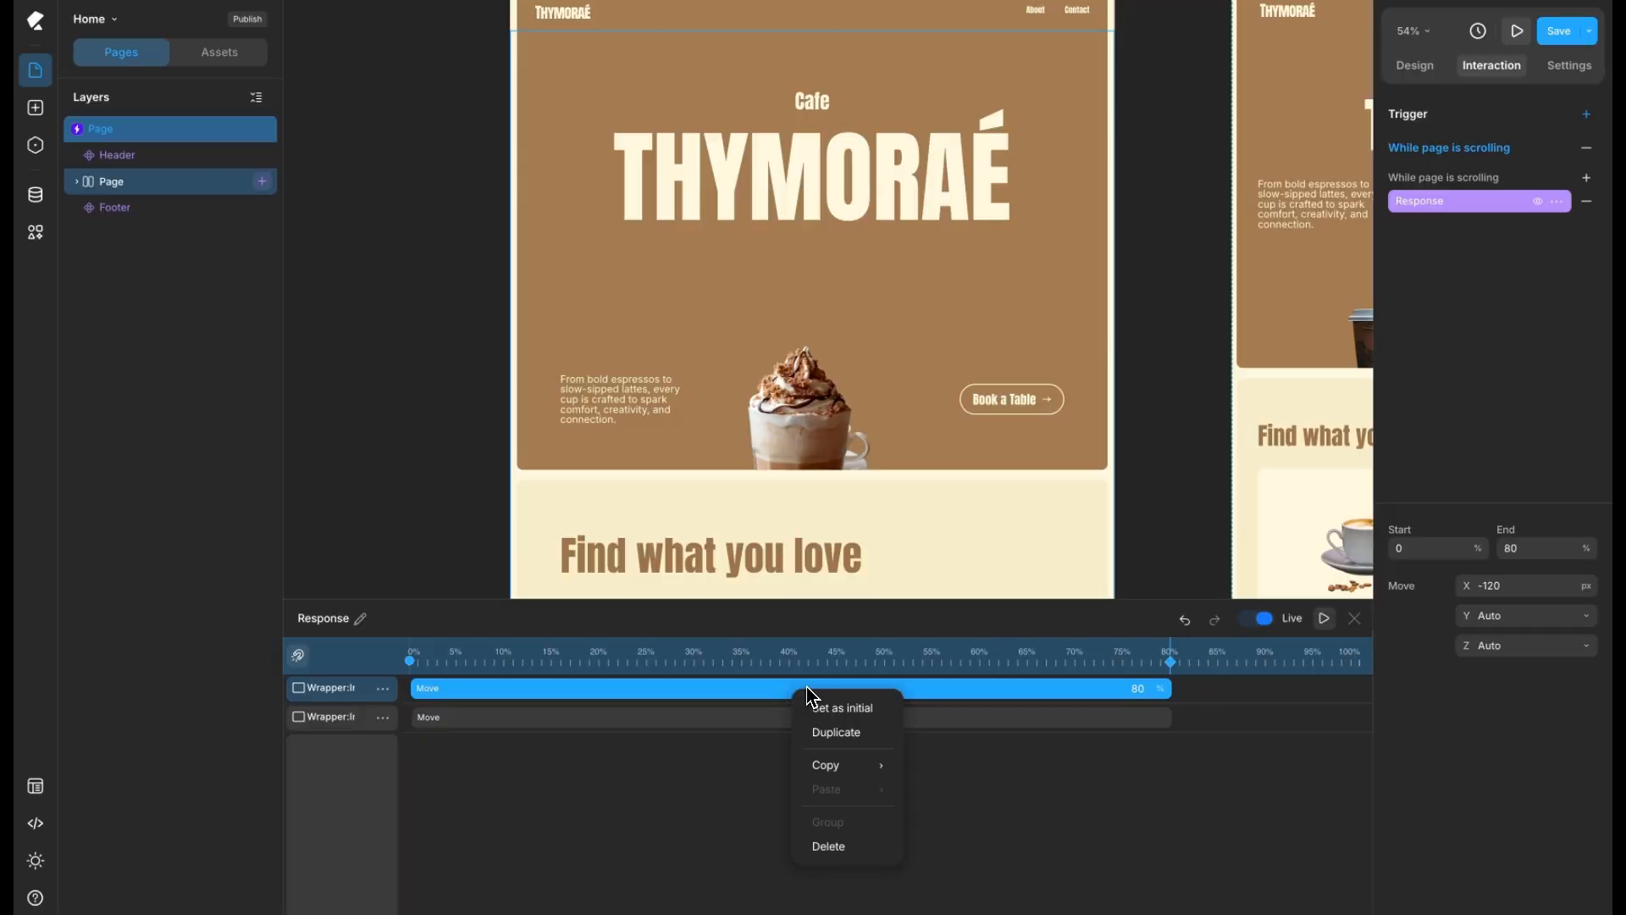
pyautogui.moveTo(838, 766)
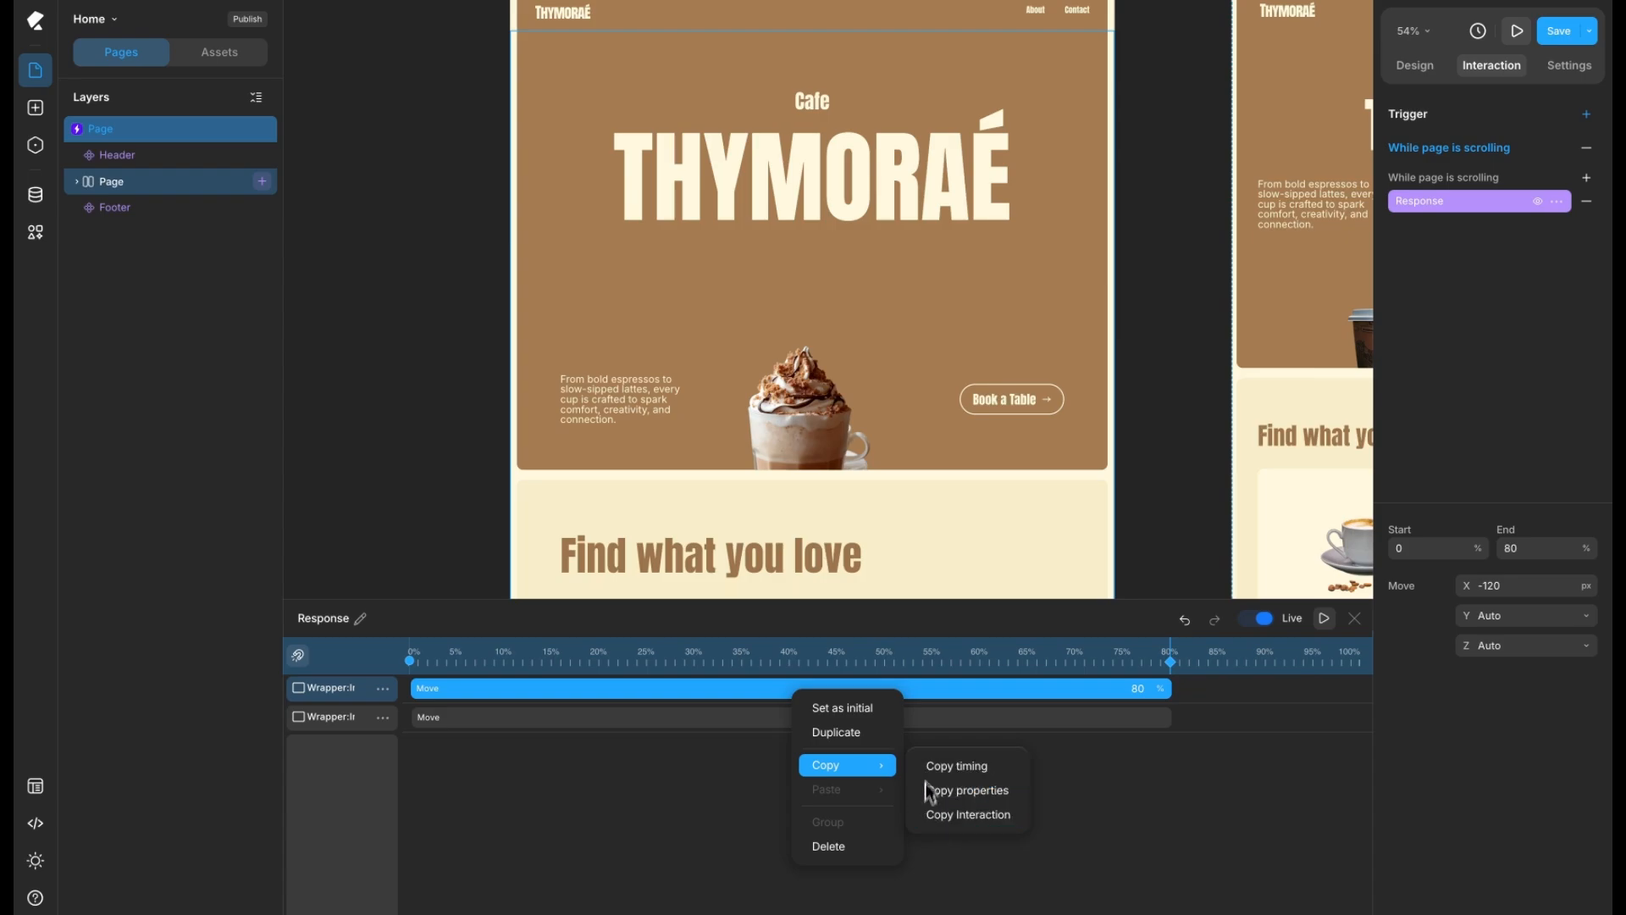
pyautogui.click(986, 735)
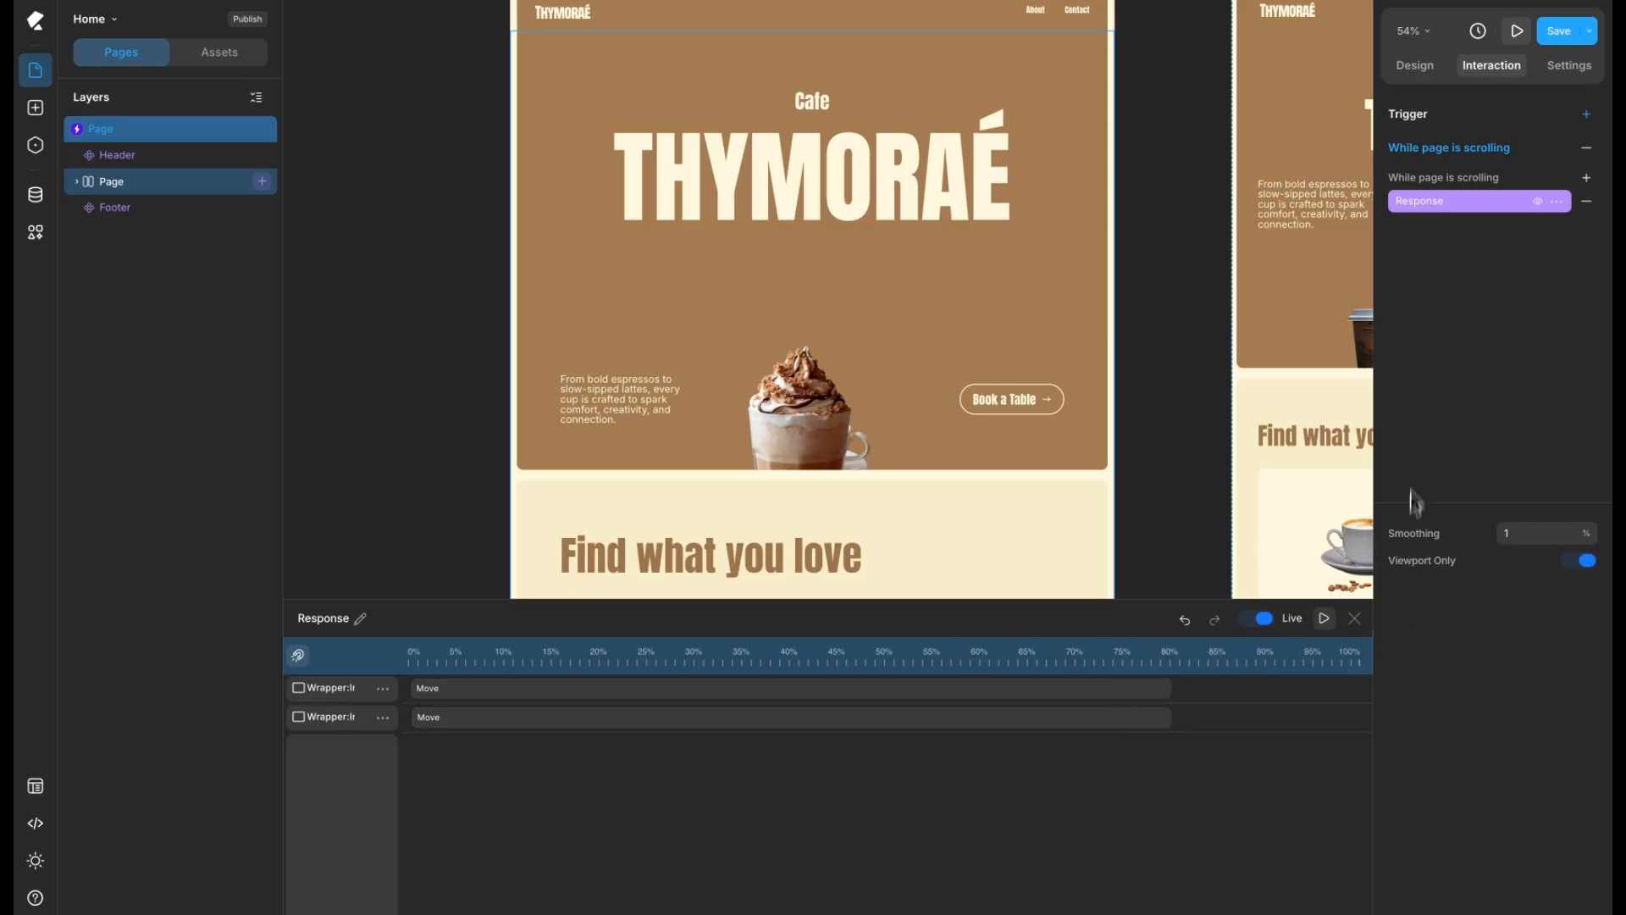
# Review the response's breakpoint options and view the page at the Desktop, Tablet, Landscape and Mobile sizes
pyautogui.click(1556, 202)
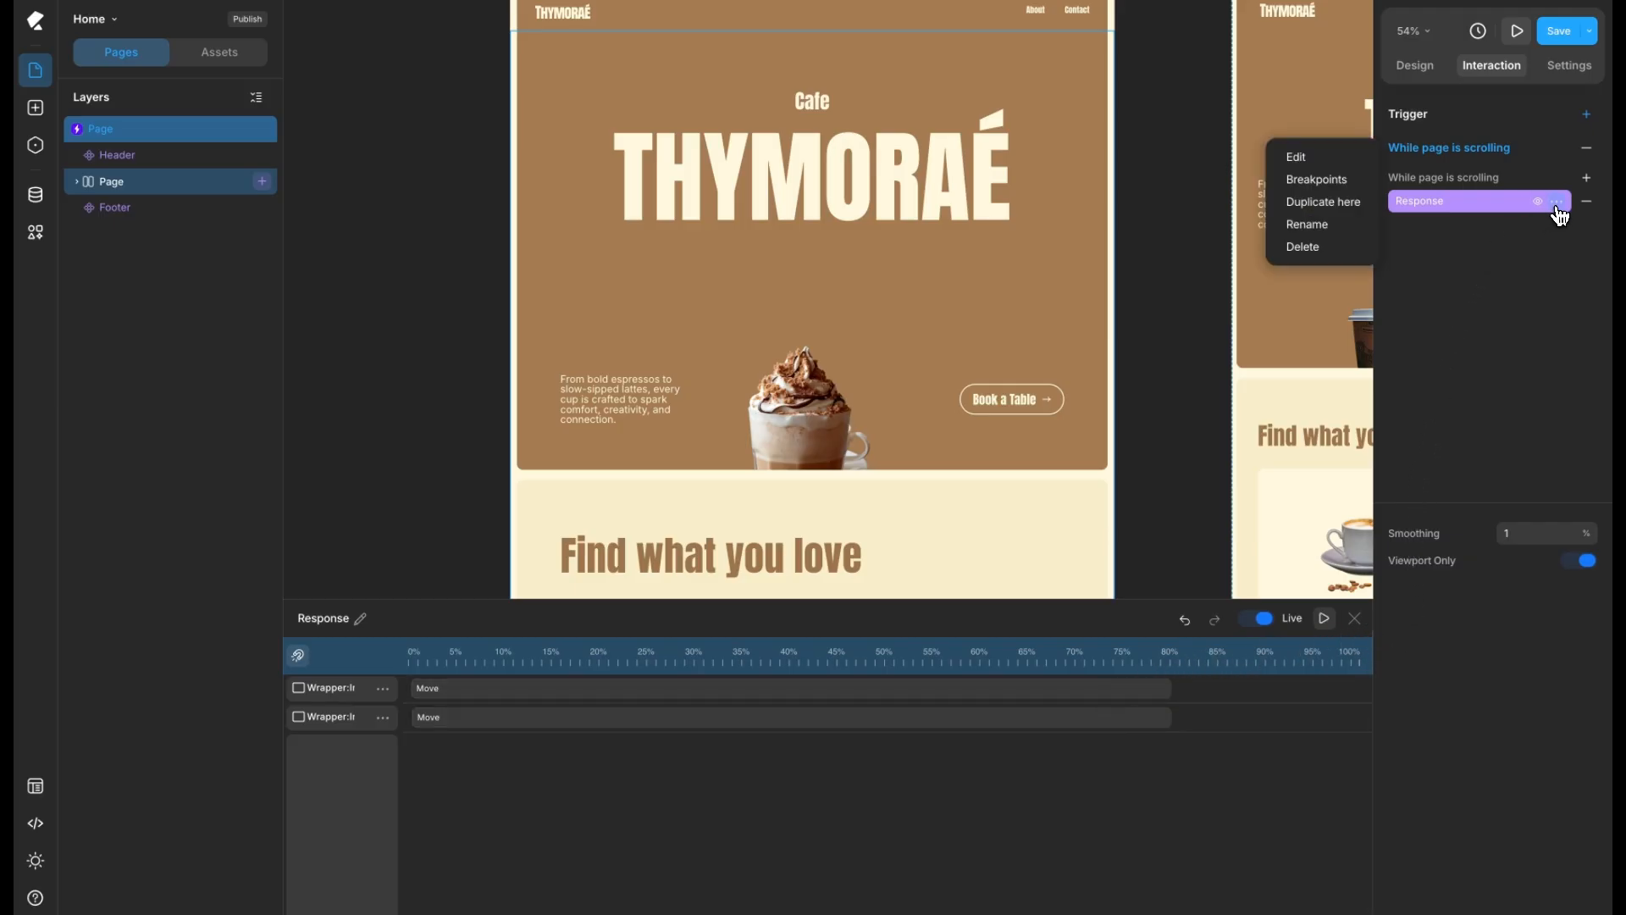
pyautogui.click(1356, 187)
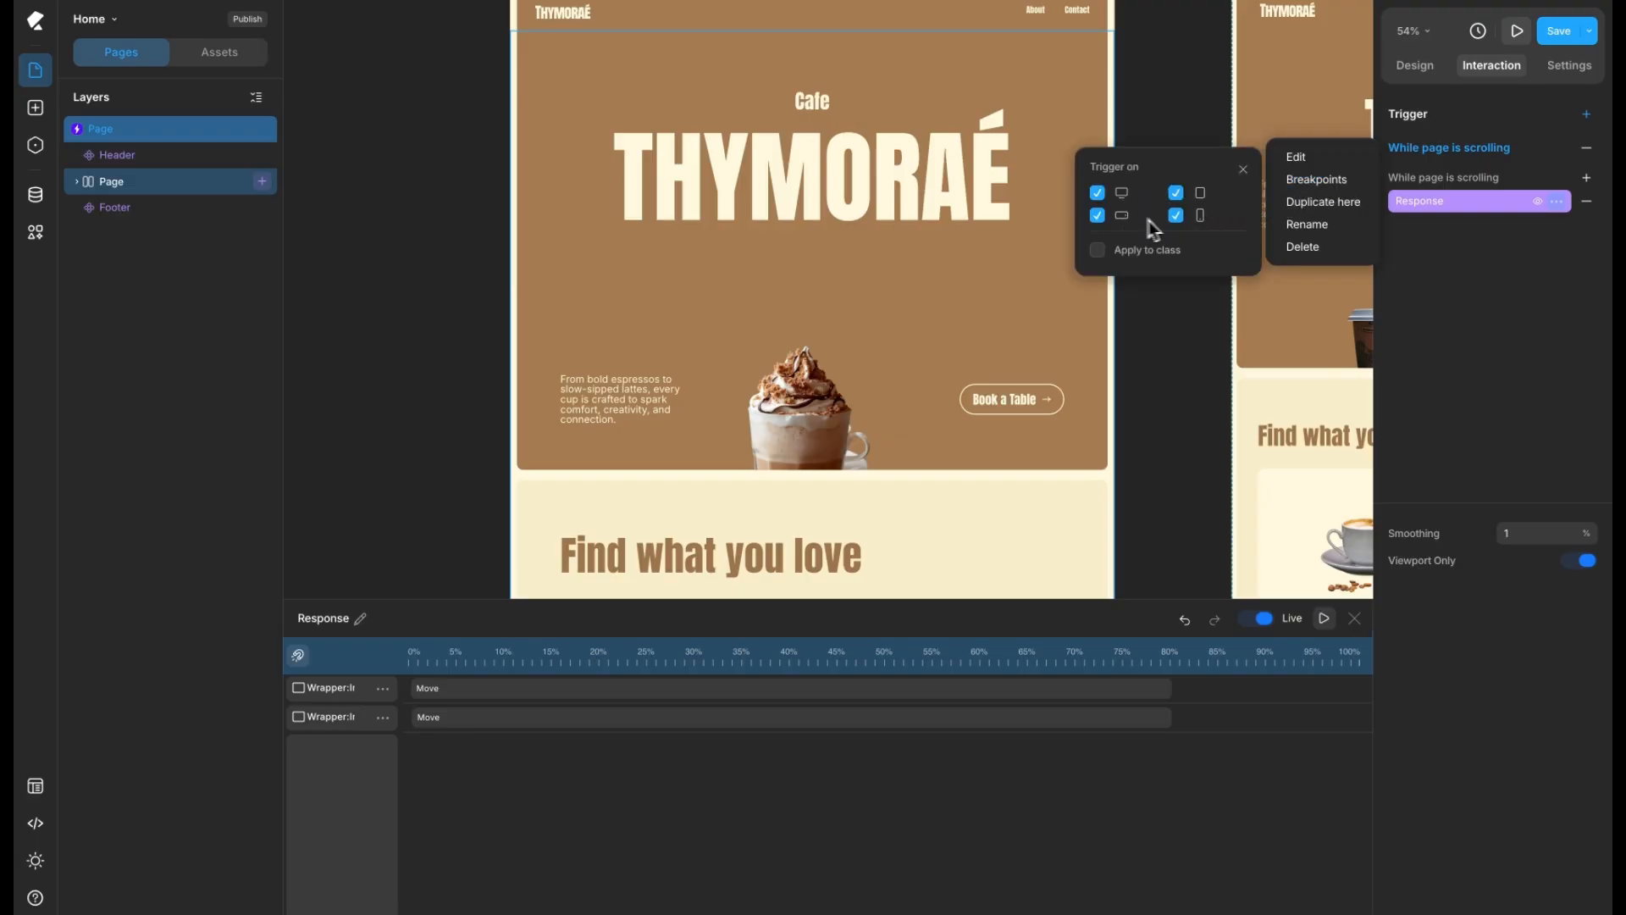
pyautogui.click(1244, 170)
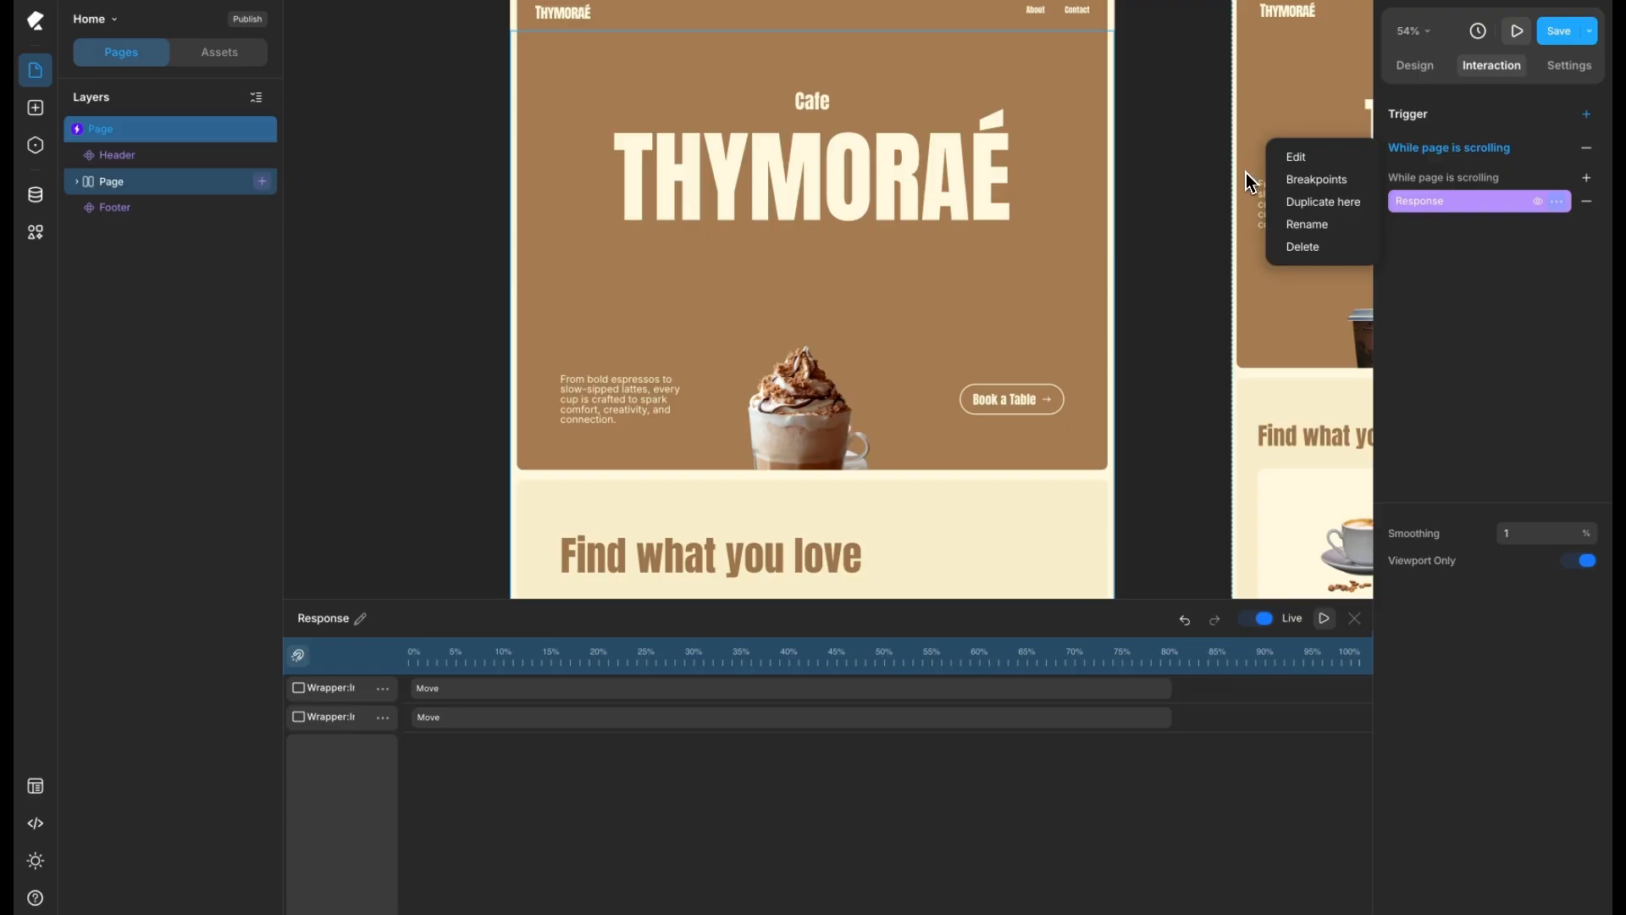
pyautogui.press('Escape')
pyautogui.scroll(-5, 1172, 215)
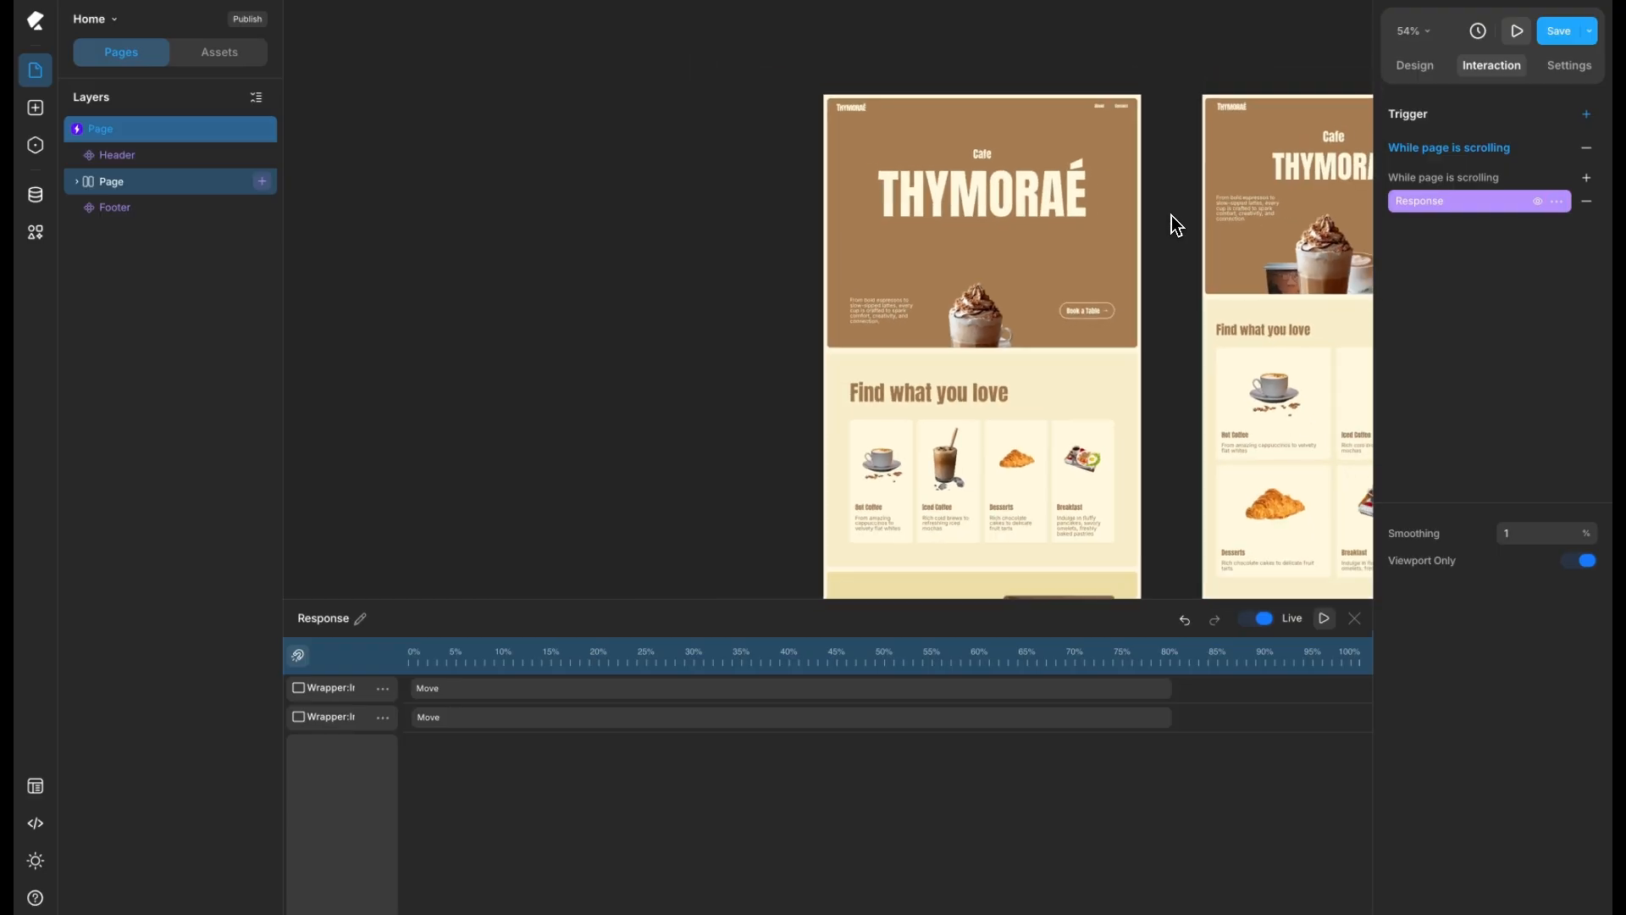
pyautogui.scroll(-5, 1171, 215)
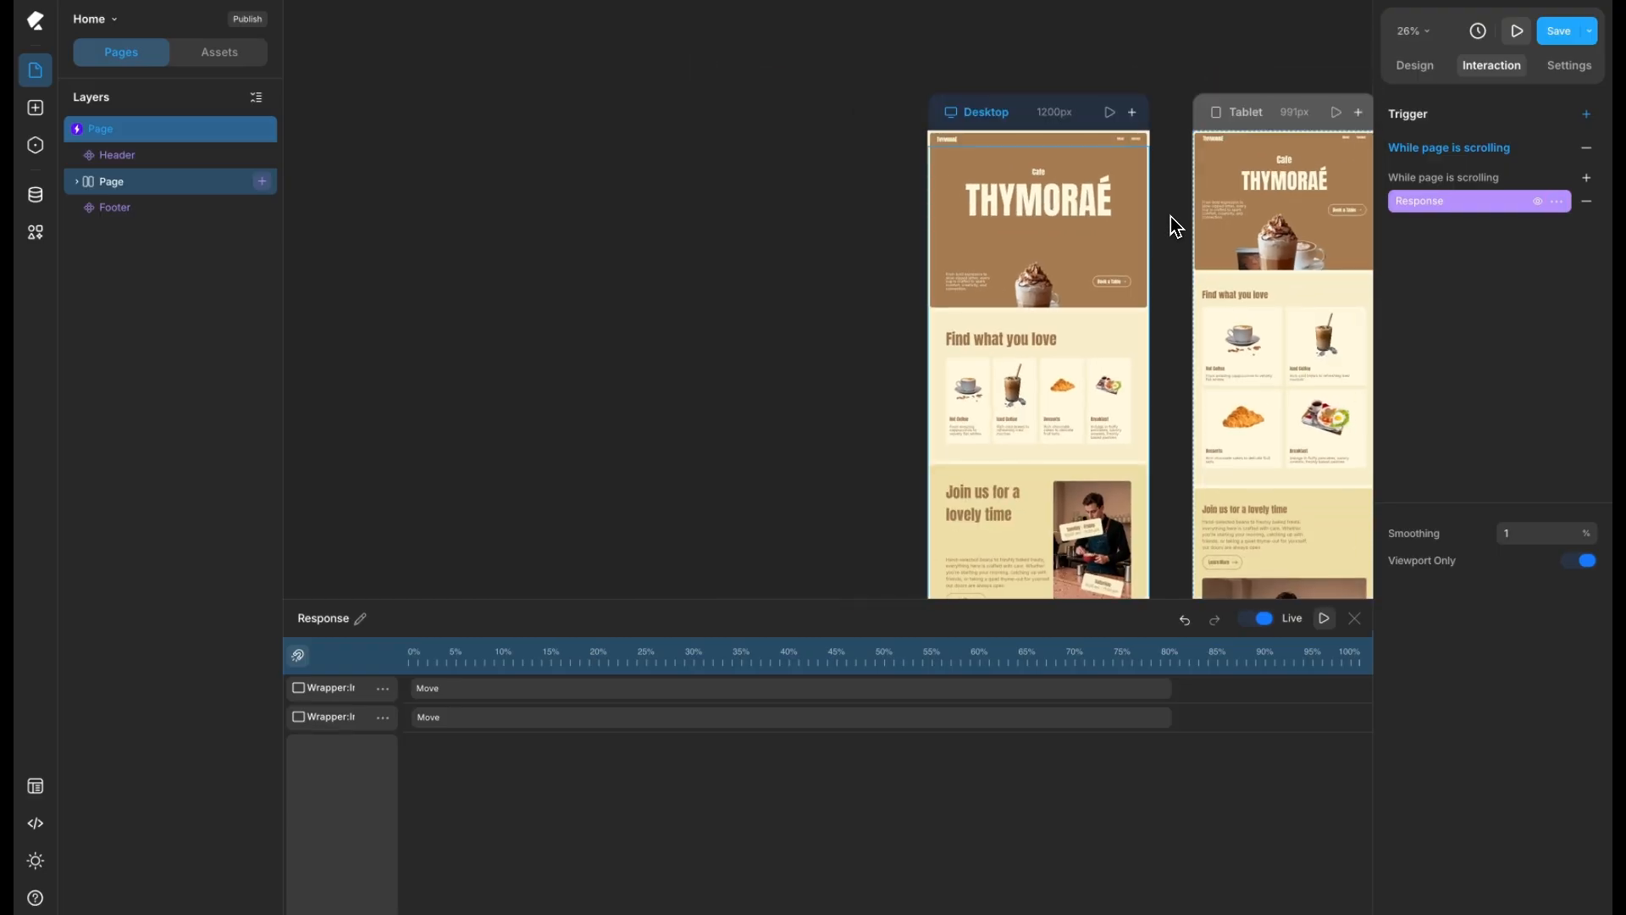
pyautogui.scroll(-4, 1171, 217)
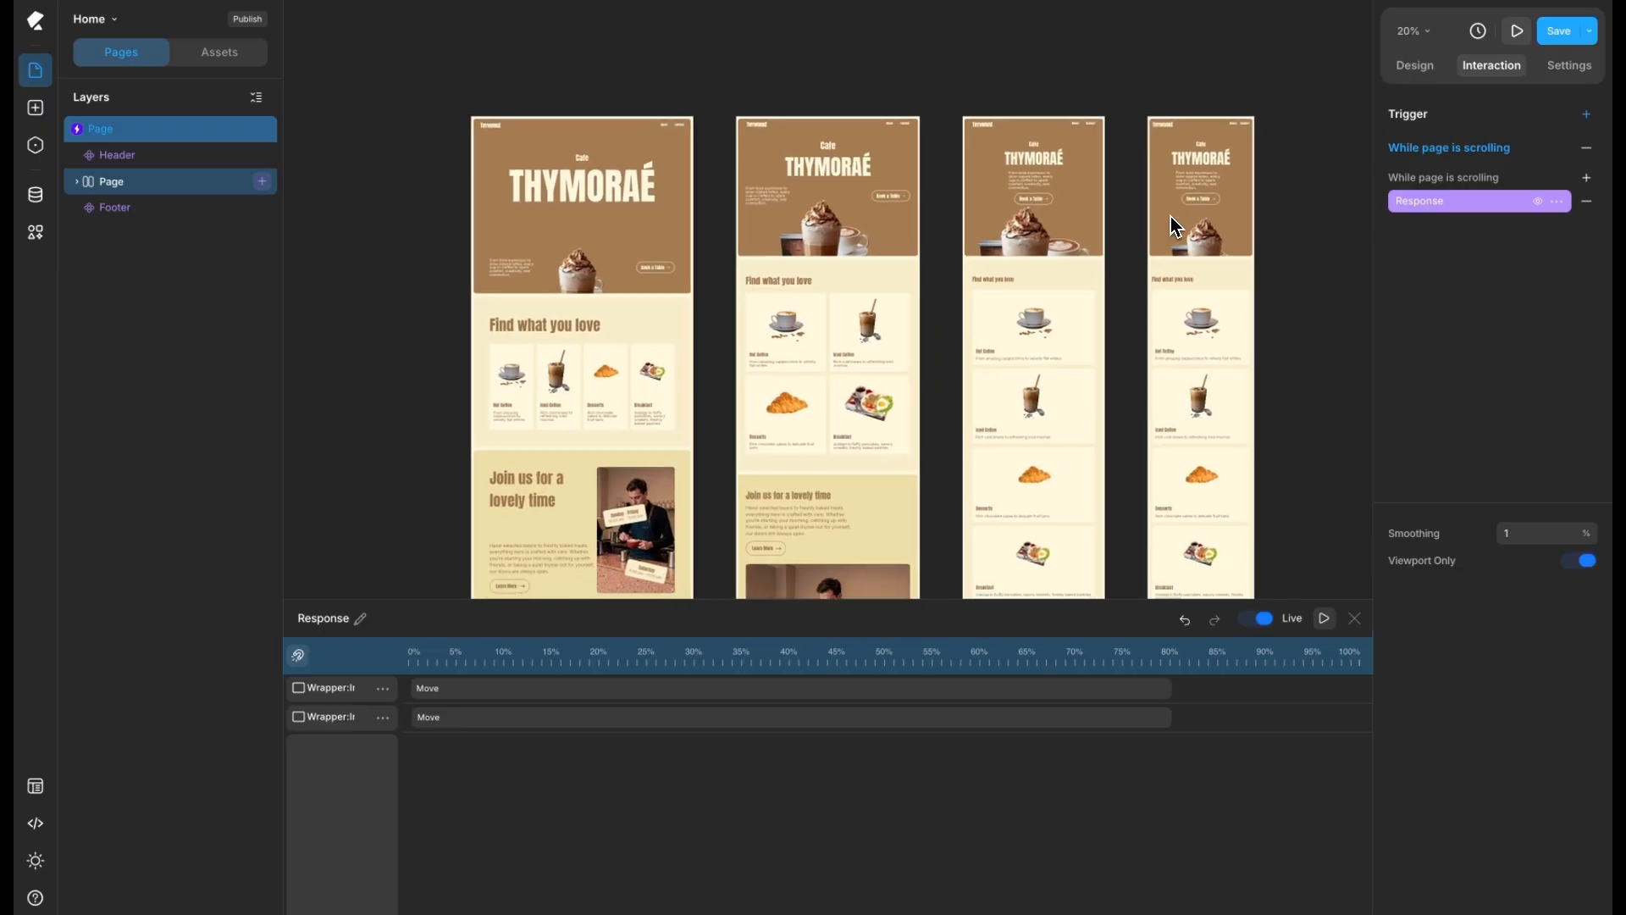
pyautogui.scroll(-2, 1170, 216)
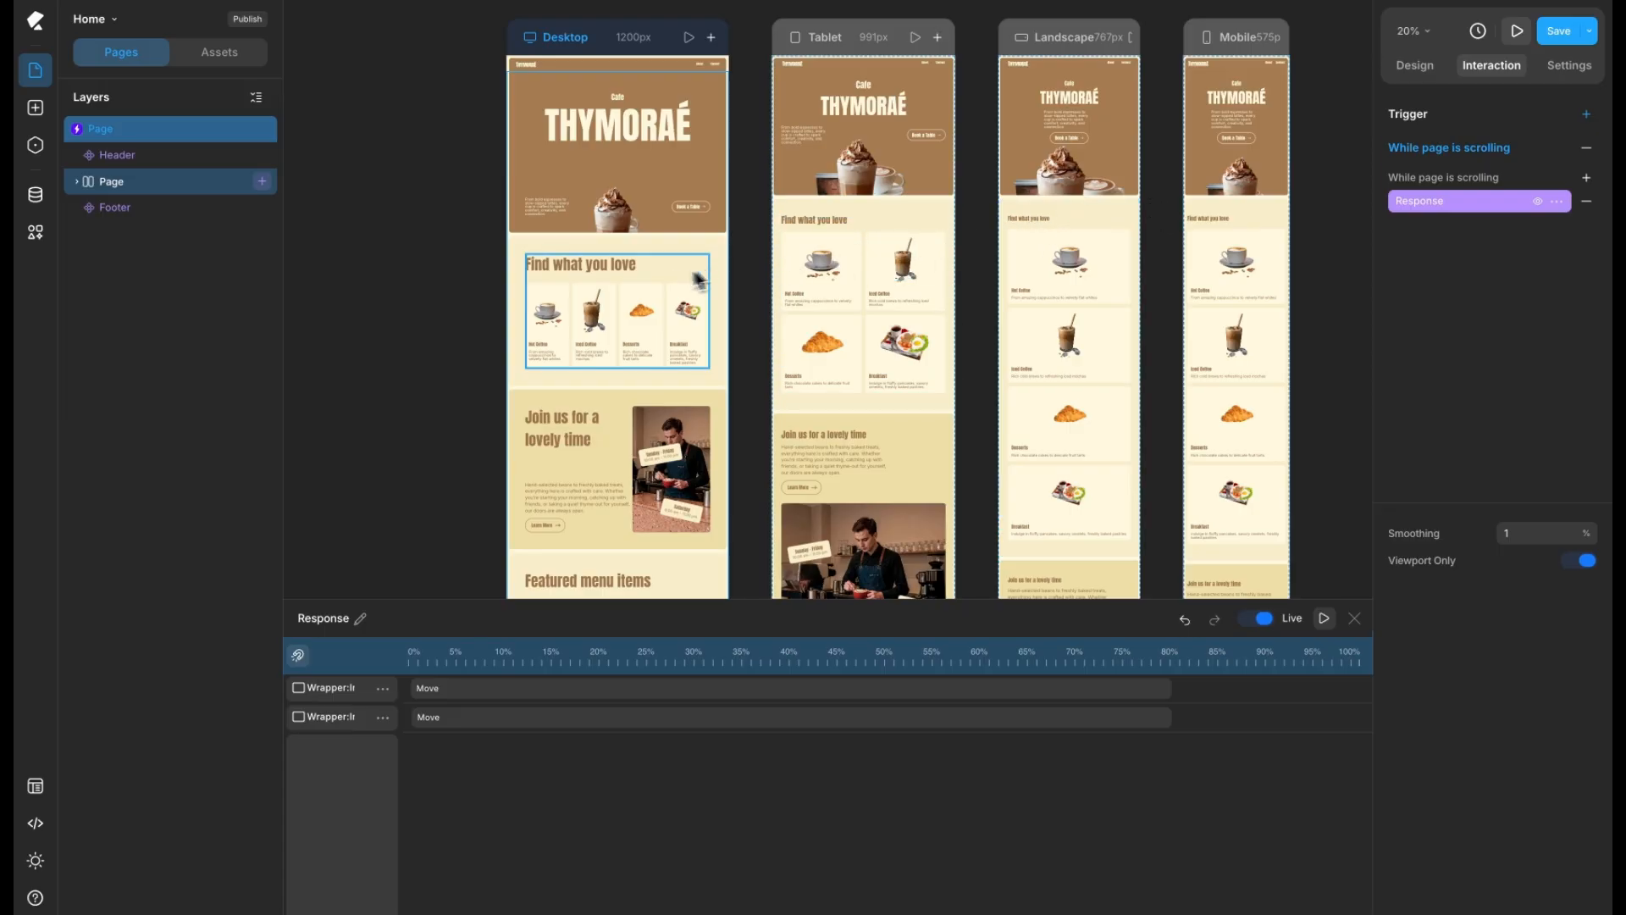
# Switch off the Mobile breakpoint for the scrolling response
pyautogui.click(1556, 201)
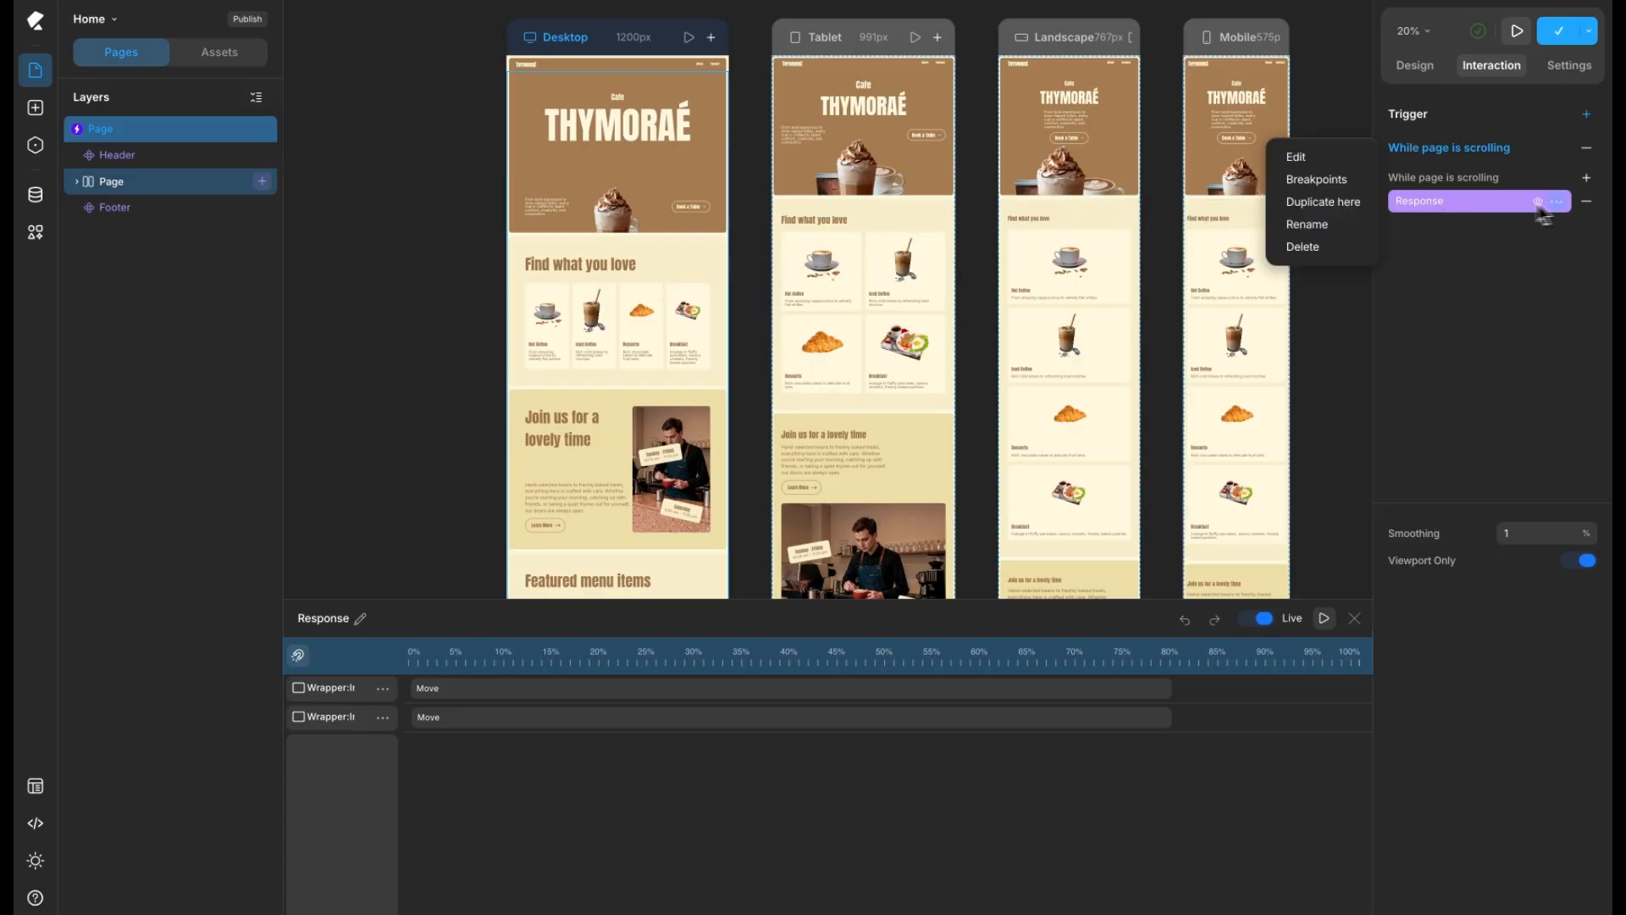
pyautogui.click(1350, 180)
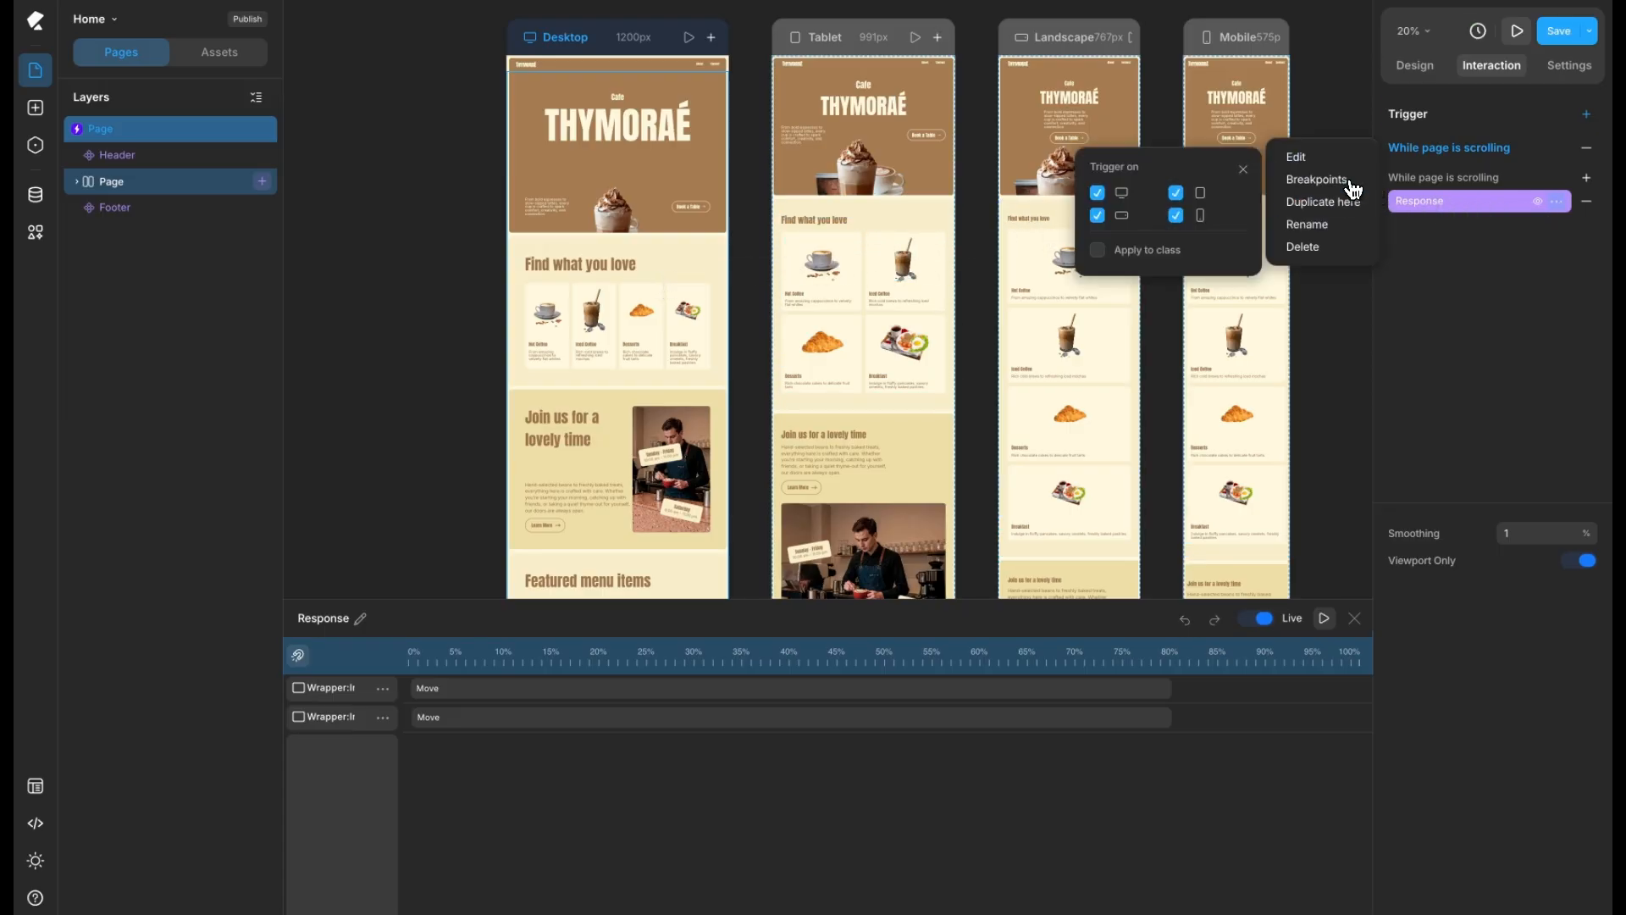
pyautogui.click(1179, 217)
# Add a Variable Mode animation at 80% of the timeline, after the second target's Move animation, and review its available variable modes
pyautogui.click(1179, 720)
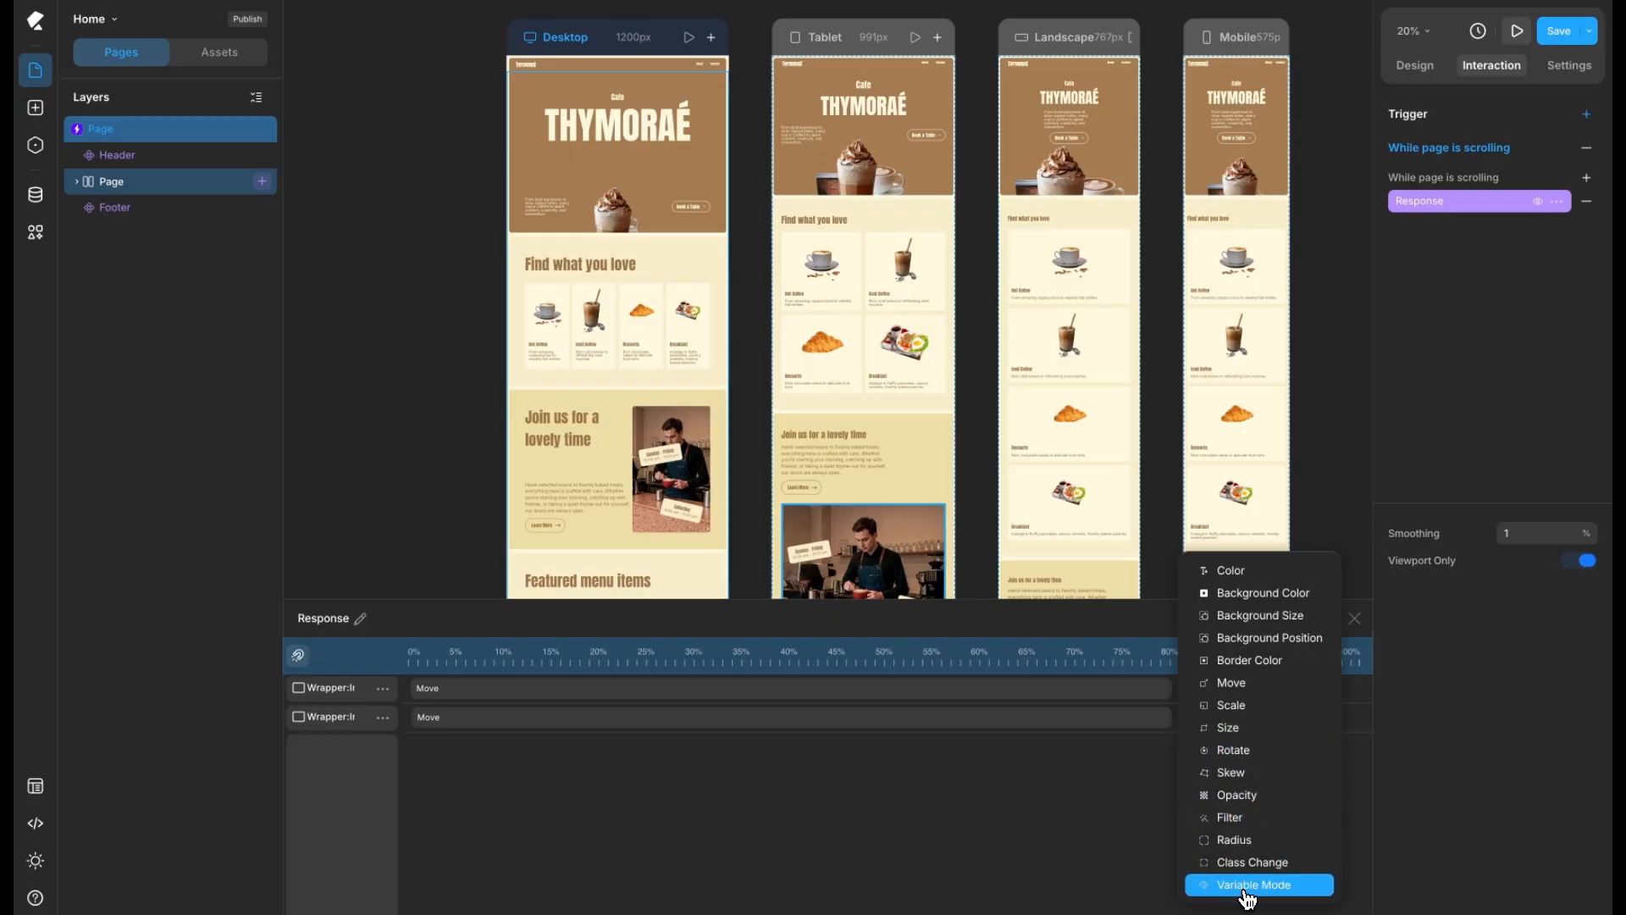
pyautogui.click(1294, 897)
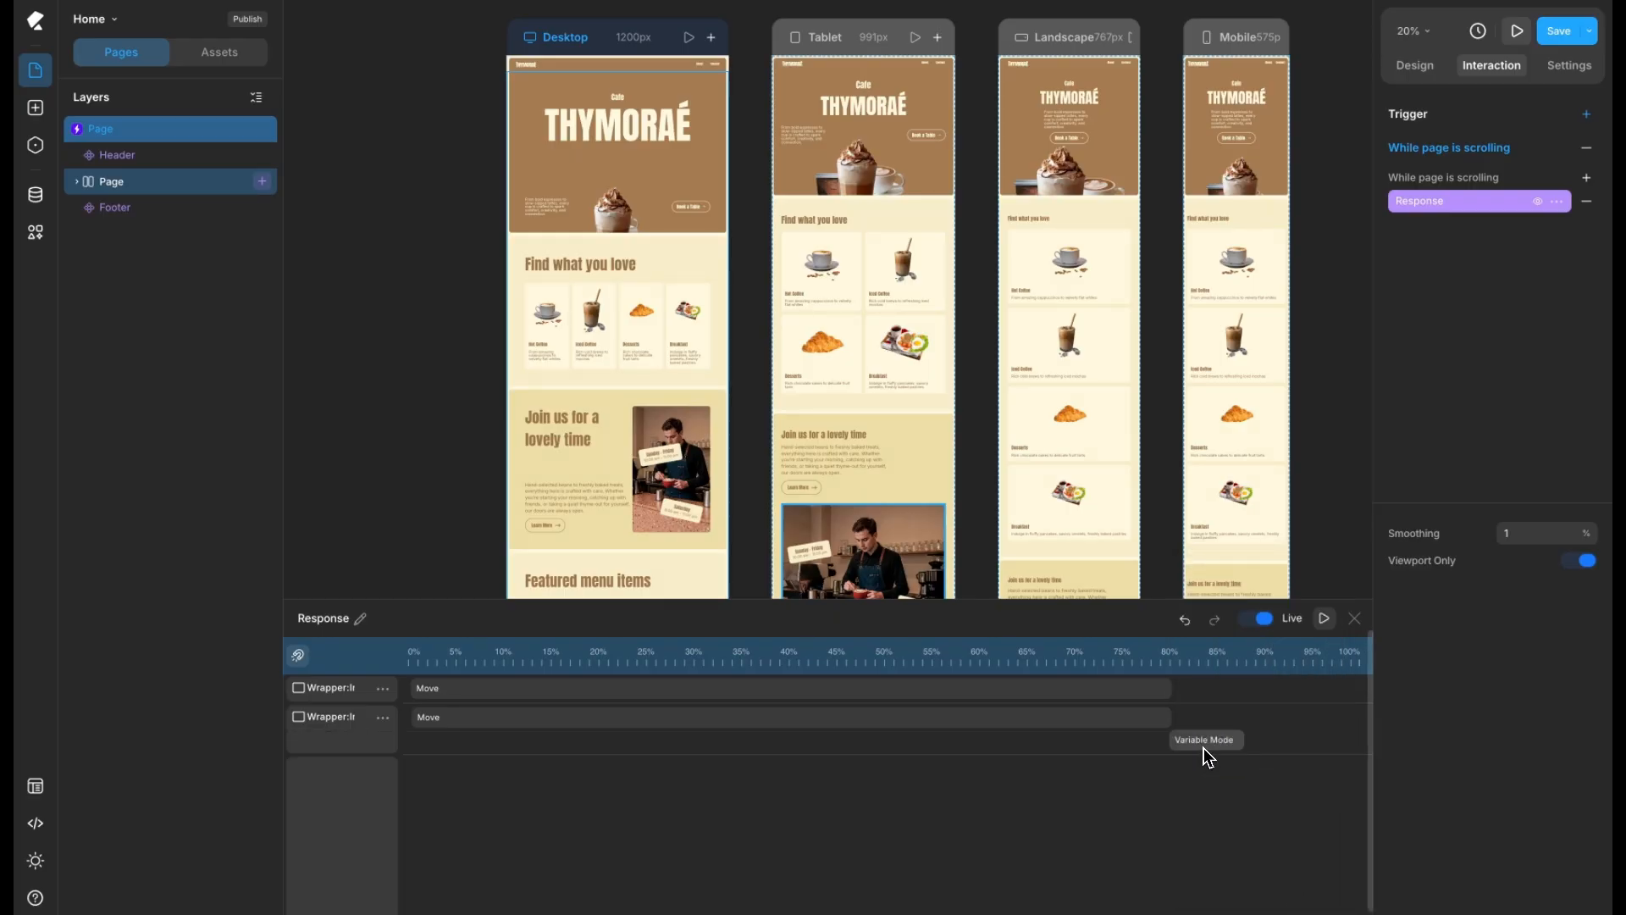
pyautogui.click(1203, 748)
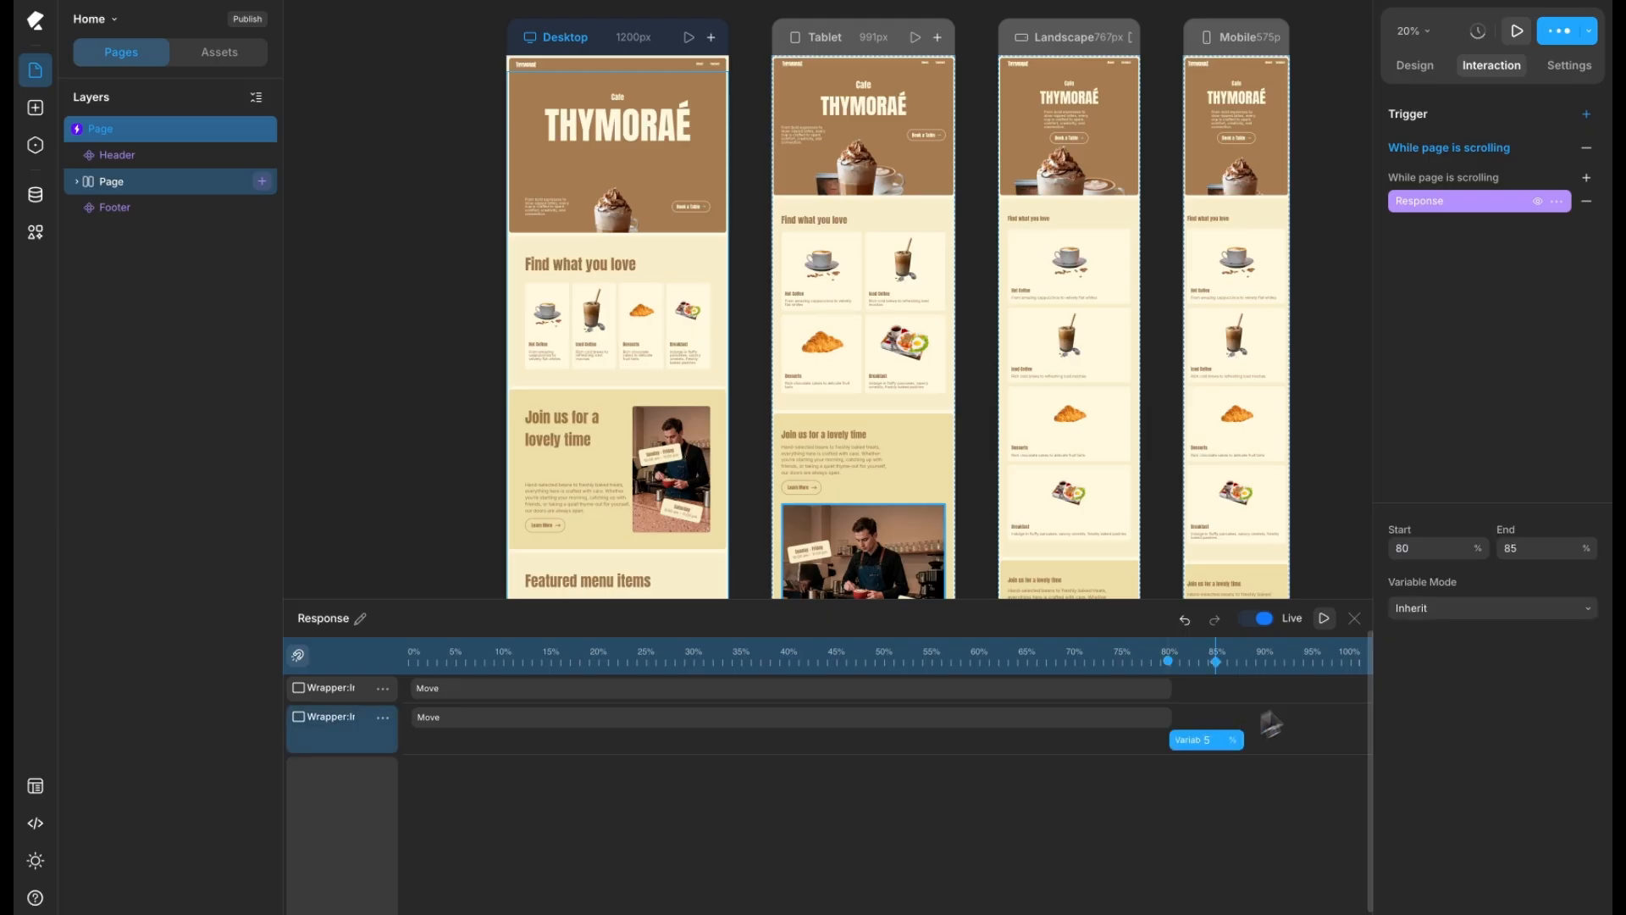
pyautogui.click(1579, 616)
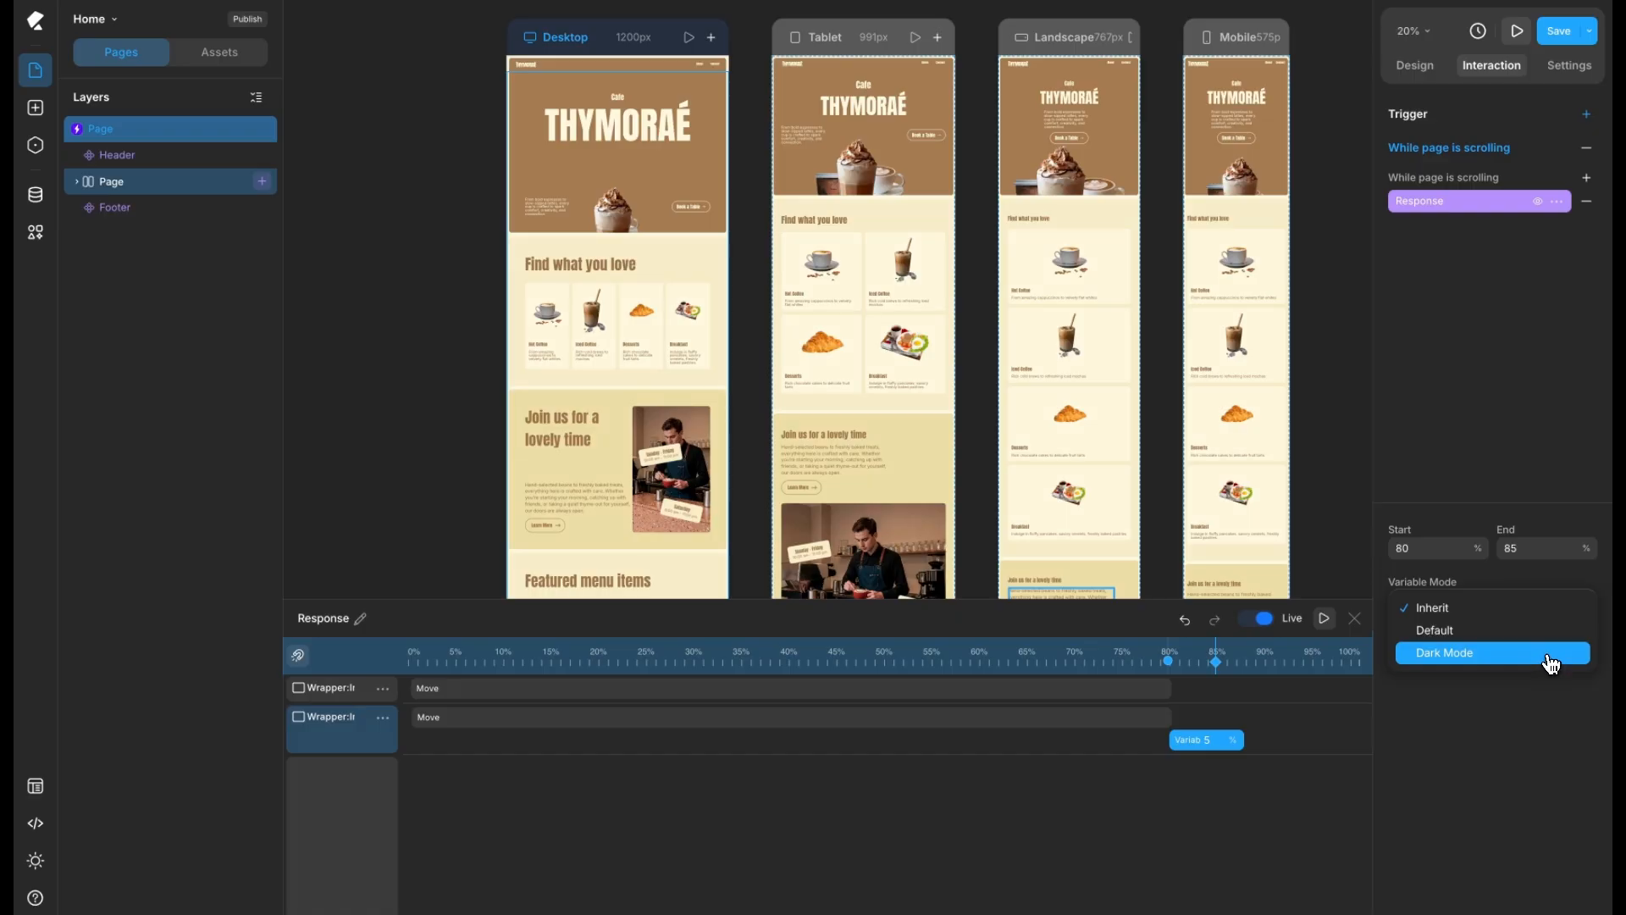
pyautogui.click(1538, 718)
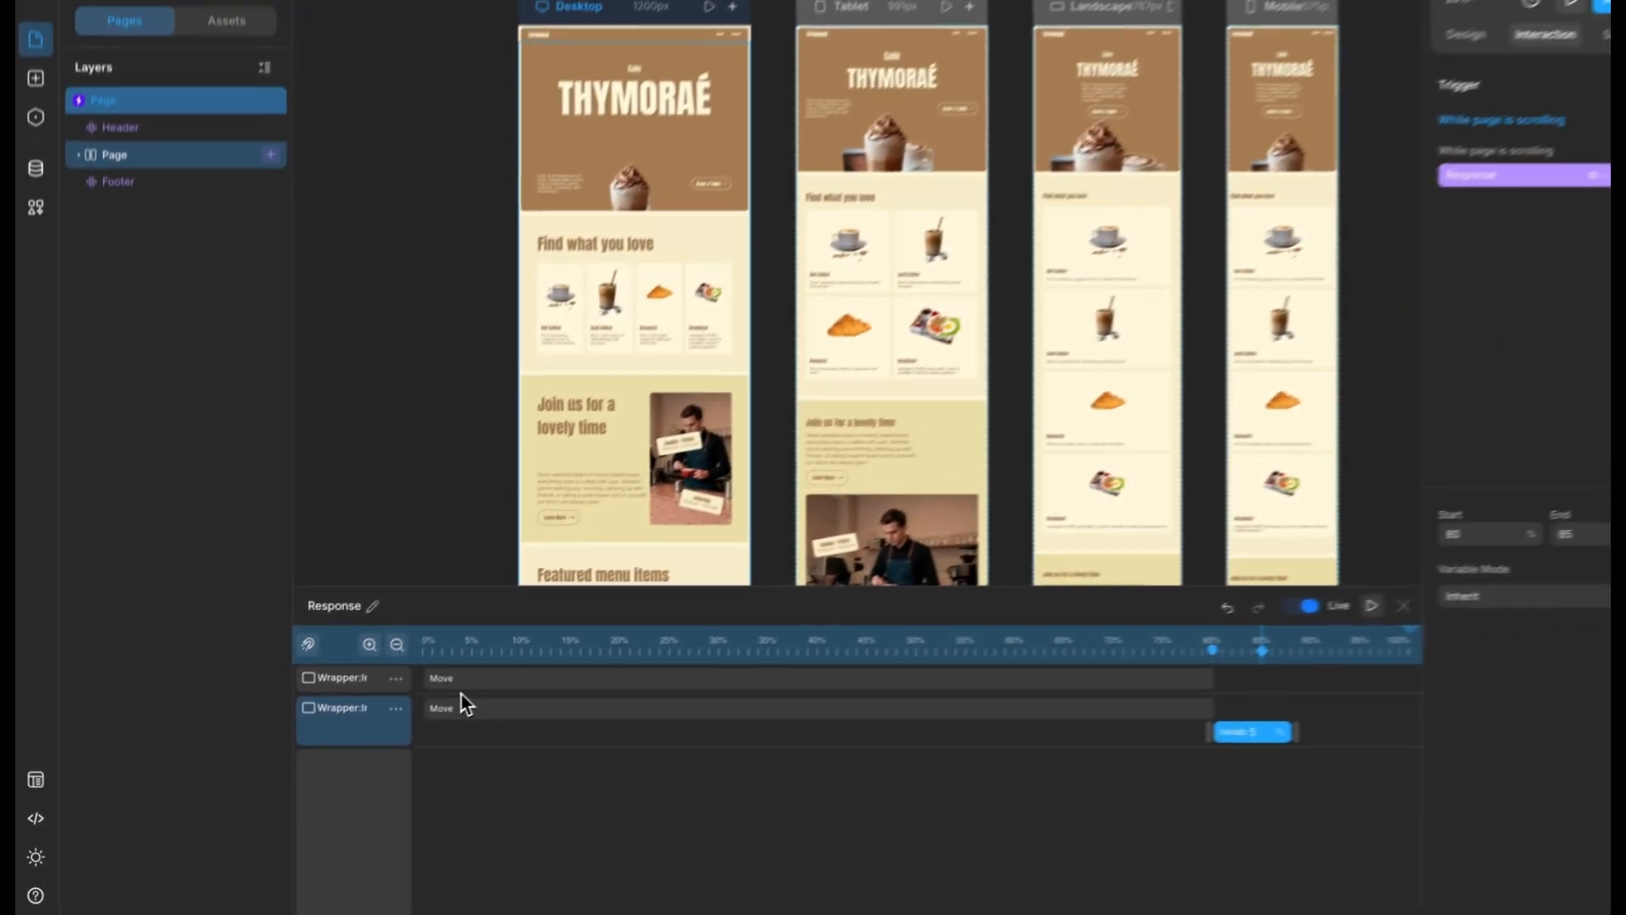
# Zoom the response timeline in and back out to examine its percentage scale at different levels
pyautogui.scroll(3, 446, 699)
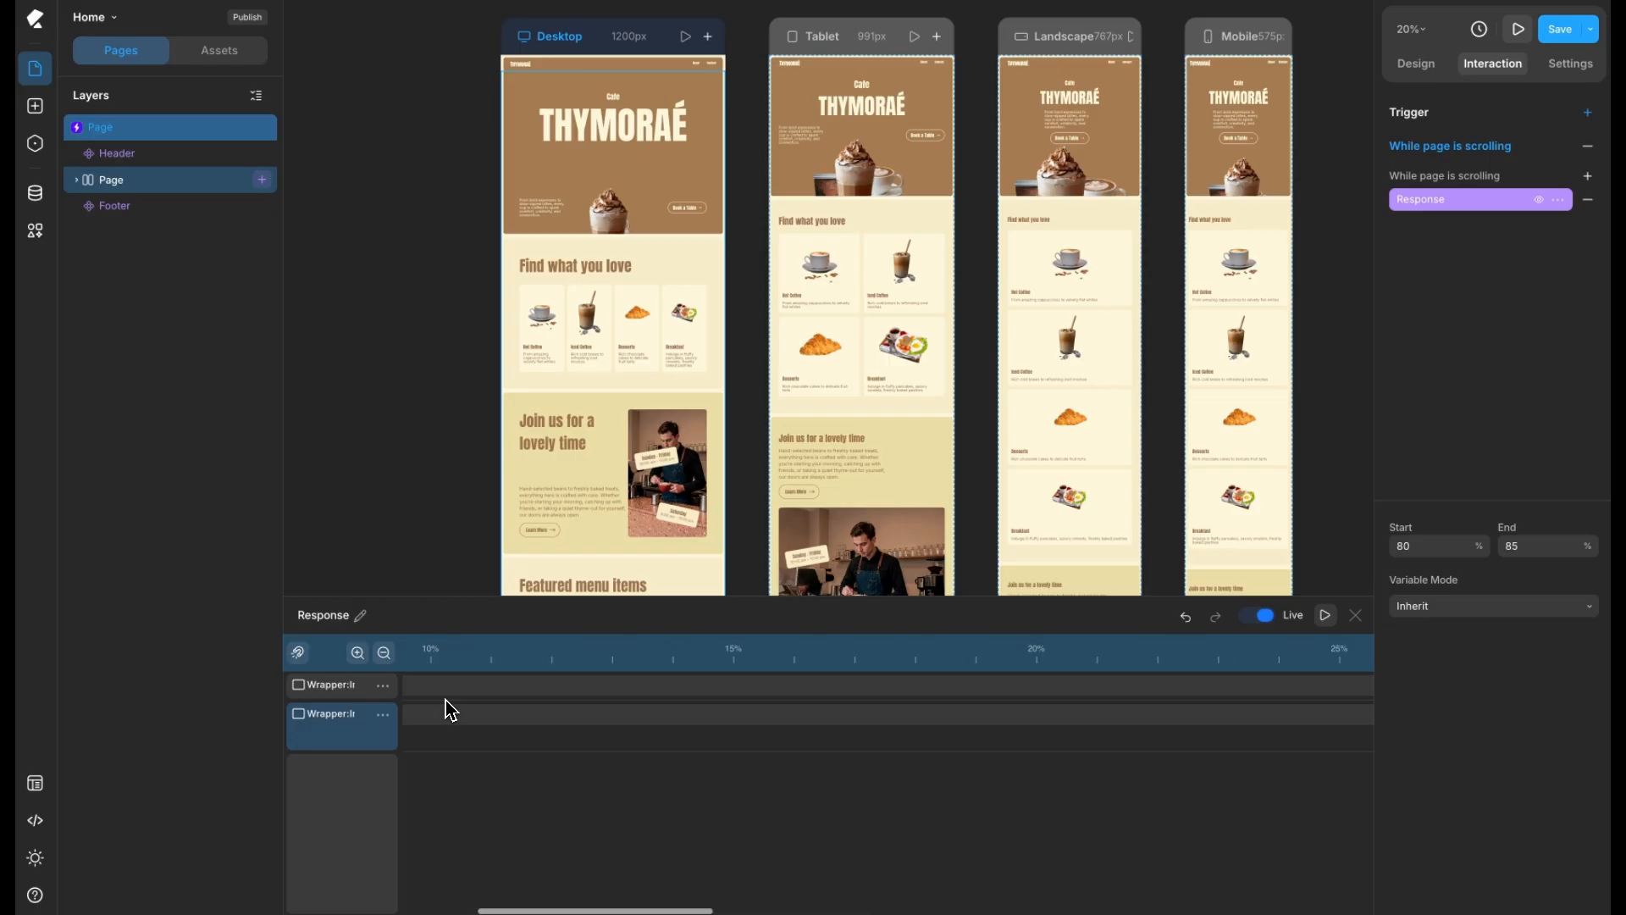
pyautogui.scroll(-3, 445, 699)
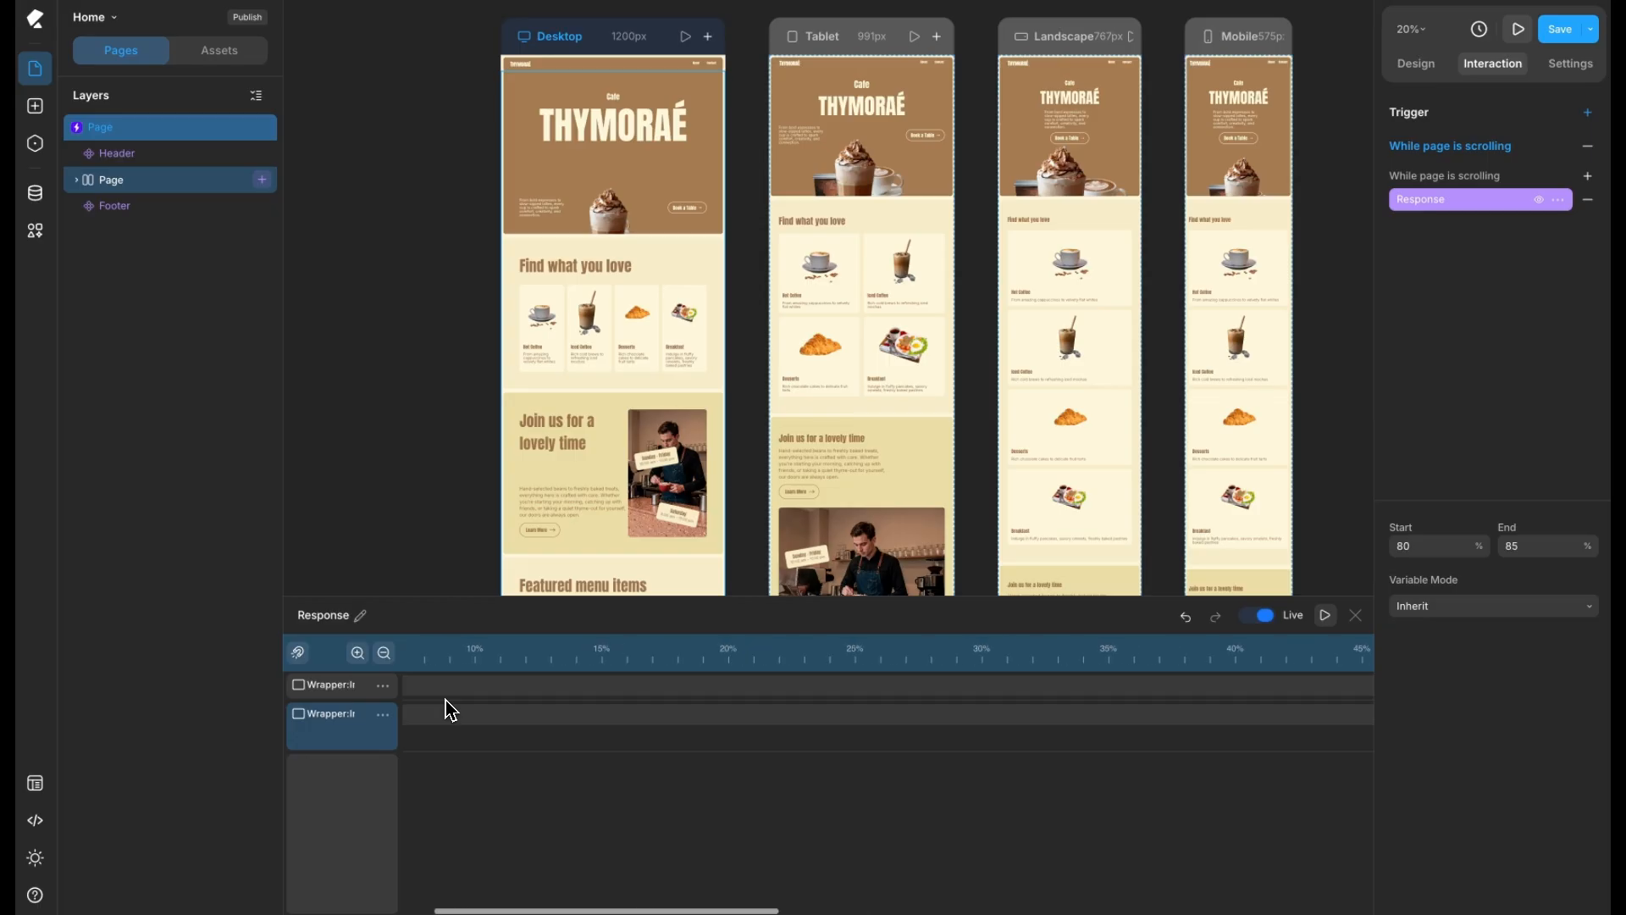
# Preview the cafe page and scroll between the hero and the Find what you love section to check the cup images' movement
pyautogui.scroll(-5, 445, 699)
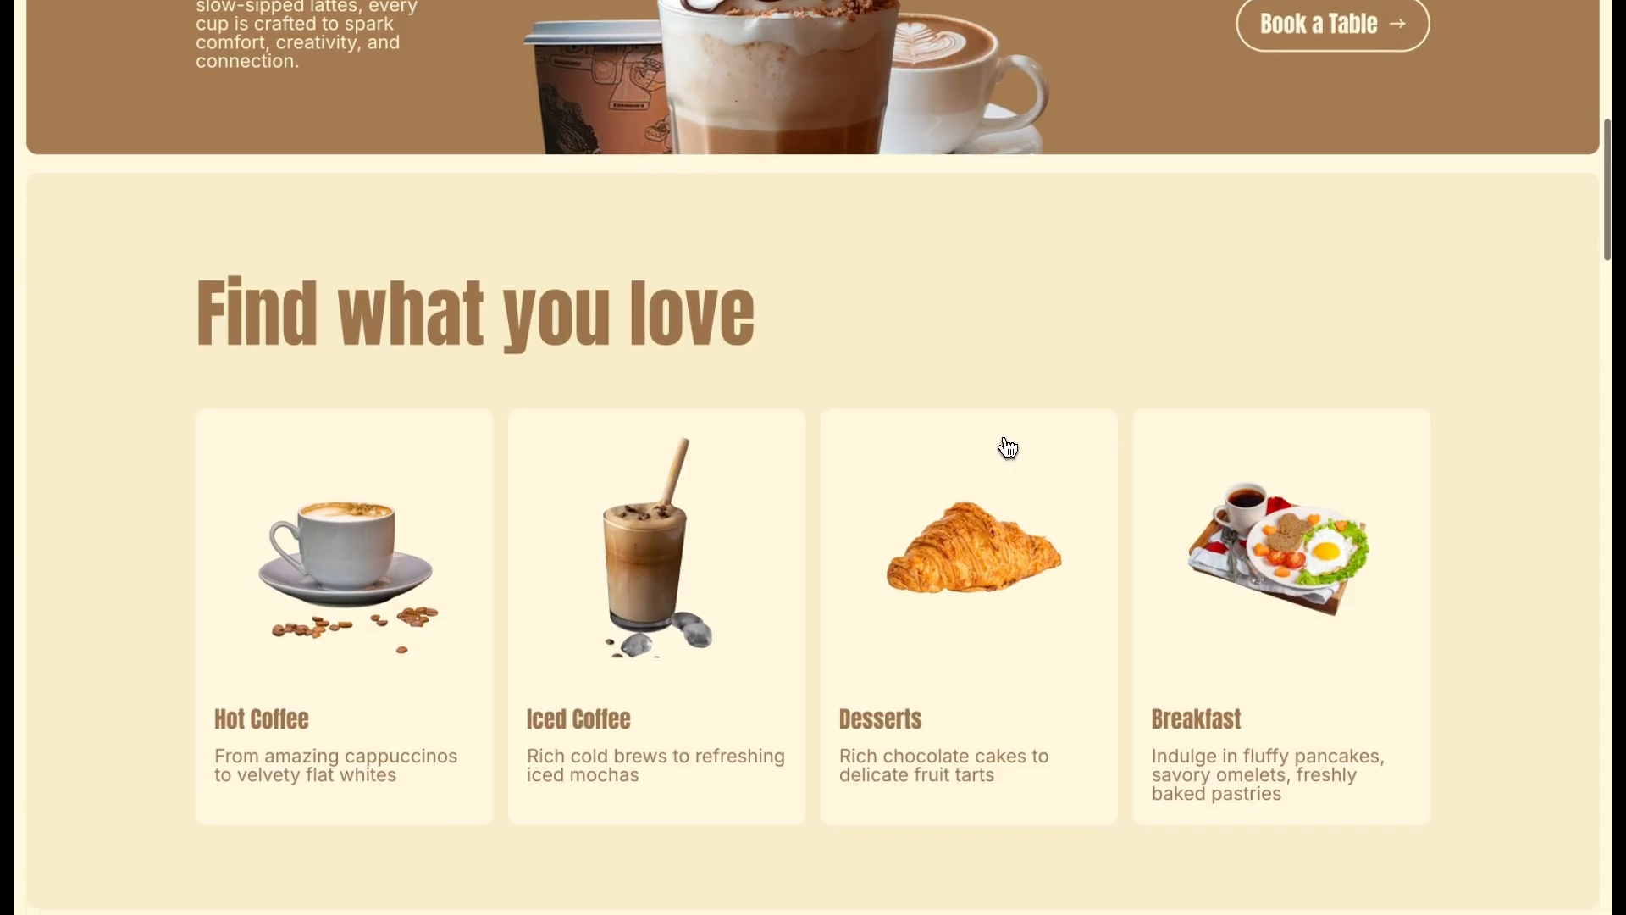
pyautogui.scroll(8, 1005, 446)
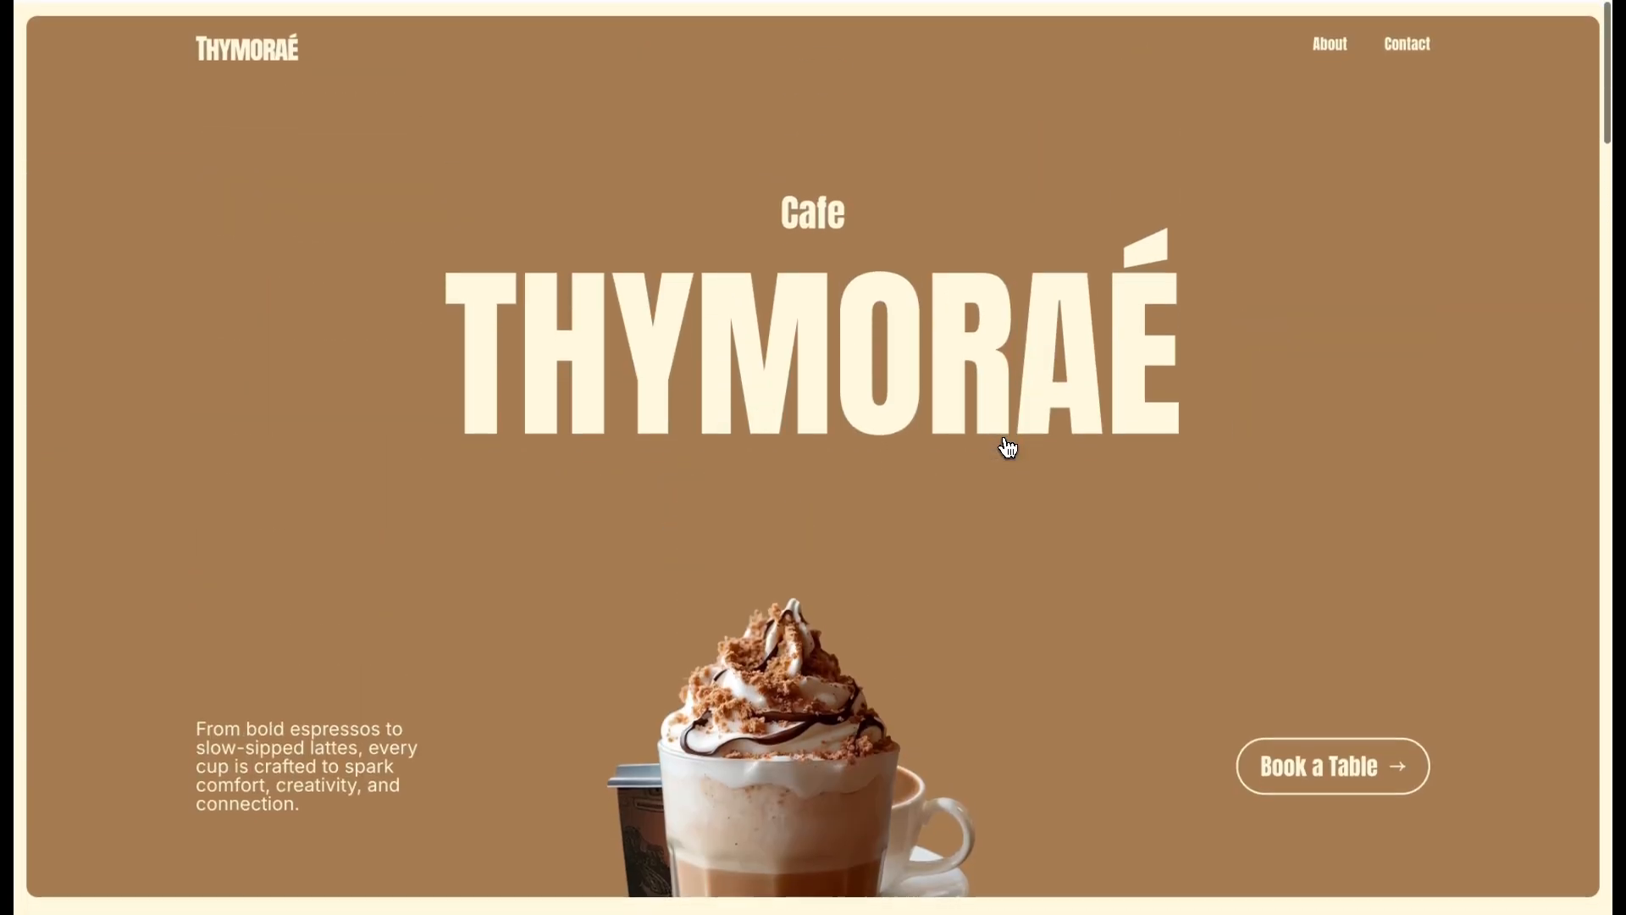
pyautogui.scroll(-3, 1008, 447)
pyautogui.scroll(-5, 1005, 446)
pyautogui.scroll(8, 1005, 446)
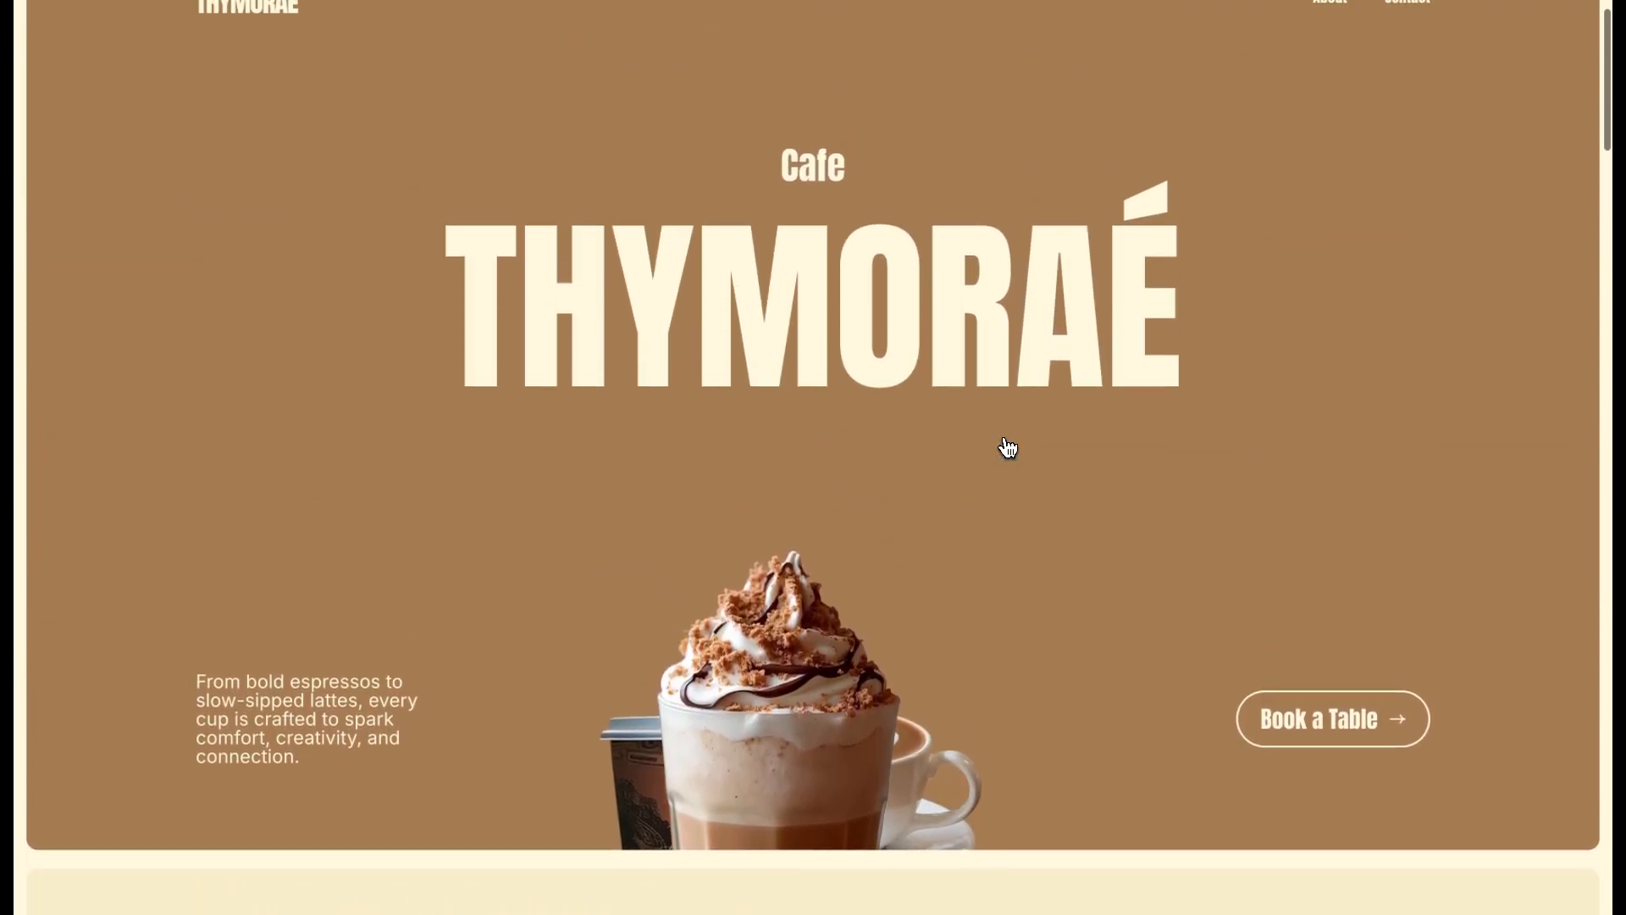